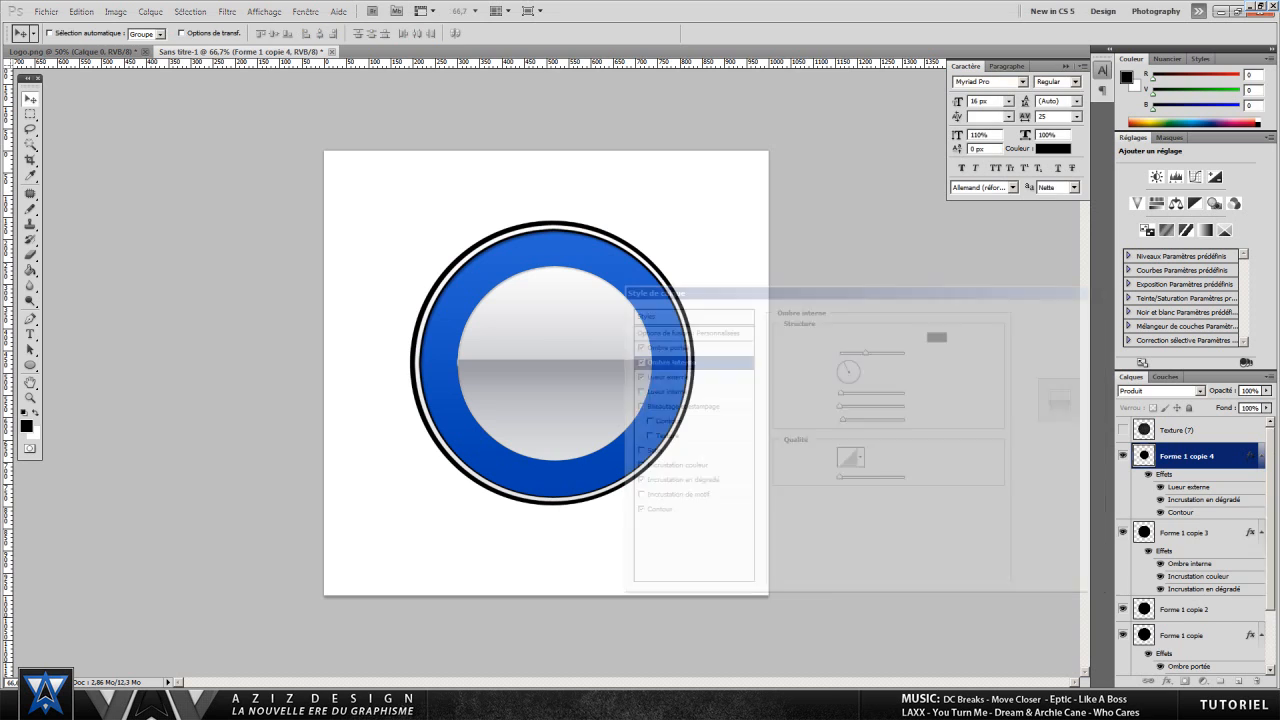
# - Duplicate the Forme 1 copie 4 layer and clear the layer style from the new copy
pyautogui.rightClick(1180, 456)
pyautogui.click(1190, 232)
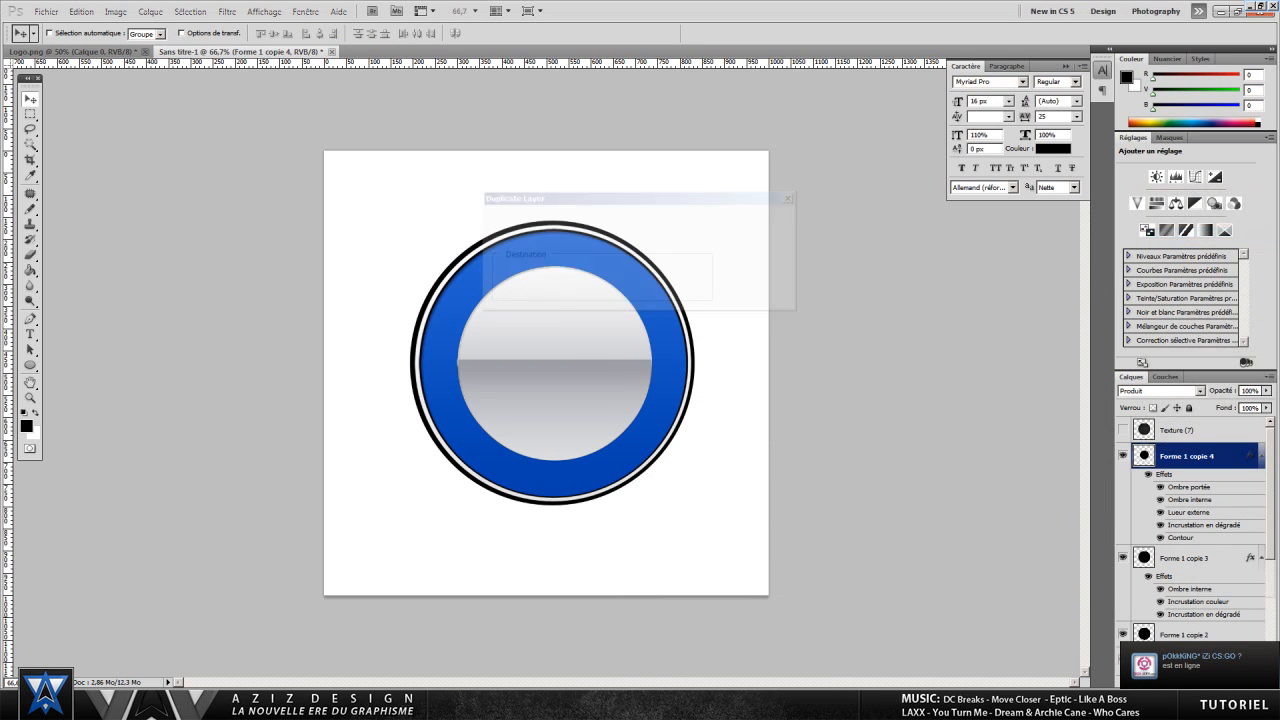
pyautogui.press('Return')
pyautogui.rightClick(1180, 457)
pyautogui.click(1185, 208)
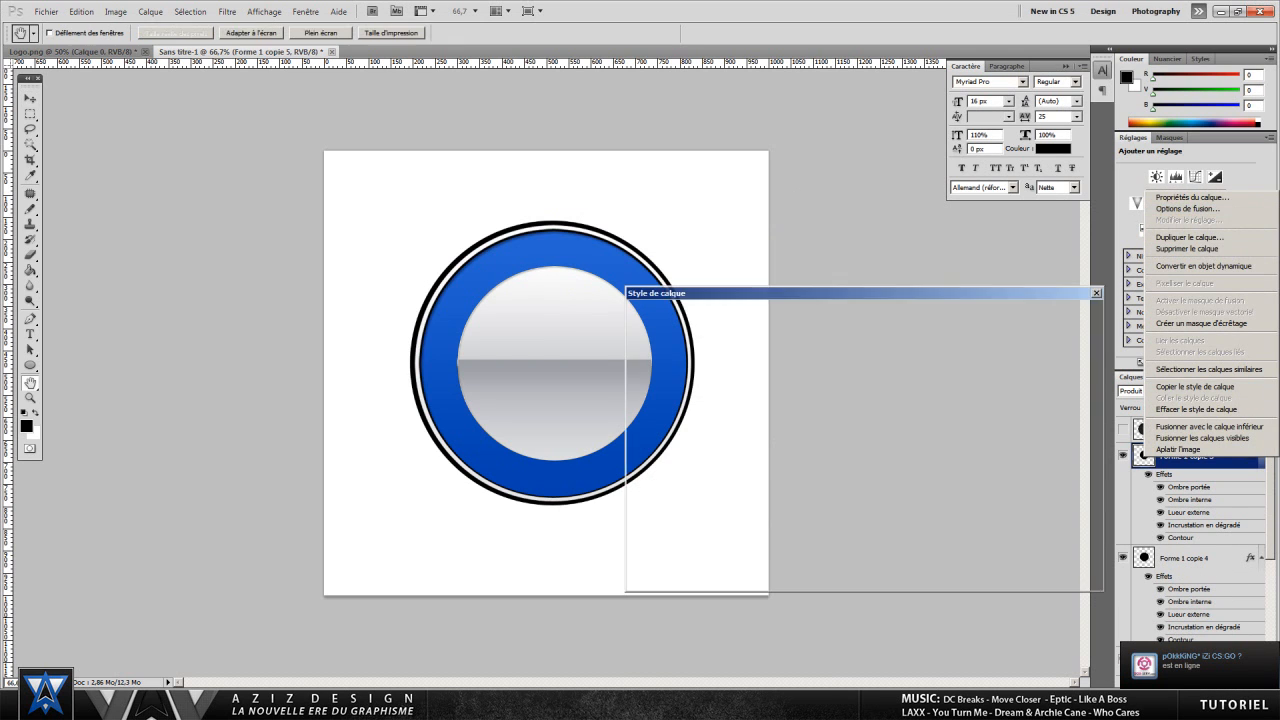
pyautogui.click(693, 316)
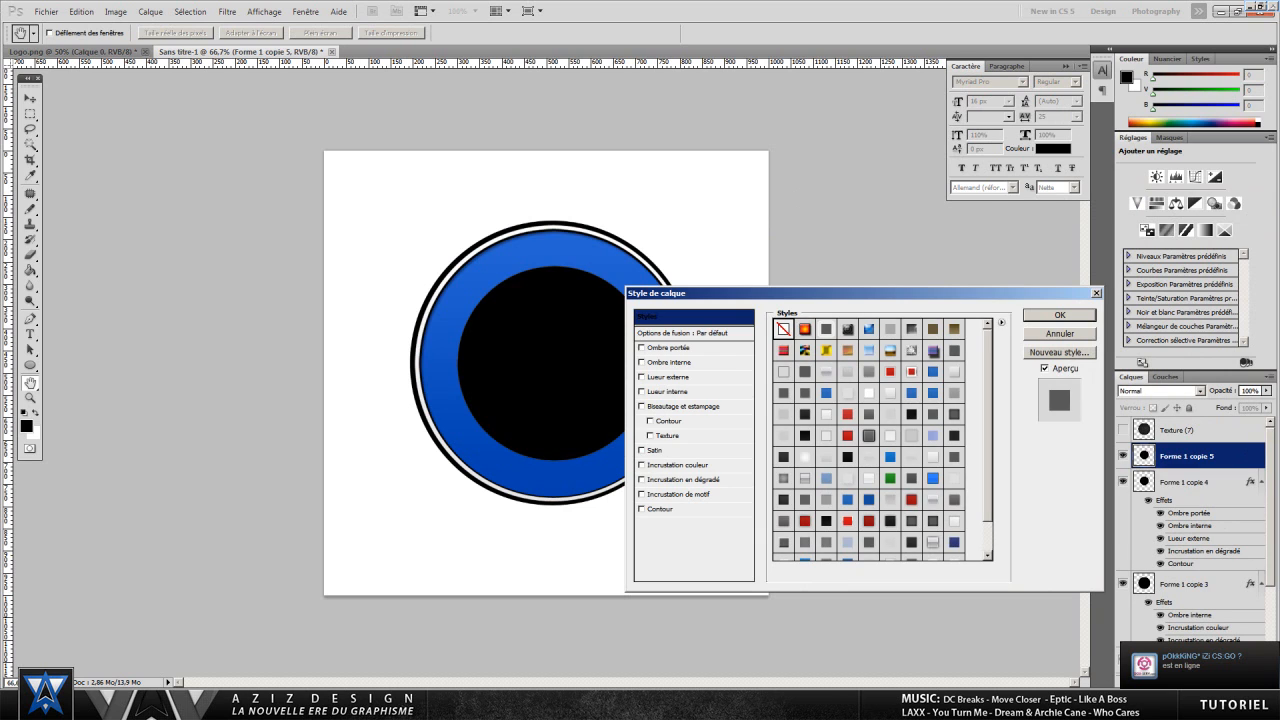
# - Apply a white (ffffff) colour overlay to the Forme 1 copie 5 circle
pyautogui.click(680, 465)
pyautogui.click(936, 337)
pyautogui.click(762, 483)
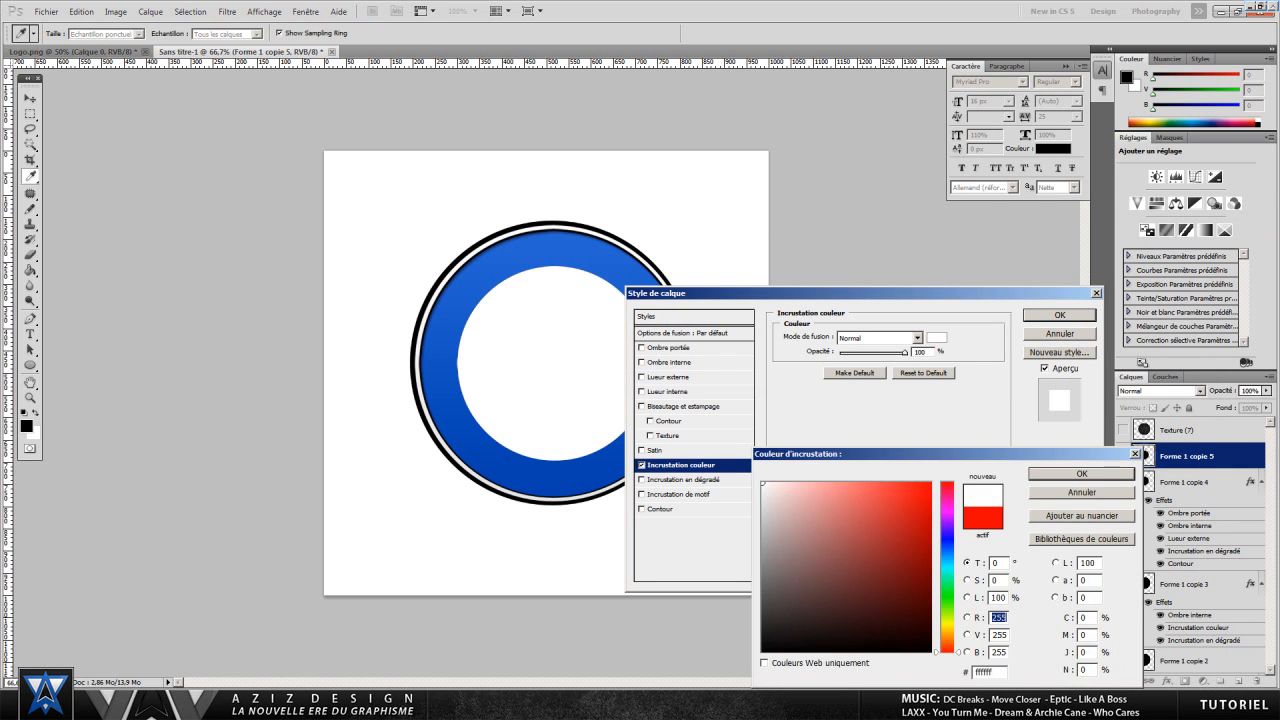
pyautogui.press('Return')
pyautogui.press('Return')
# - Scale the white circle down to about 97% and centre it inside the grey circle
pyautogui.click(81, 11)
pyautogui.moveTo(150, 248)
pyautogui.click(258, 265)
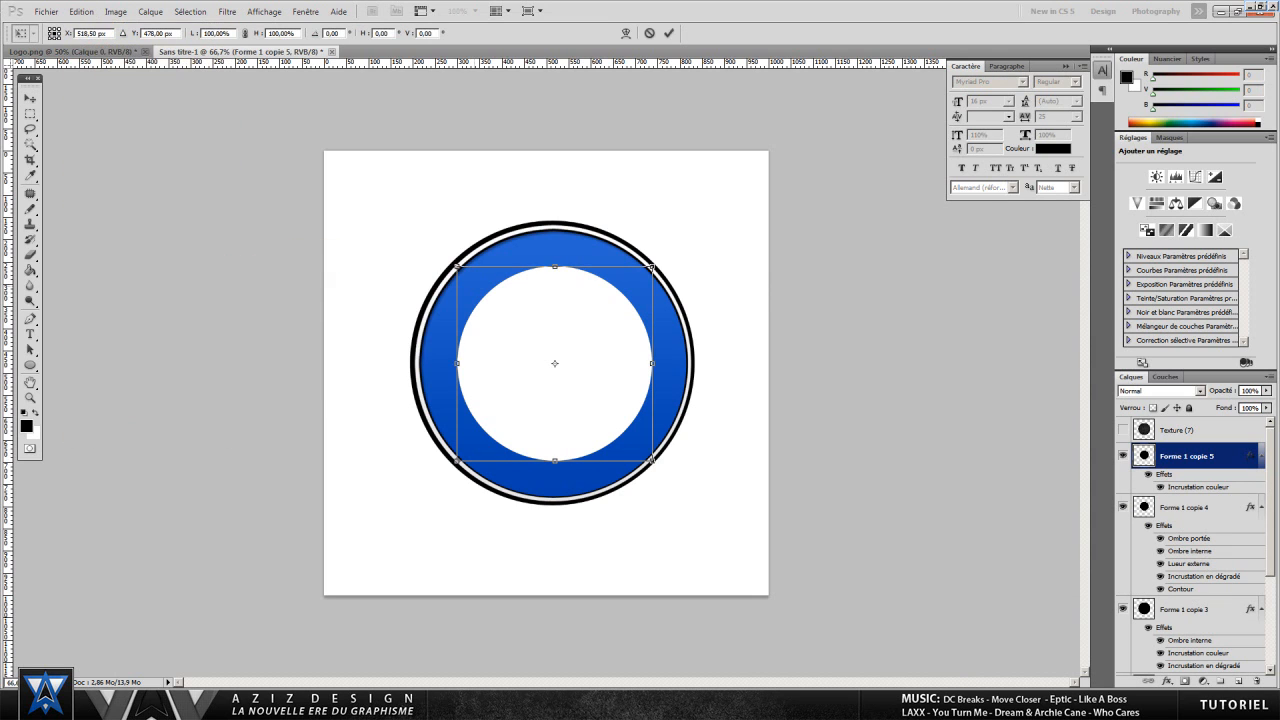
pyautogui.moveTo(461, 270); pyautogui.dragTo(462, 271)
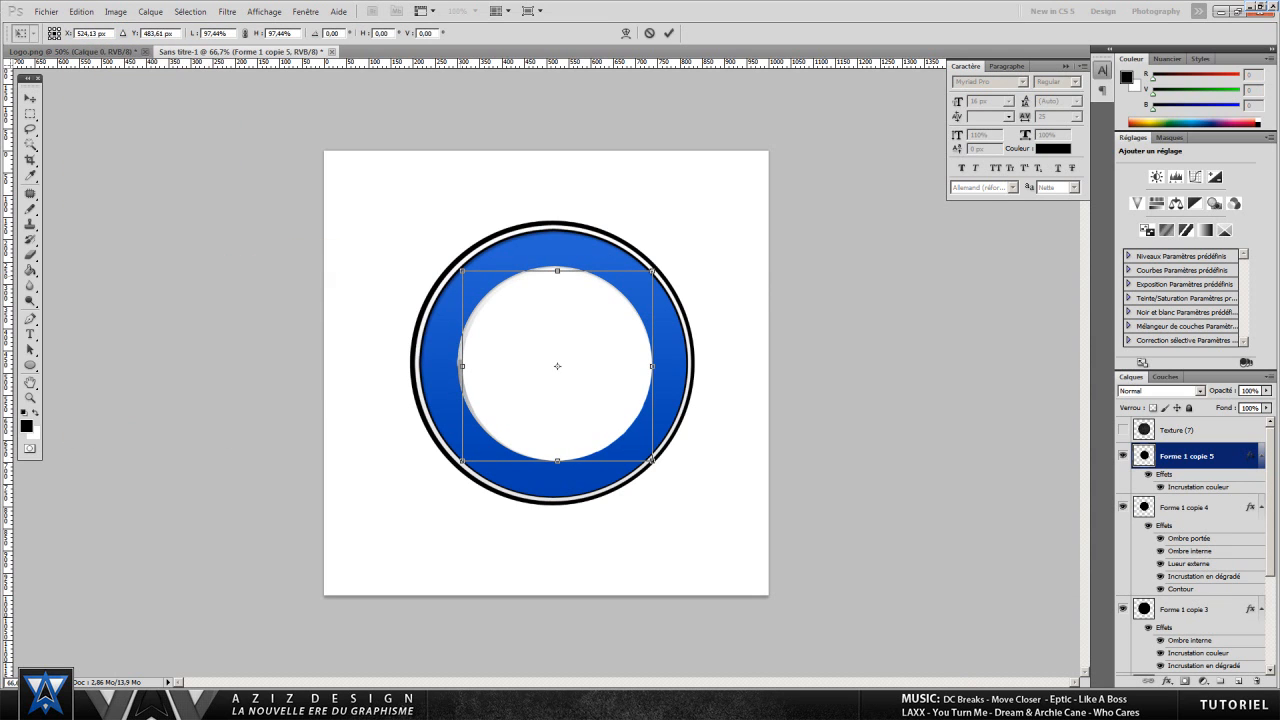
pyautogui.press('Return')
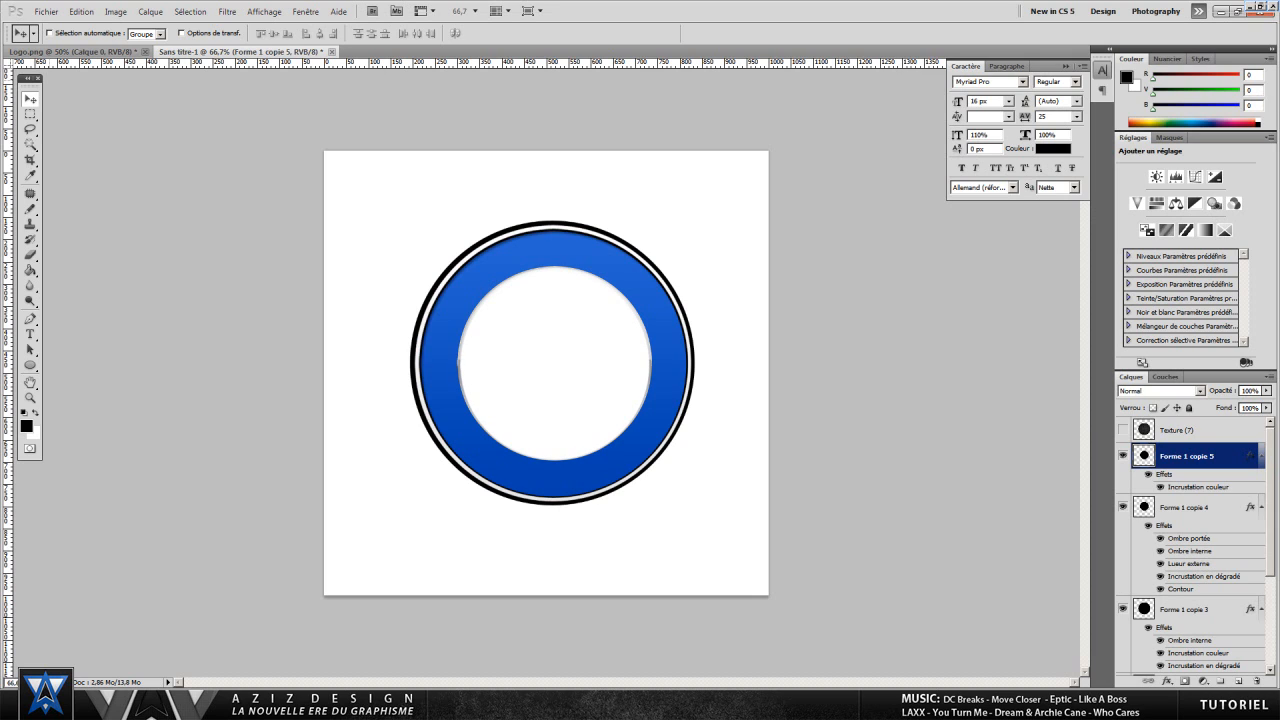
# - Open the blending options of the Forme 1 copie 5 layer
pyautogui.rightClick(1146, 456)
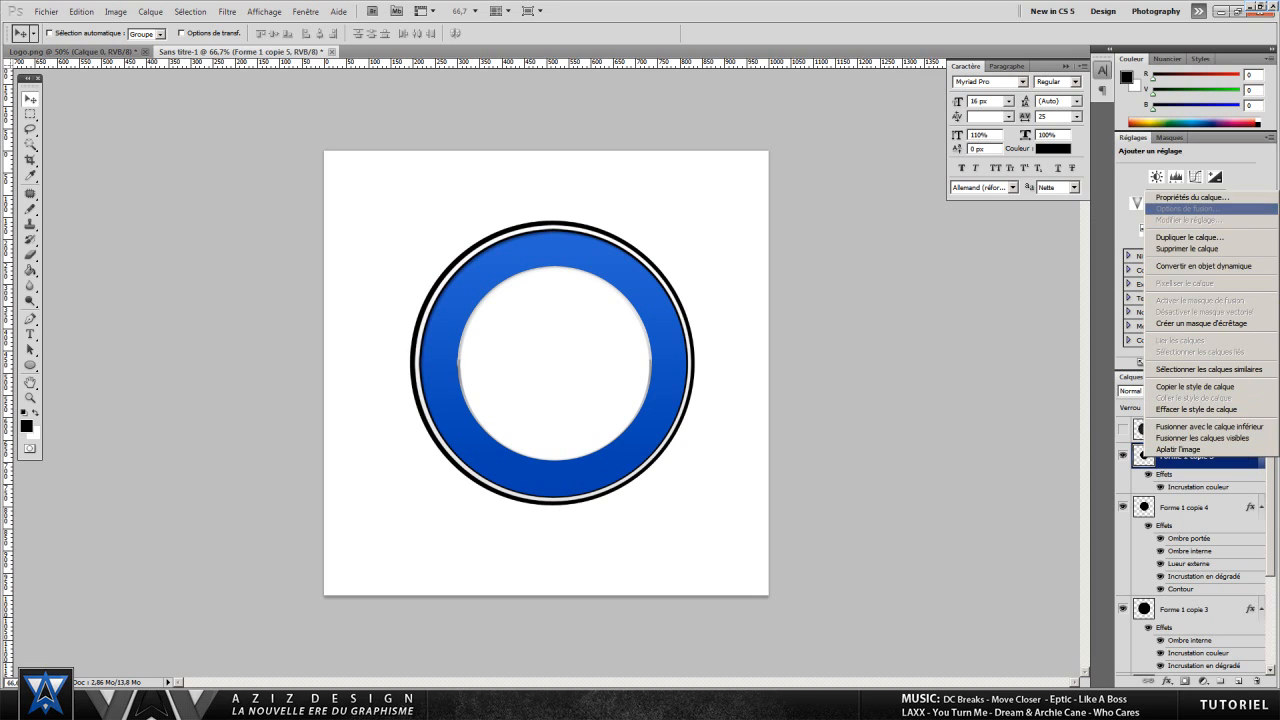
pyautogui.click(1187, 208)
# - Try a drop shadow with 0 px distance on the white circle
pyautogui.click(670, 347)
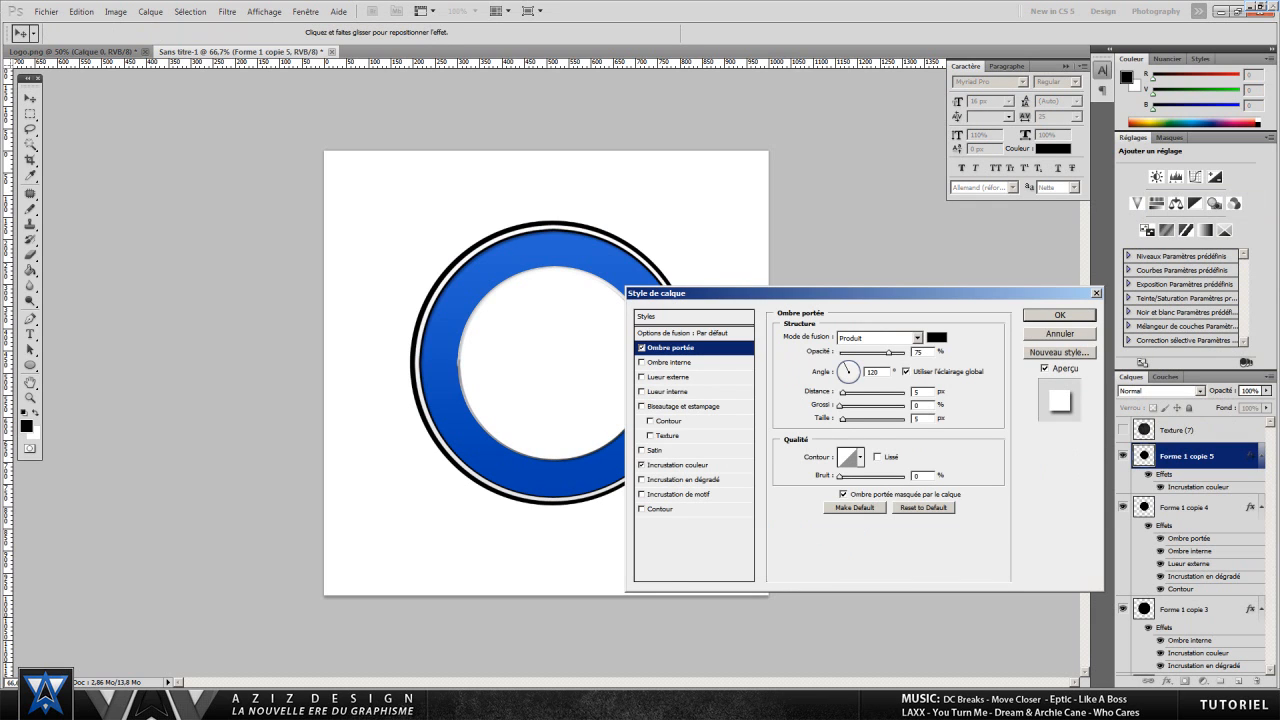
pyautogui.moveTo(760, 293); pyautogui.dragTo(846, 295)
pyautogui.moveTo(929, 394); pyautogui.dragTo(923, 394)
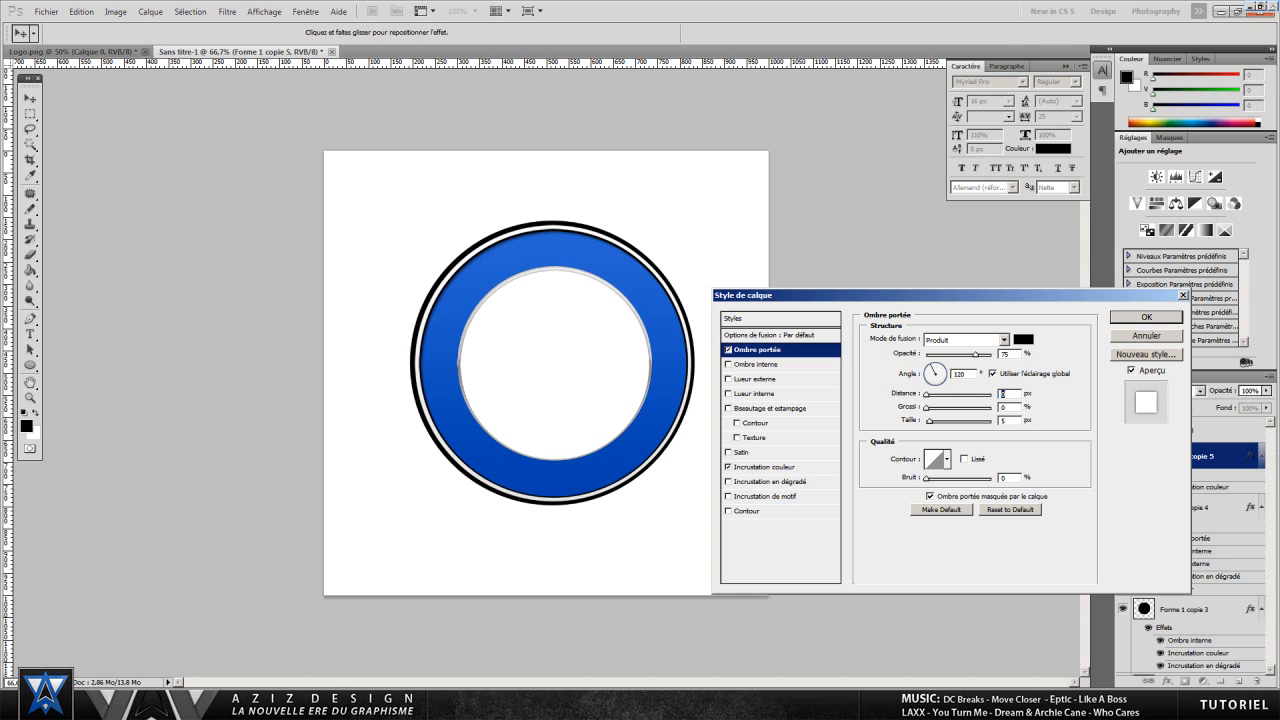
pyautogui.click(728, 350)
# - Give the white circle an inner shadow with a distance of 1 px and a size of 1 px
pyautogui.click(728, 364)
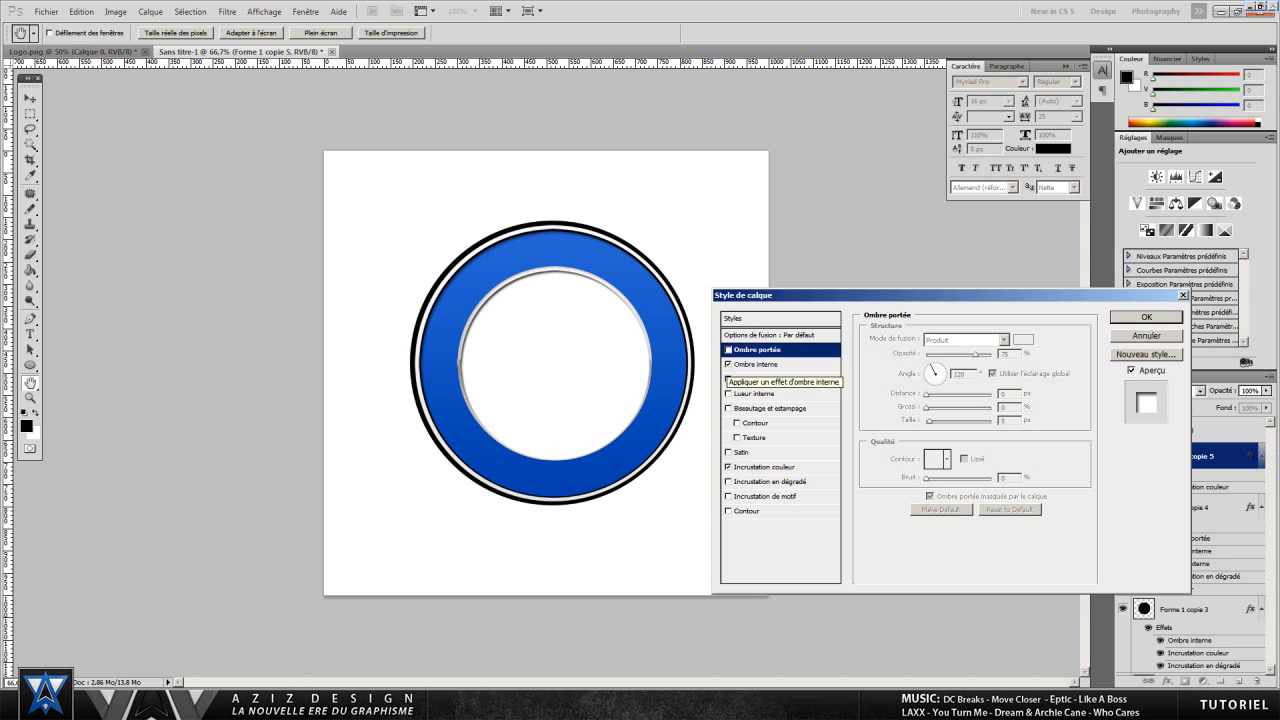
pyautogui.click(745, 364)
pyautogui.write('1')
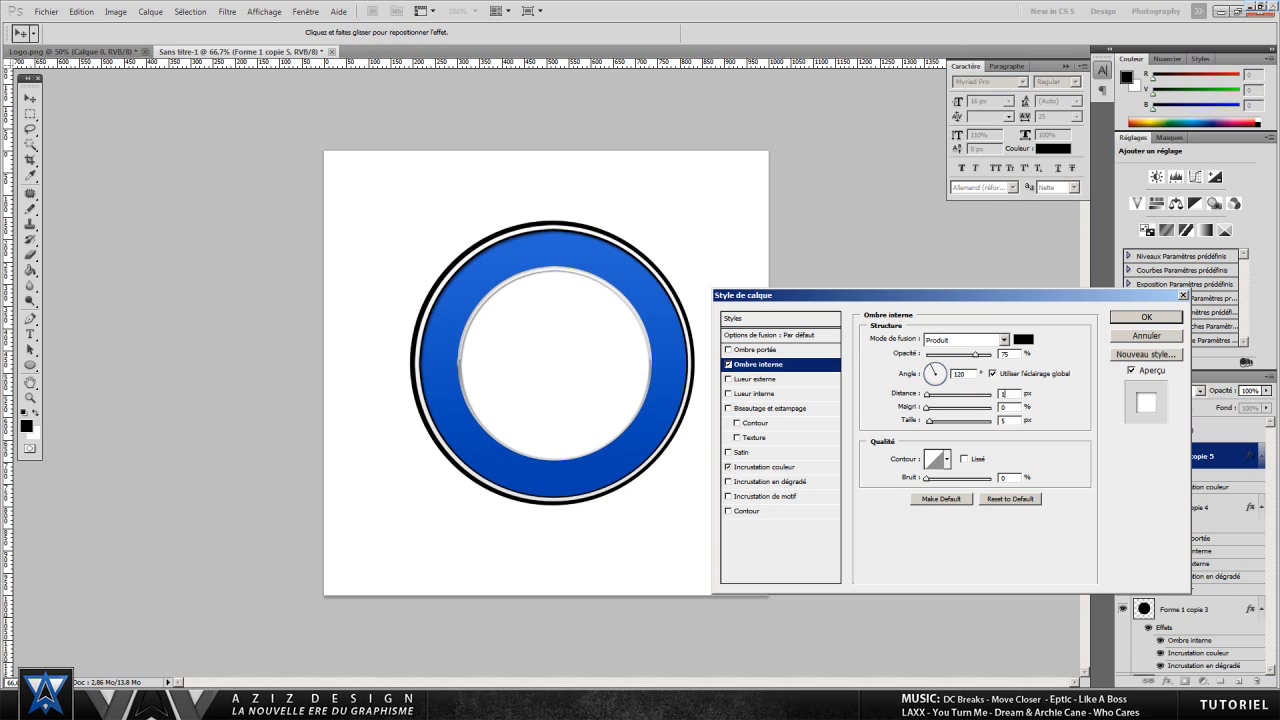
pyautogui.press('Tab')
pyautogui.press('Tab')
pyautogui.write('1')
pyautogui.press('Return')
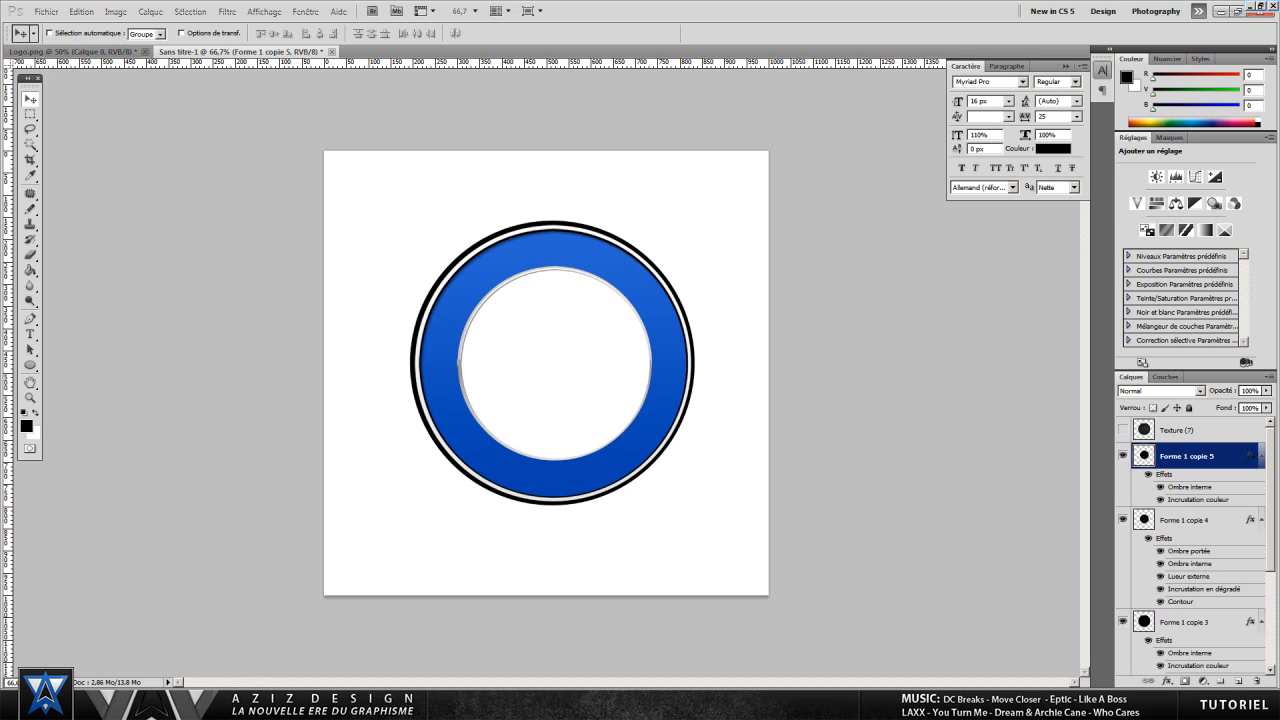
# - Show the Texture (7) layer and move it between the Forme 1 copie 4 and Forme 1 copie 3 layers
pyautogui.click(1123, 430)
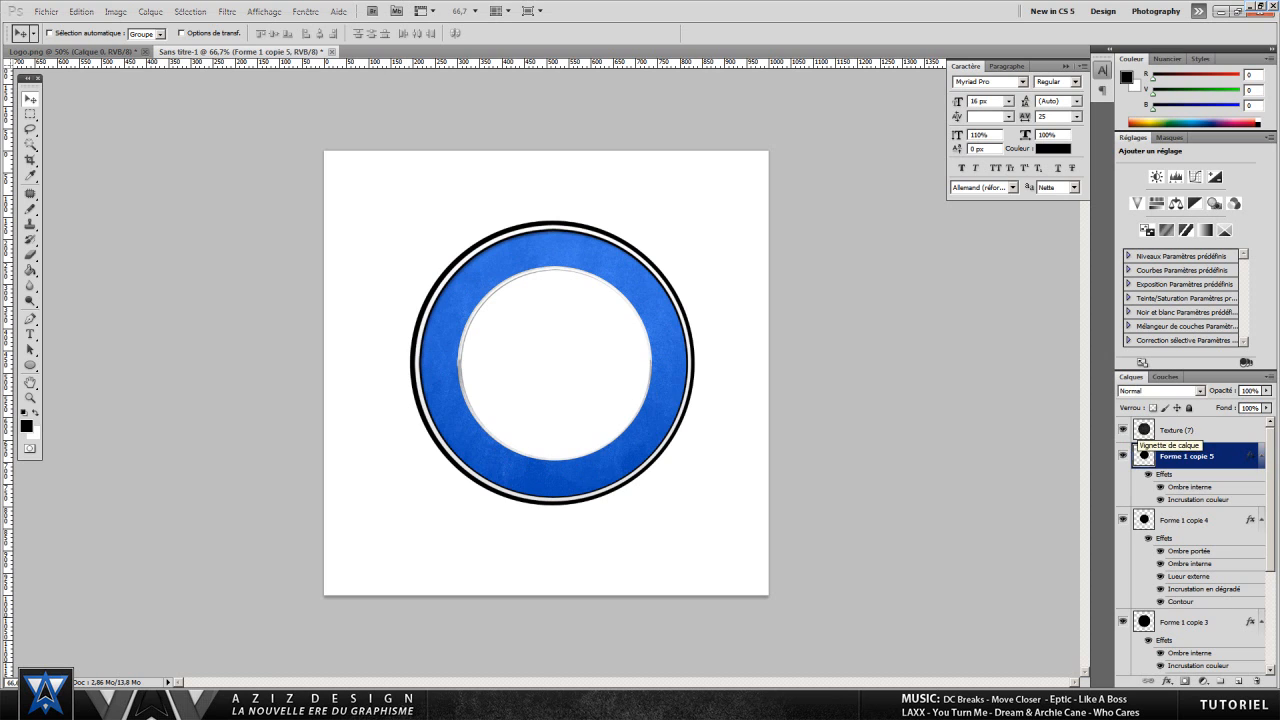
pyautogui.click(1180, 430)
pyautogui.moveTo(1180, 430); pyautogui.dragTo(1180, 502)
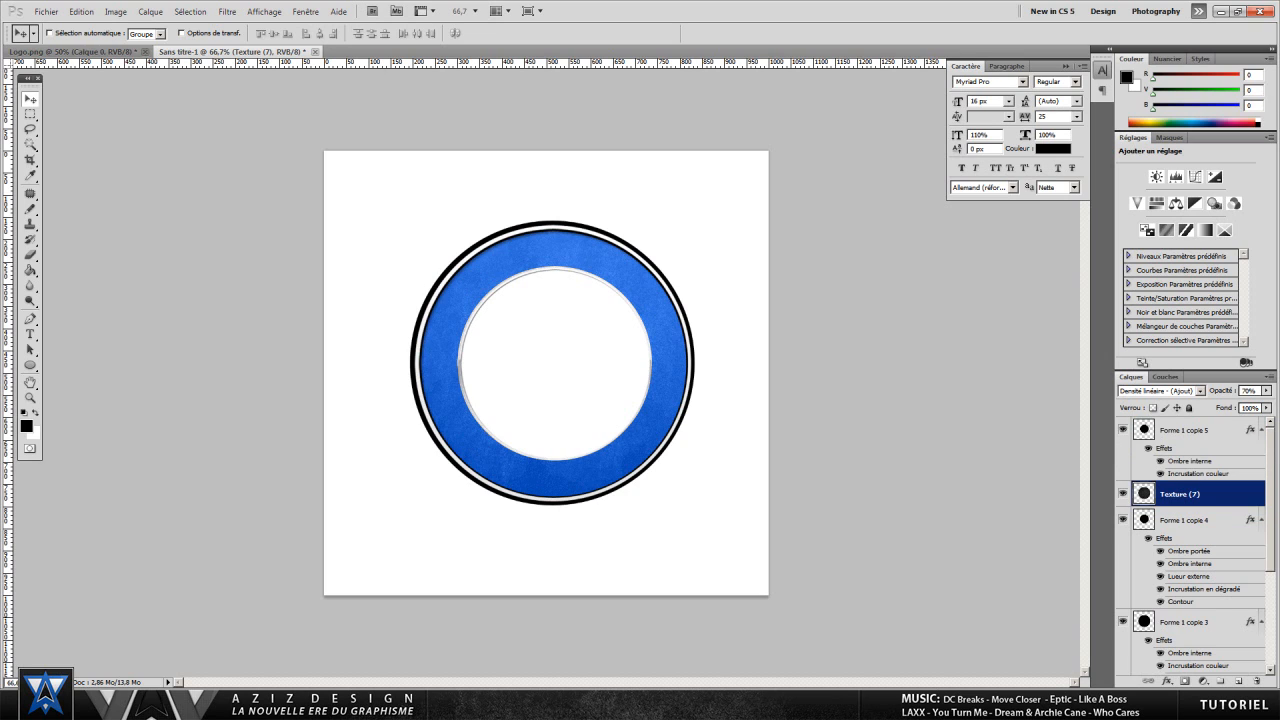
pyautogui.click(1123, 520)
pyautogui.click(1123, 520)
pyautogui.moveTo(1180, 494); pyautogui.dragTo(1180, 604)
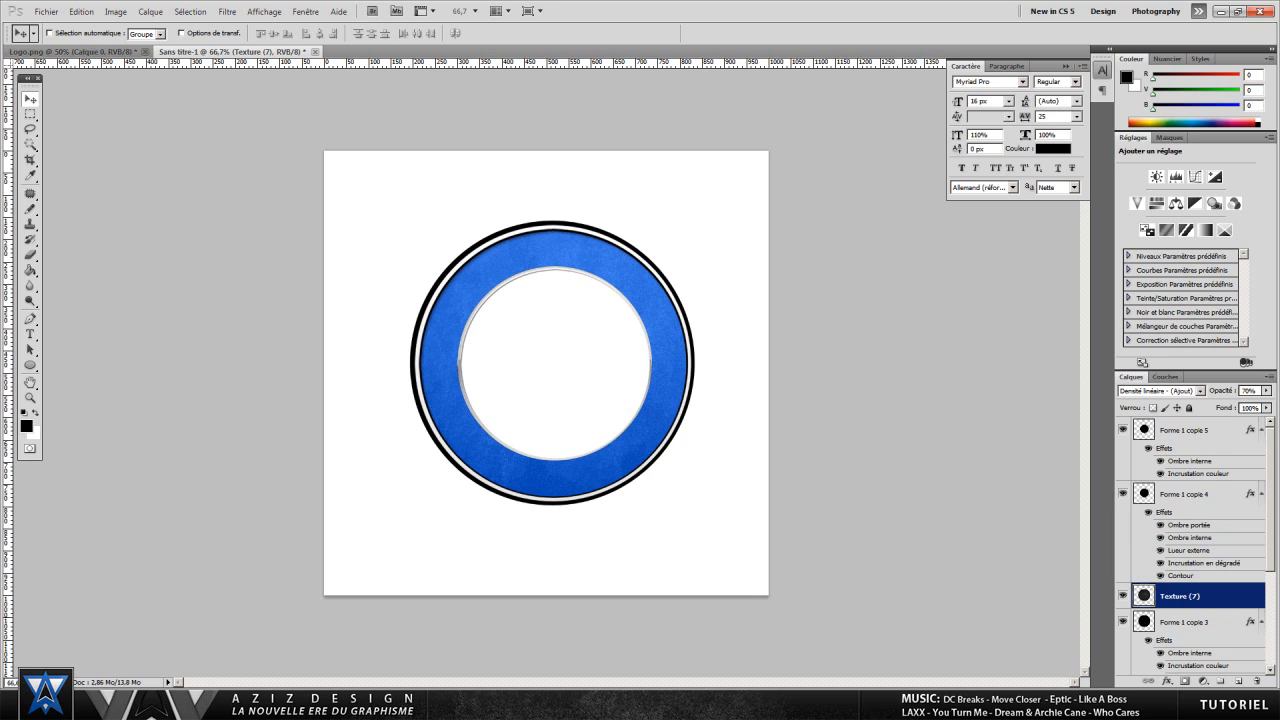
# - Set the Texture (7) layer's opacity to 50% and select the Forme 1 copie 5 layer
pyautogui.click(1266, 391)
pyautogui.moveTo(1248, 403); pyautogui.dragTo(1231, 403)
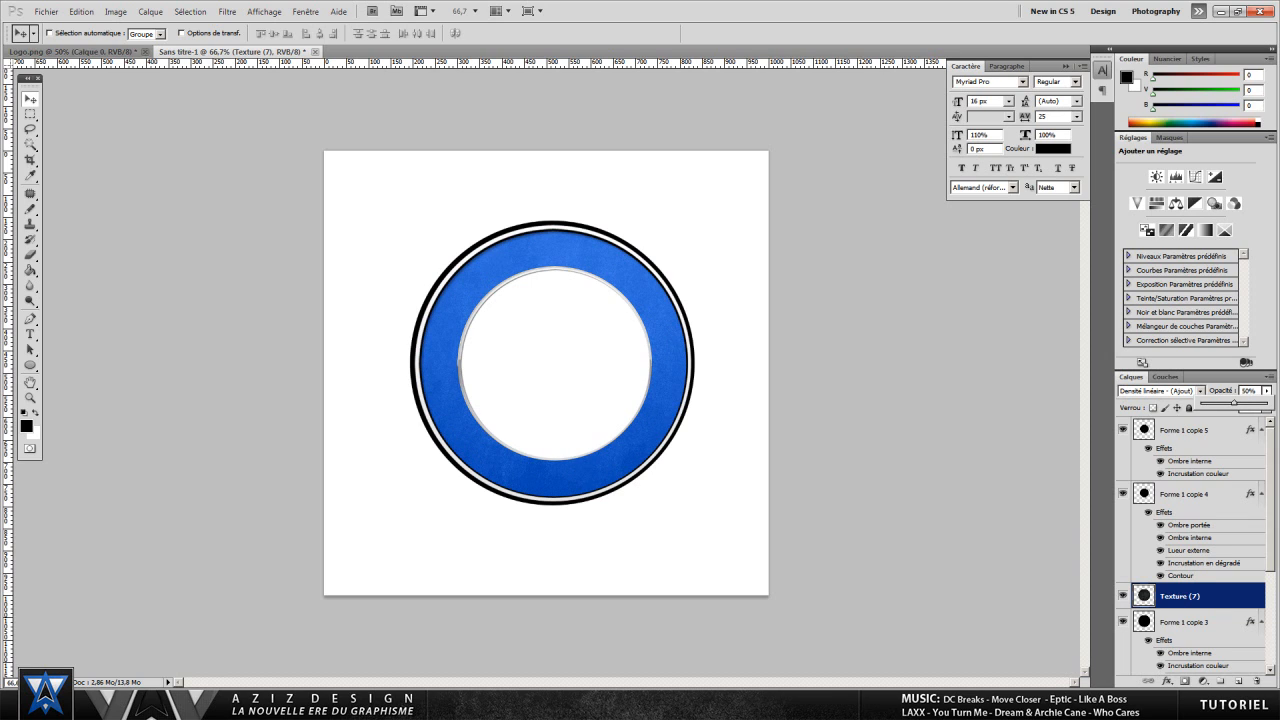
pyautogui.click(1198, 430)
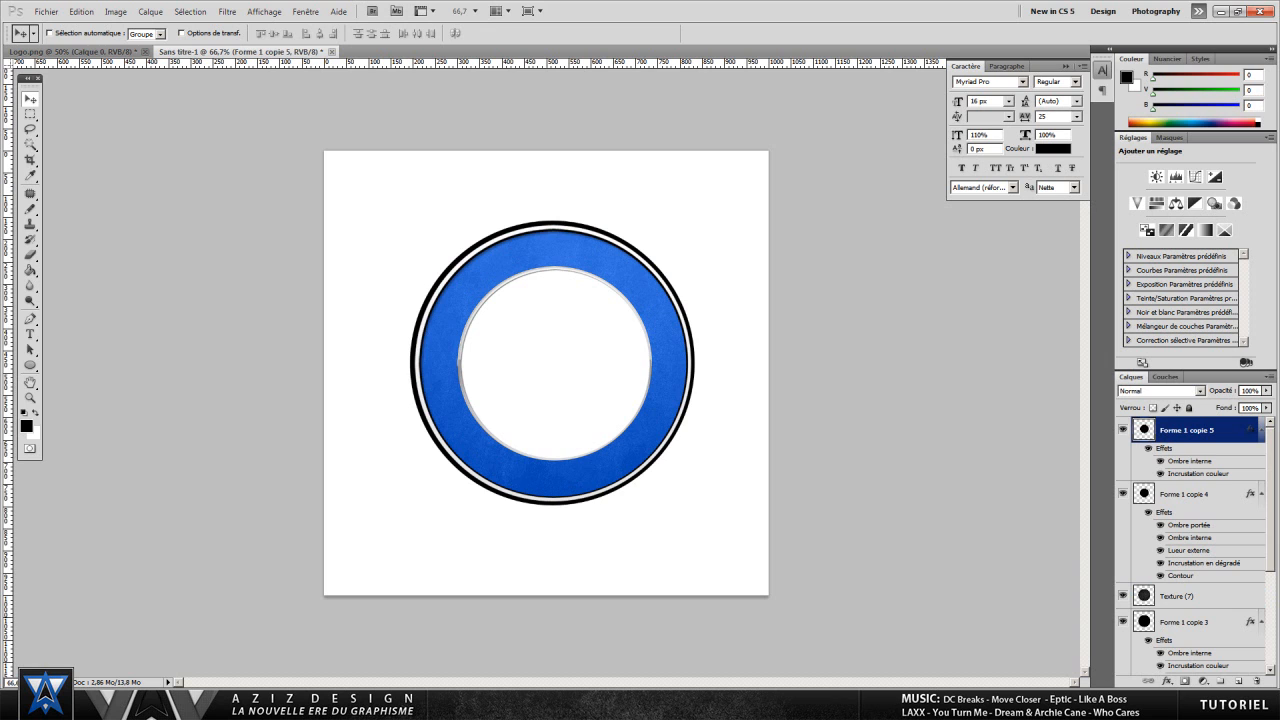
# - Place the image Refonte_logo.png from the AirGames folder into the document
pyautogui.click(46, 11)
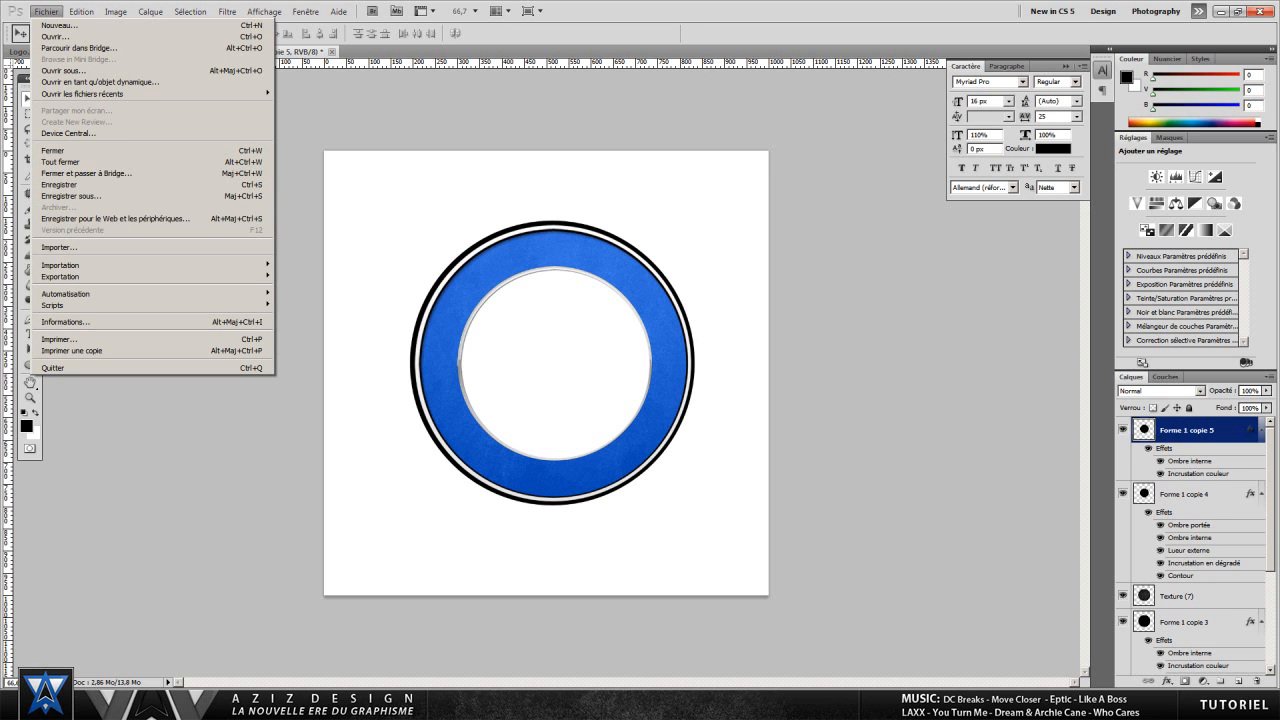
pyautogui.click(56, 247)
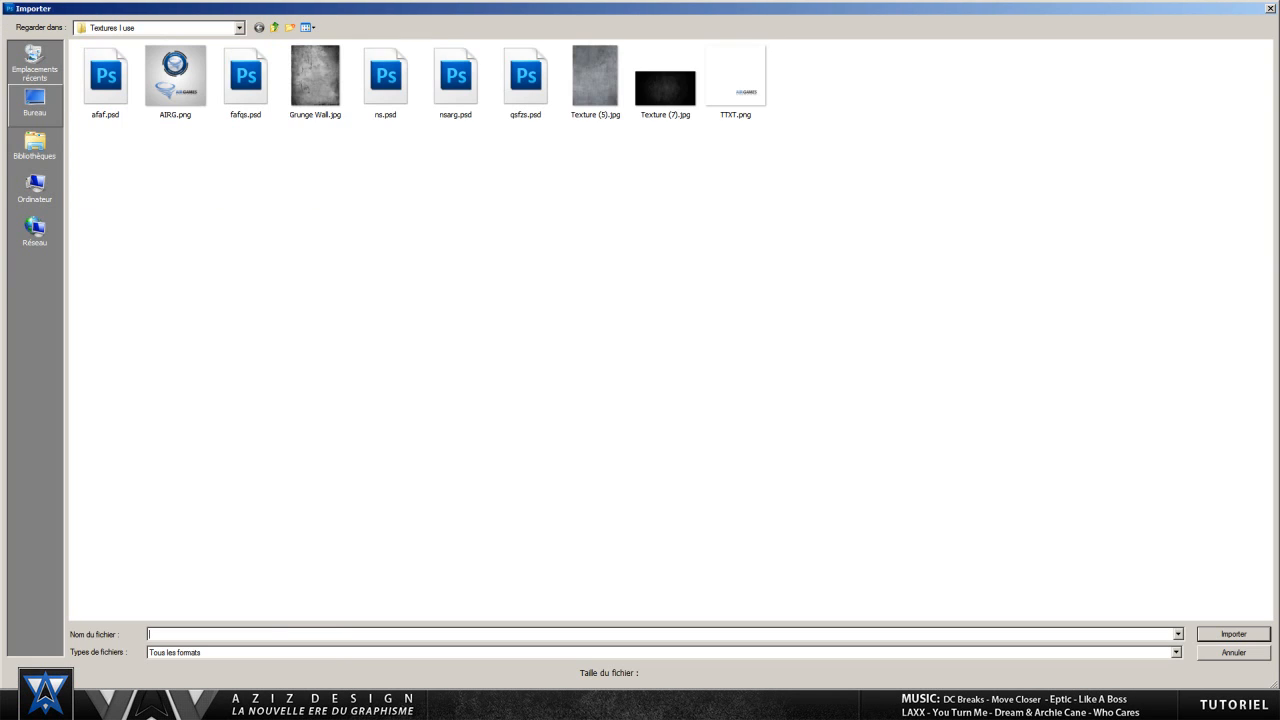
pyautogui.doubleClick(944, 180)
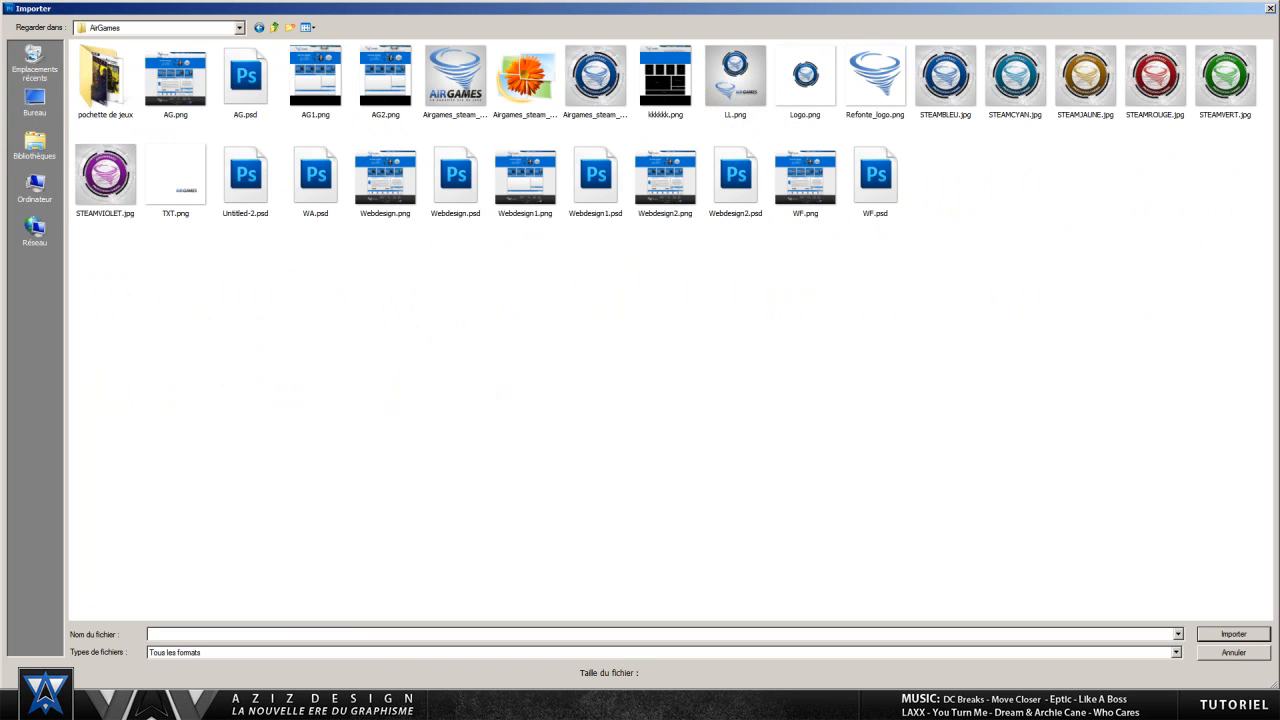
pyautogui.doubleClick(875, 80)
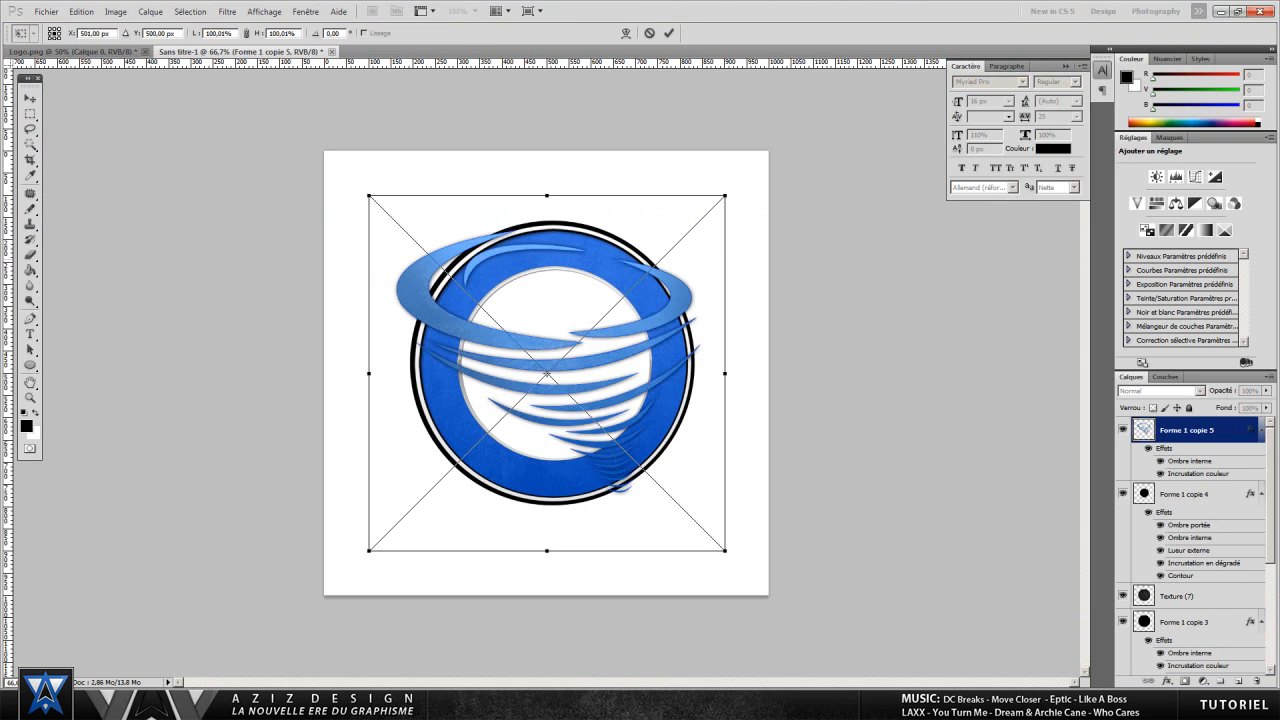
# - Scale the placed tornado logo down to fit inside the white circle and centre it there
pyautogui.moveTo(725, 196); pyautogui.dragTo(500, 419)
pyautogui.moveTo(448, 470); pyautogui.dragTo(548, 362)
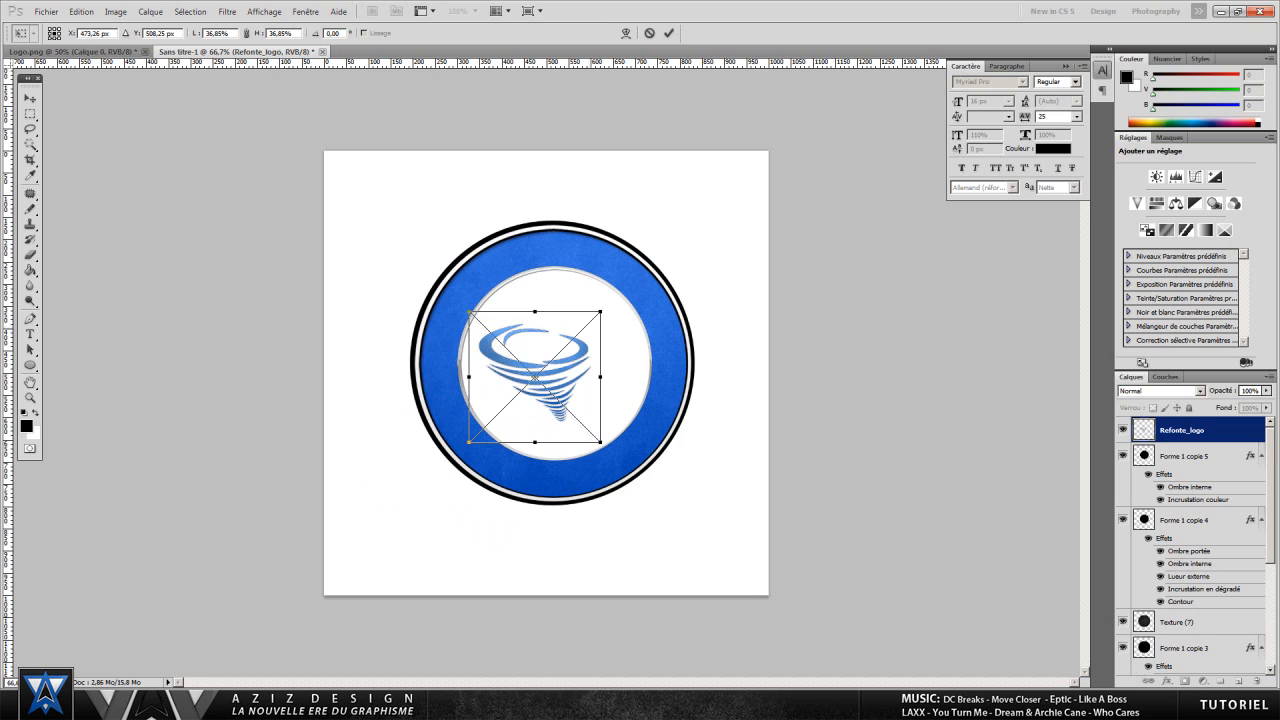
pyautogui.moveTo(600, 312); pyautogui.dragTo(628, 285)
pyautogui.press('Return')
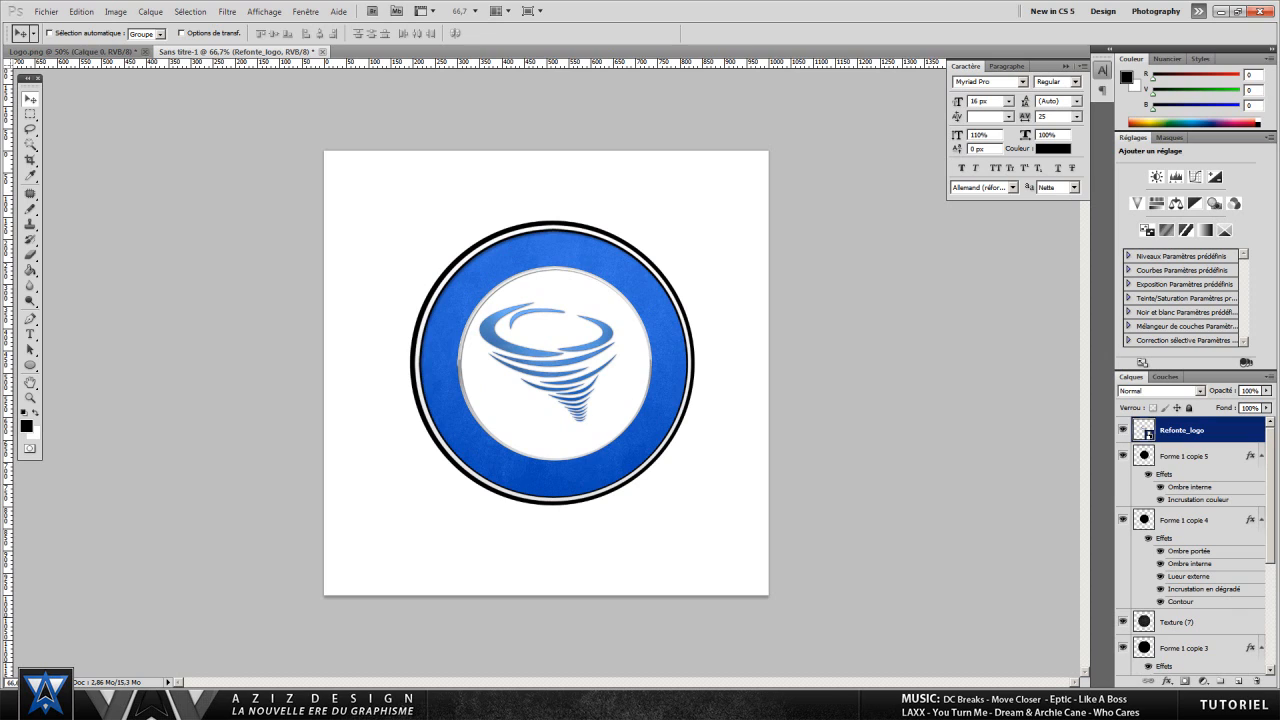
# - Add a new layer above Forme 1 copie 5 and make a curved Pen tool selection over the badge's lower-right half
pyautogui.hotkey('alt', '[')
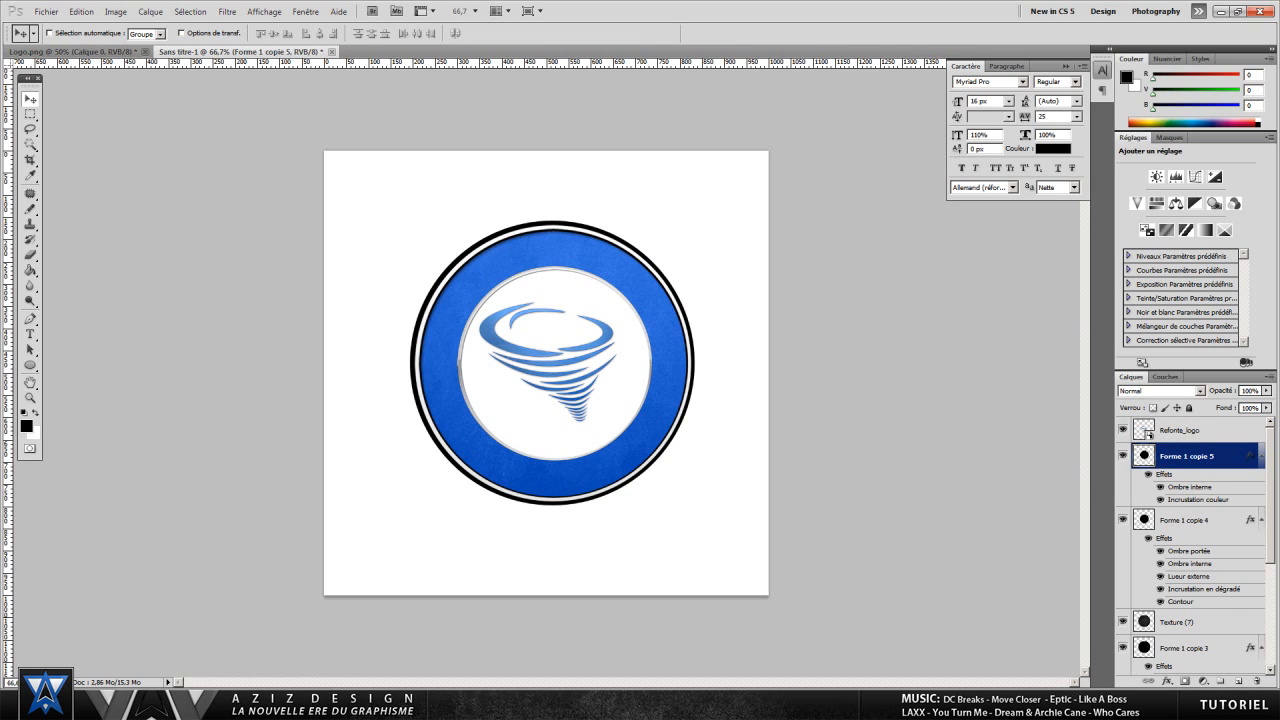
pyautogui.hotkey('ctrl', 'shift', 'alt', 'n')
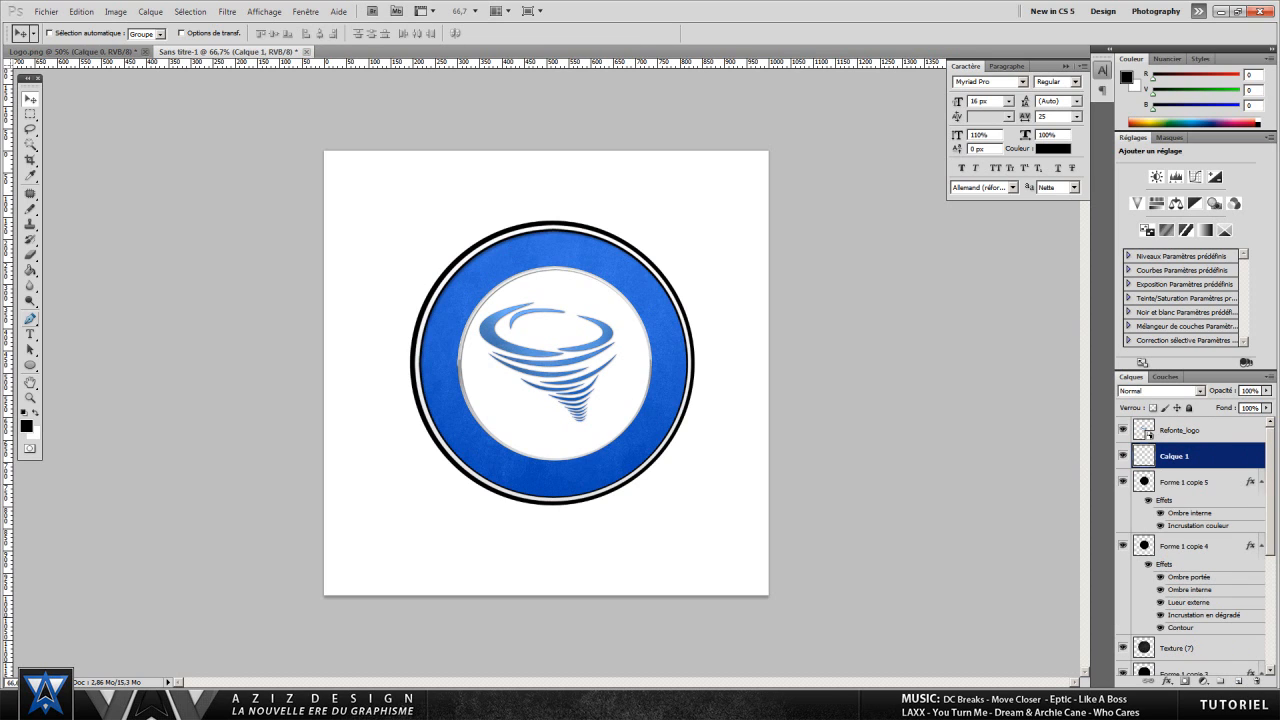
pyautogui.press('p')
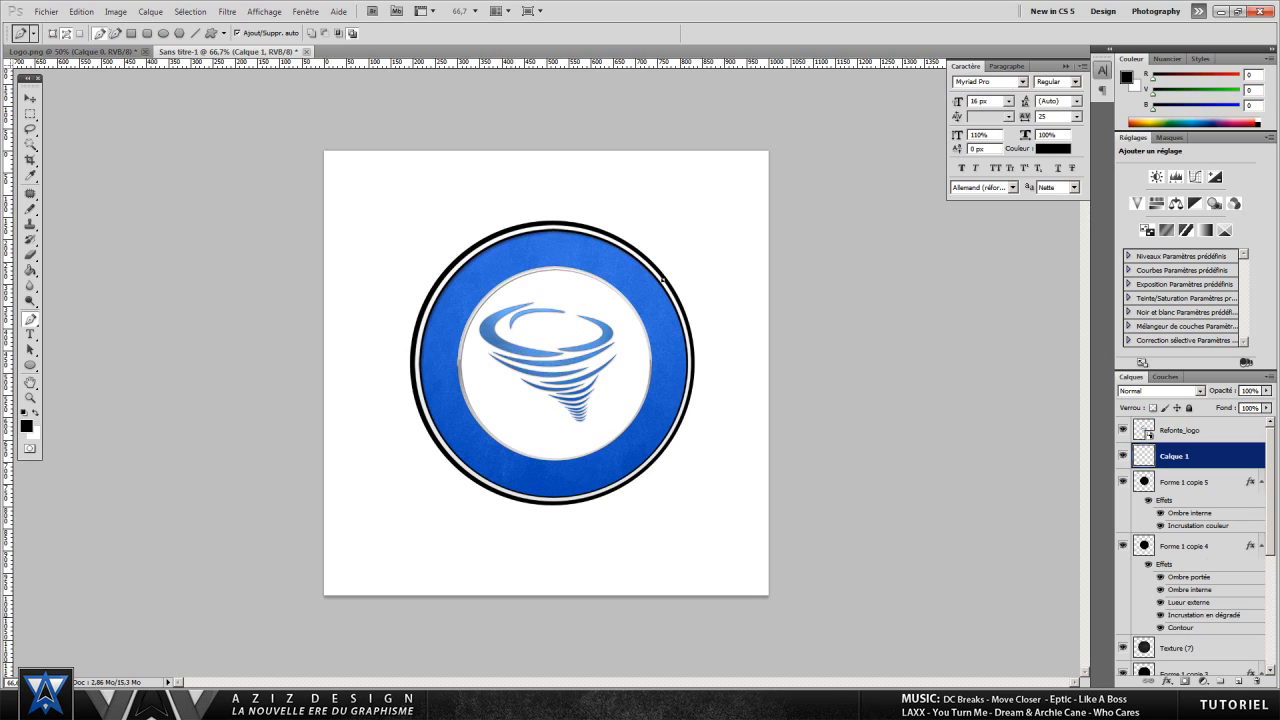
pyautogui.moveTo(491, 477); pyautogui.dragTo(511, 583)
pyautogui.moveTo(705, 520); pyautogui.dragTo(714, 498)
pyautogui.moveTo(721, 249); pyautogui.dragTo(718, 234)
pyautogui.click(663, 280)
pyautogui.rightClick(681, 281)
pyautogui.click(740, 331)
pyautogui.press('Return')
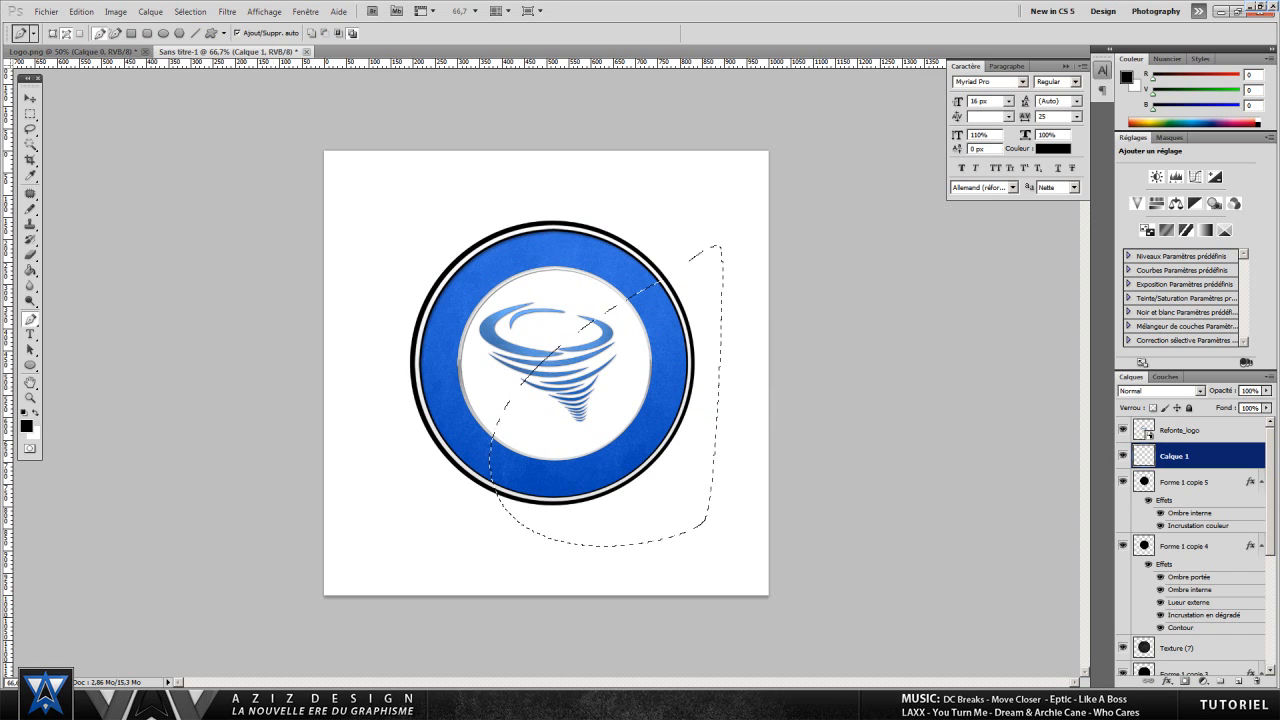
# - Fill the curved selection with black on Calque 1 and deselect it
pyautogui.click(30, 270)
pyautogui.click(620, 430)
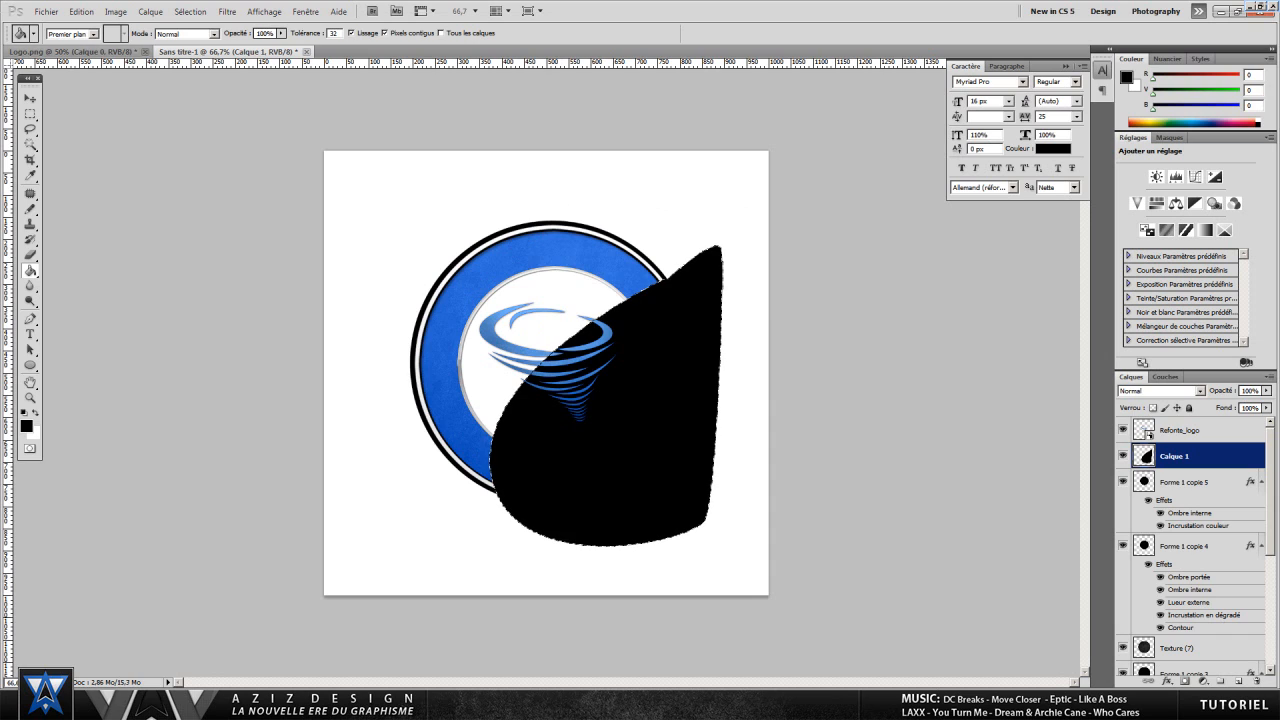
pyautogui.press('m')
pyautogui.rightClick(563, 246)
pyautogui.click(600, 252)
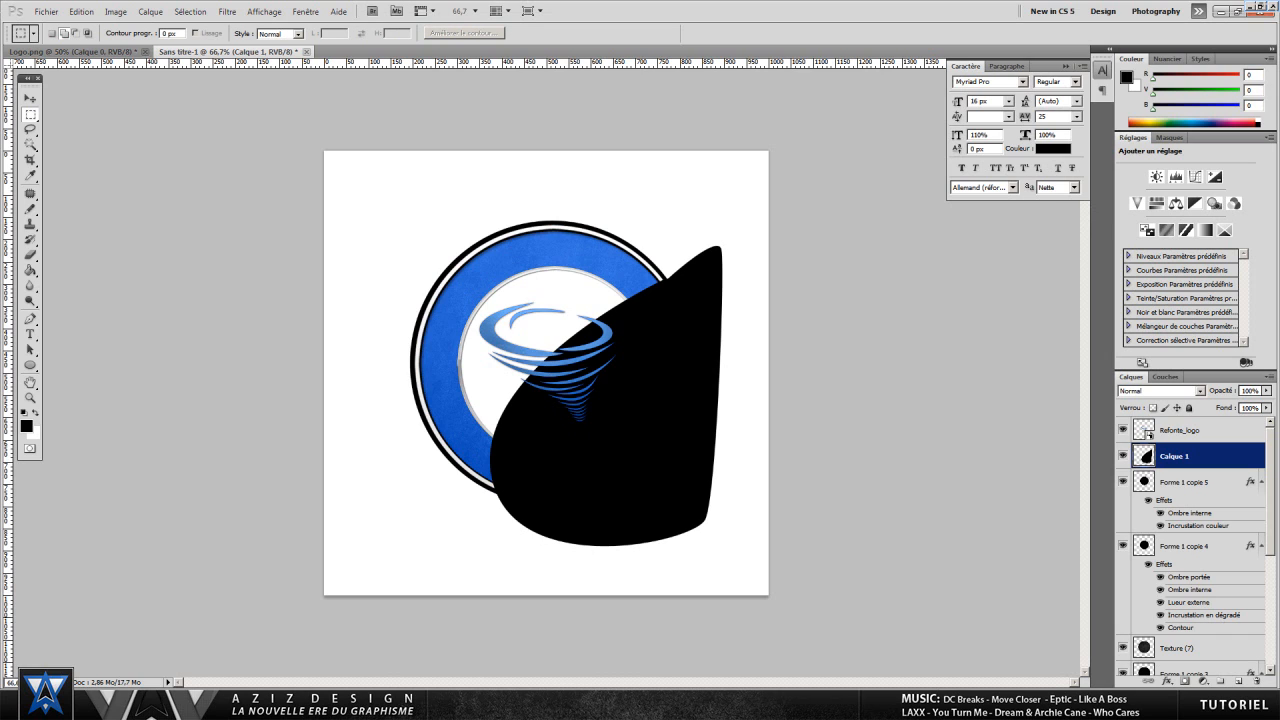
# - Trim the black shape to the Forme 1 copie 5 circle by deleting everything outside it, and clear the selection
pyautogui.keyDown('ctrl'); pyautogui.click(1143, 482); pyautogui.keyUp('ctrl')
pyautogui.rightClick(628, 279)
pyautogui.click(657, 296)
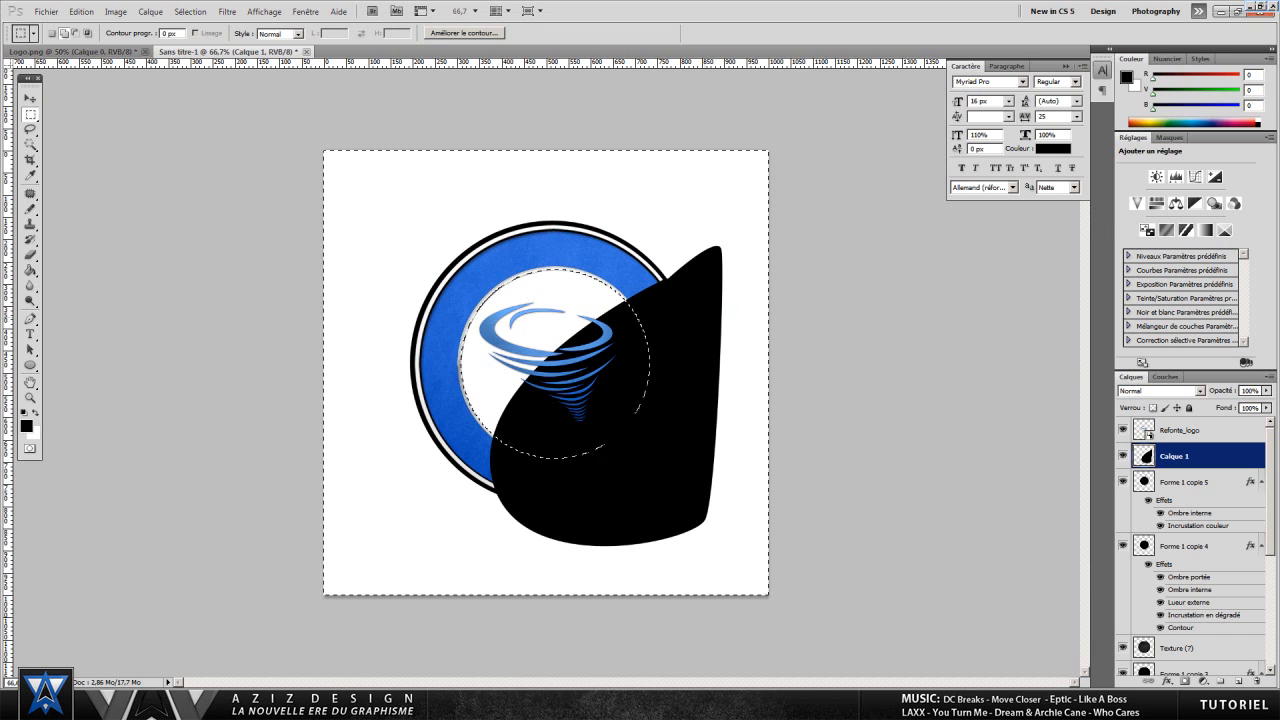
pyautogui.press('Delete')
pyautogui.rightClick(694, 314)
pyautogui.click(722, 319)
# - Set the opacity of Calque 1 to 16%
pyautogui.rightClick(1200, 455)
pyautogui.click(1185, 203)
pyautogui.click(1266, 390)
pyautogui.moveTo(1266, 403); pyautogui.dragTo(1213, 403)
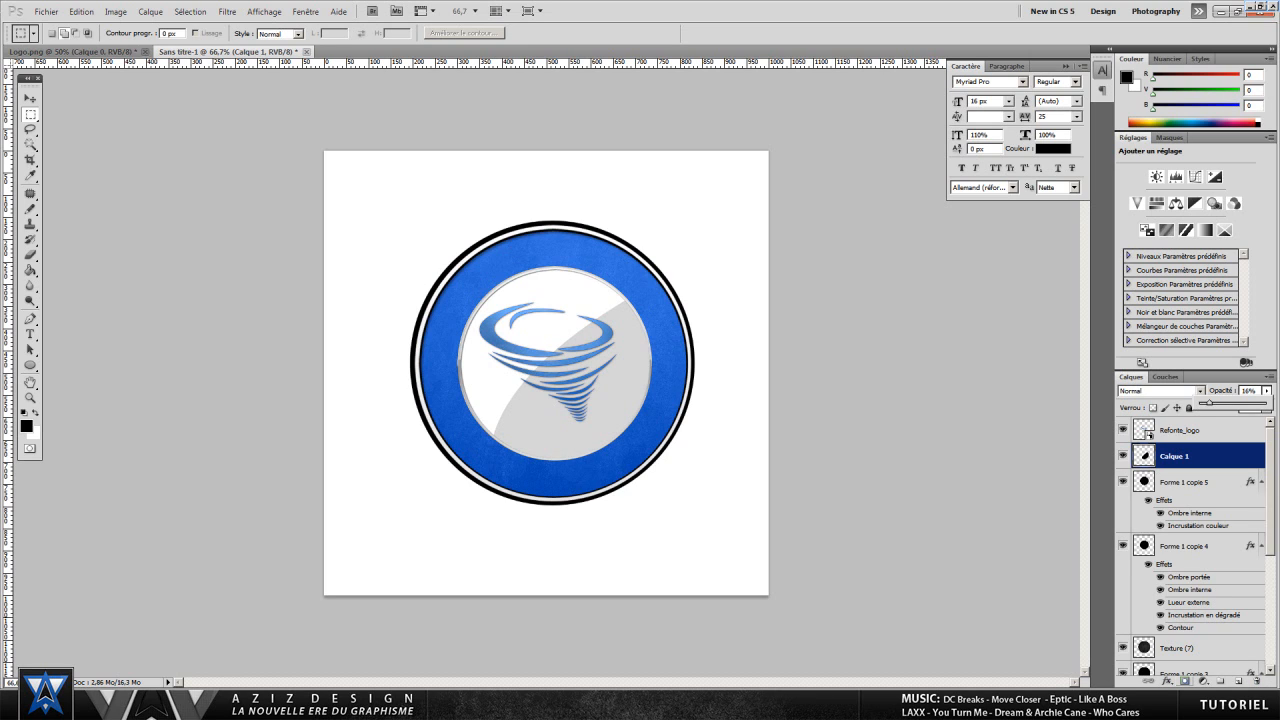
pyautogui.press('Return')
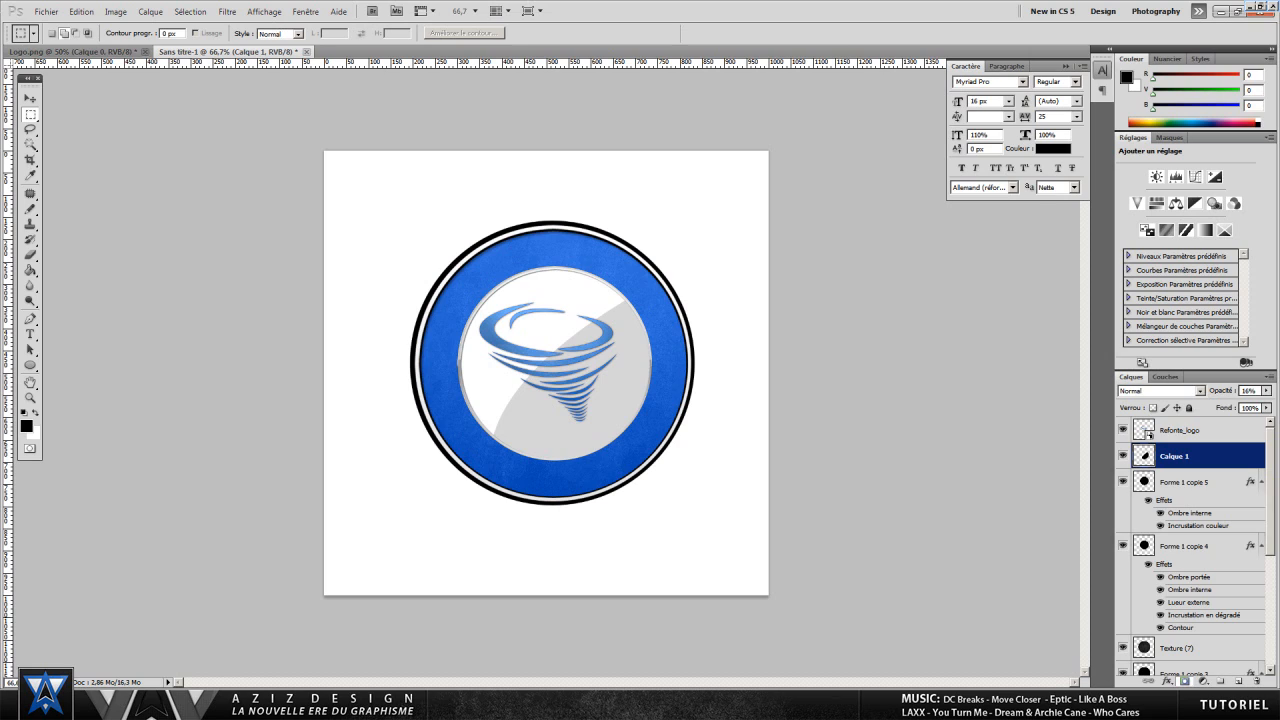
# - Add a layer mask to Calque 1 and fade the curved shading diagonally toward its lower right with a white-to-black gradient
pyautogui.click(1184, 681)
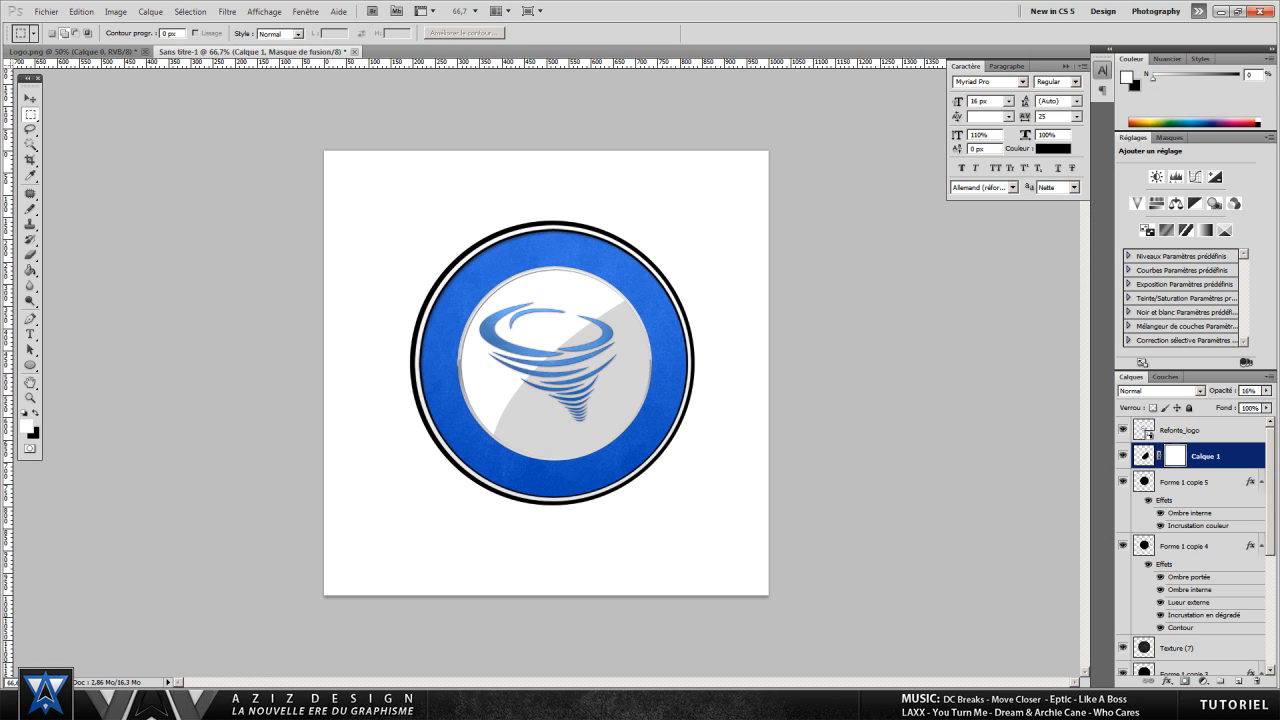
pyautogui.click(31, 270)
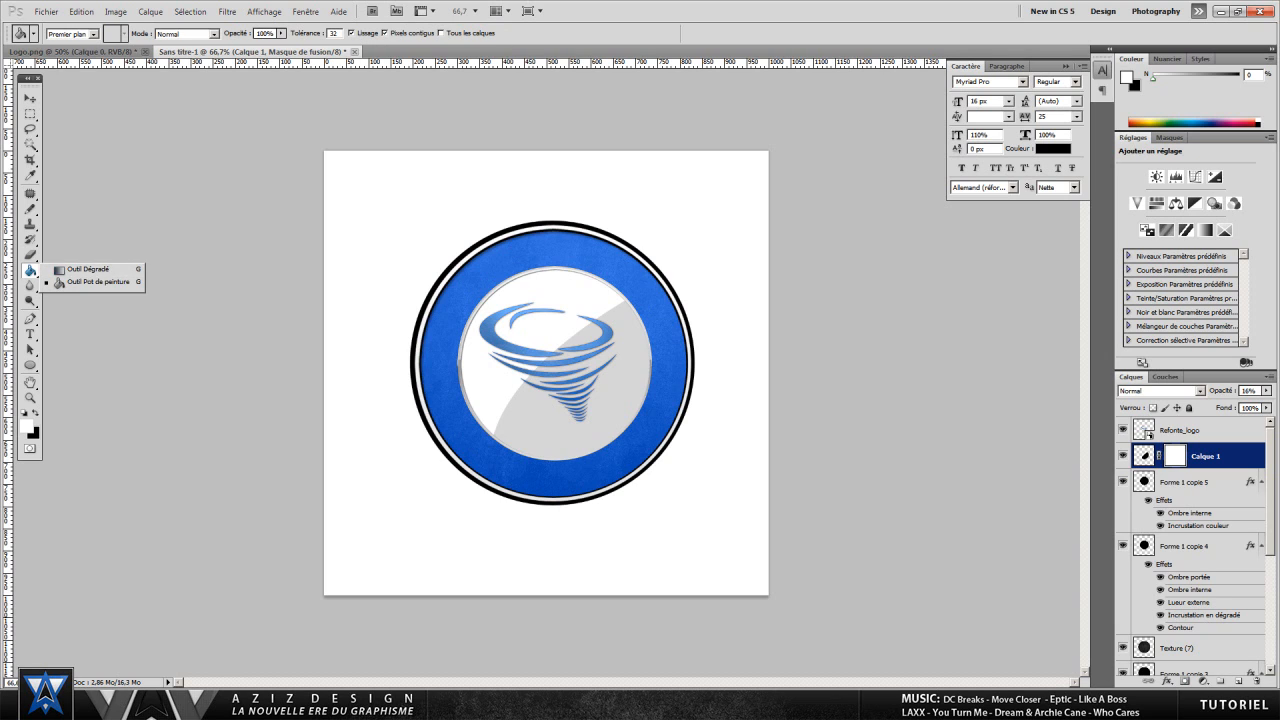
pyautogui.click(31, 270)
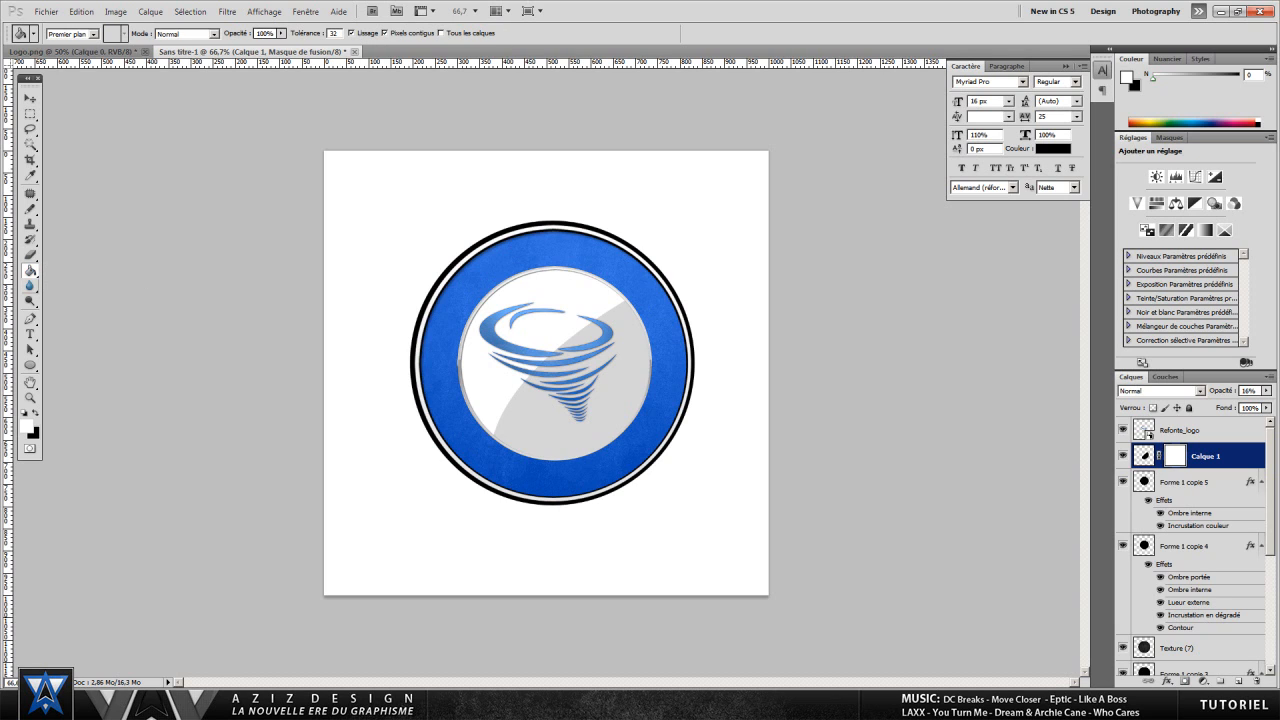
pyautogui.click(31, 270)
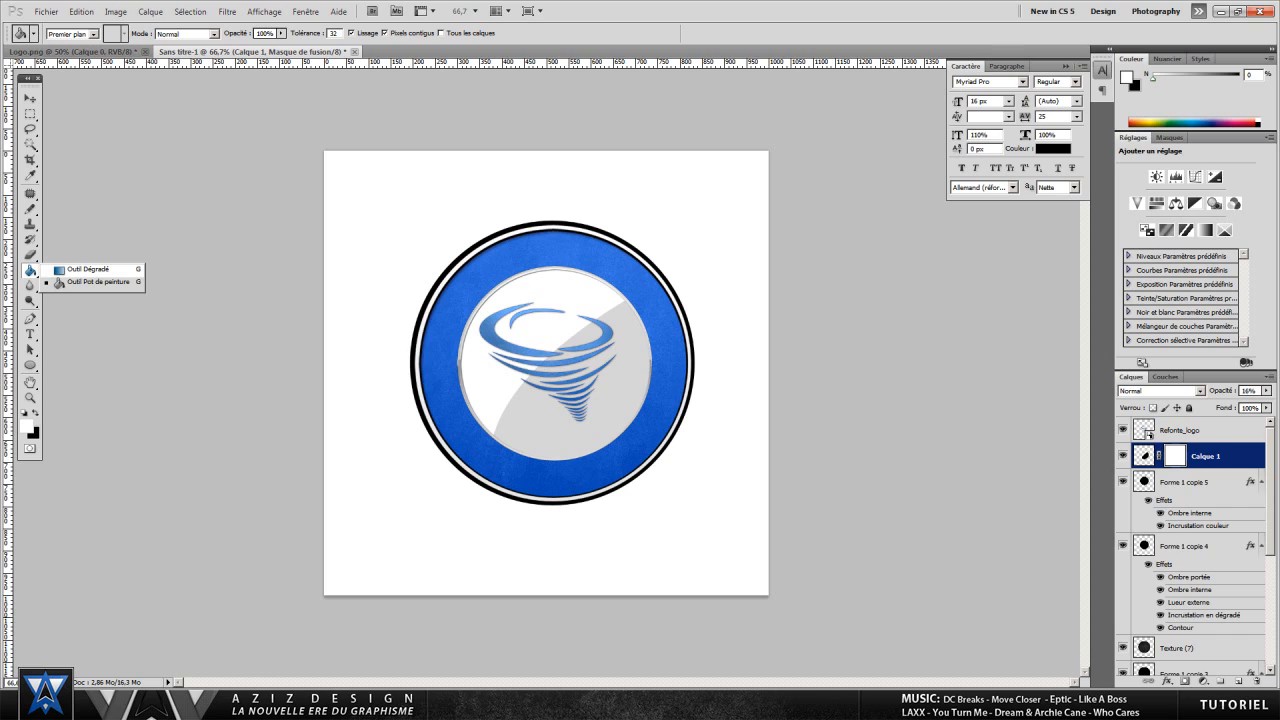
pyautogui.click(88, 269)
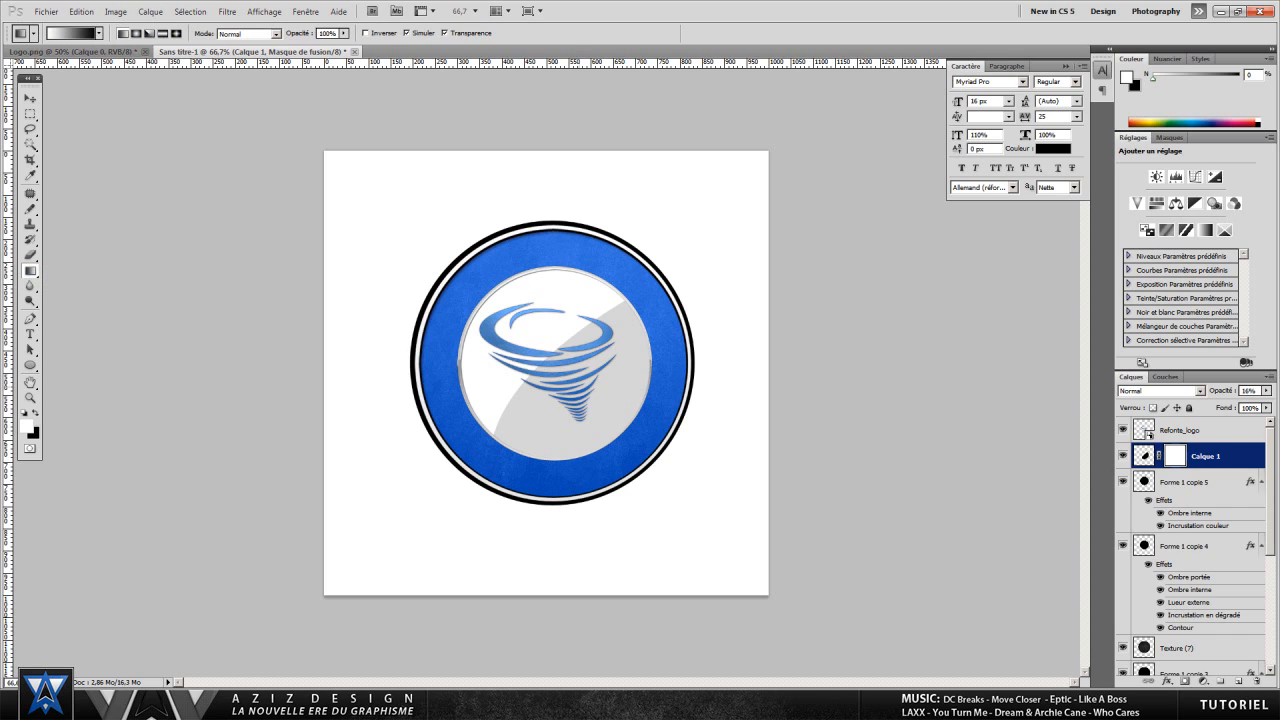
pyautogui.moveTo(542, 330); pyautogui.dragTo(596, 395)
pyautogui.hotkey('ctrl', 'z')
pyautogui.hotkey('ctrl', 'z')
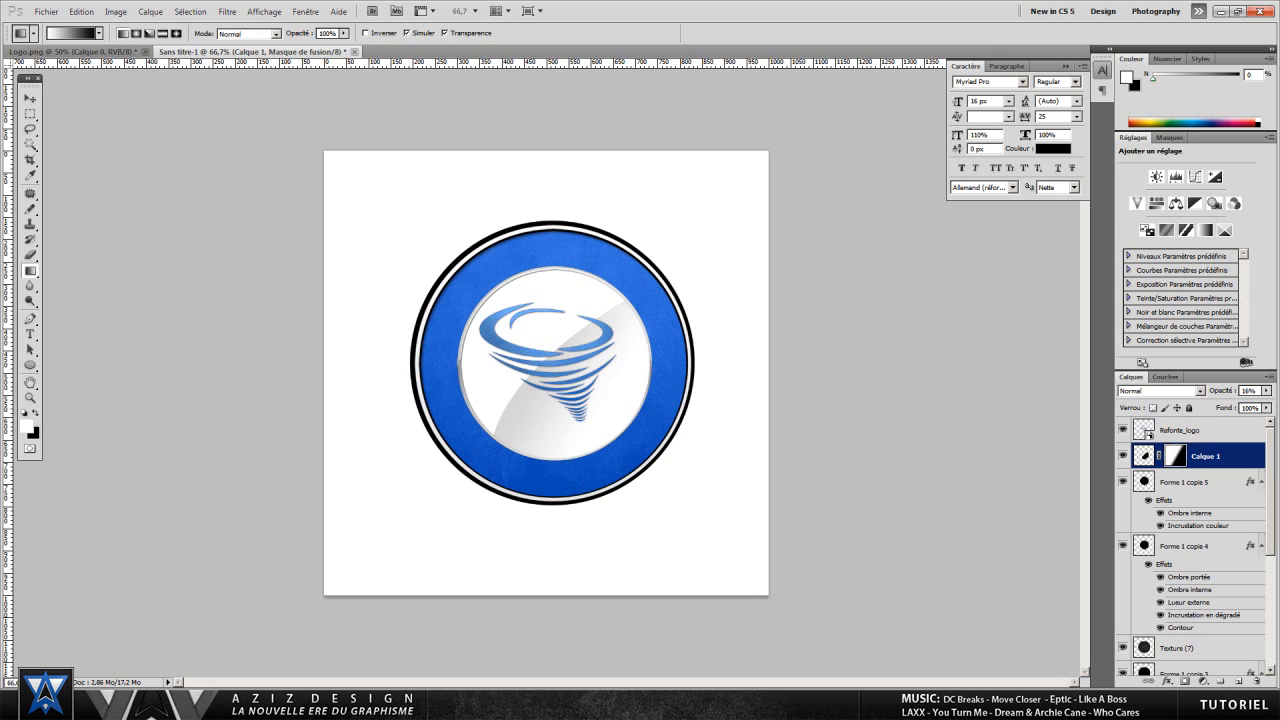
# - Set the opacity of Calque 1 to 6% and compare the badge with the Logo.png reference
pyautogui.click(1267, 391)
pyautogui.moveTo(1210, 403); pyautogui.dragTo(1205, 403)
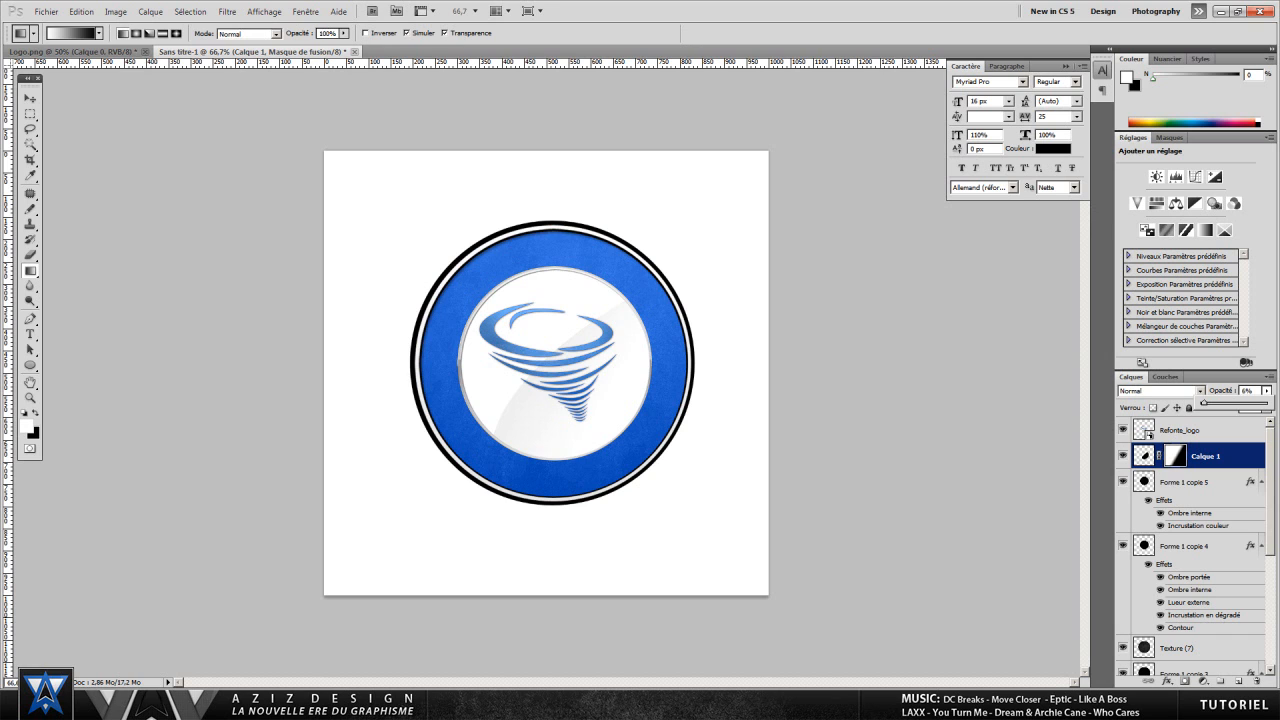
pyautogui.click(75, 51)
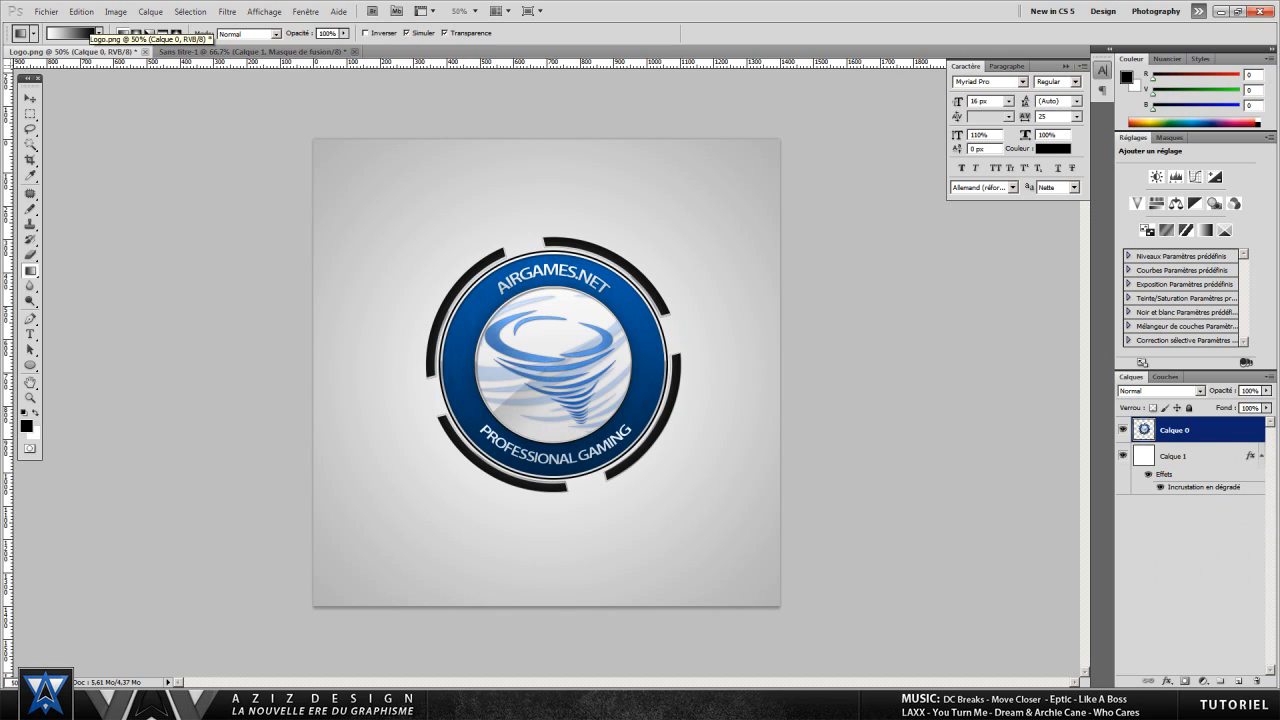
pyautogui.click(250, 51)
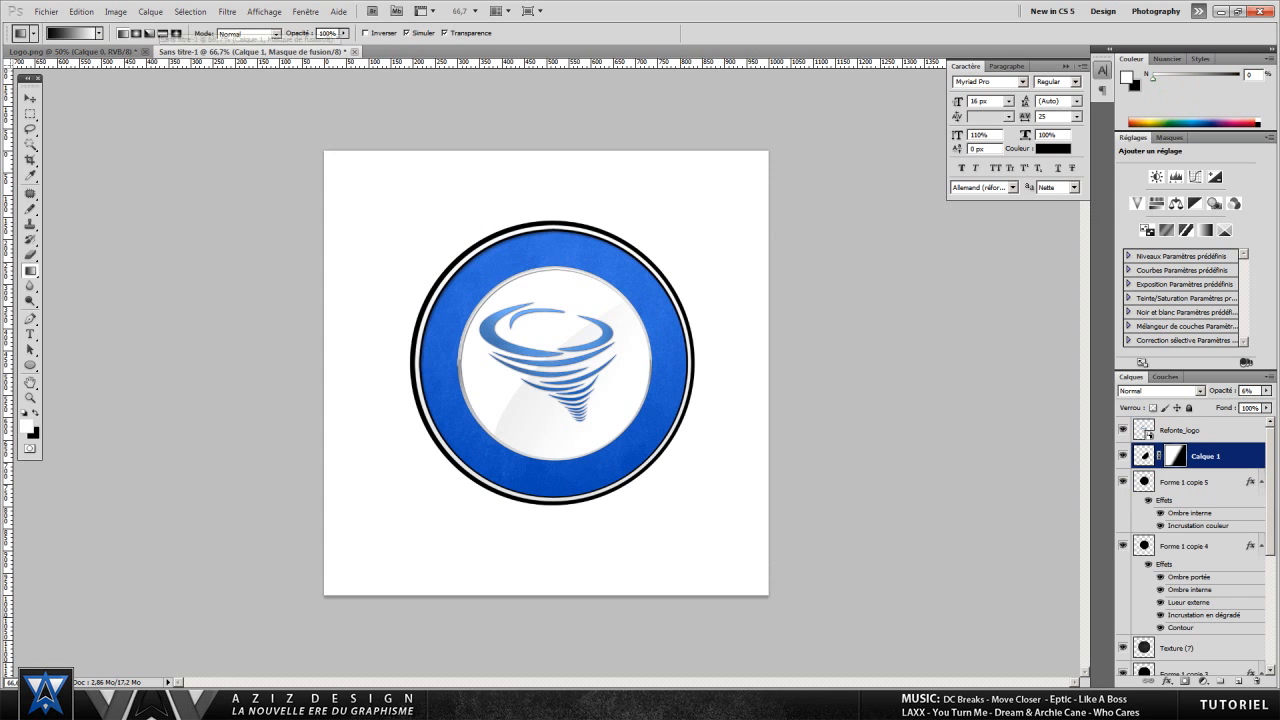
# - Strengthen the inner shadow of Forme 1 copie 3 with 75% opacity and a larger size
pyautogui.press('v')
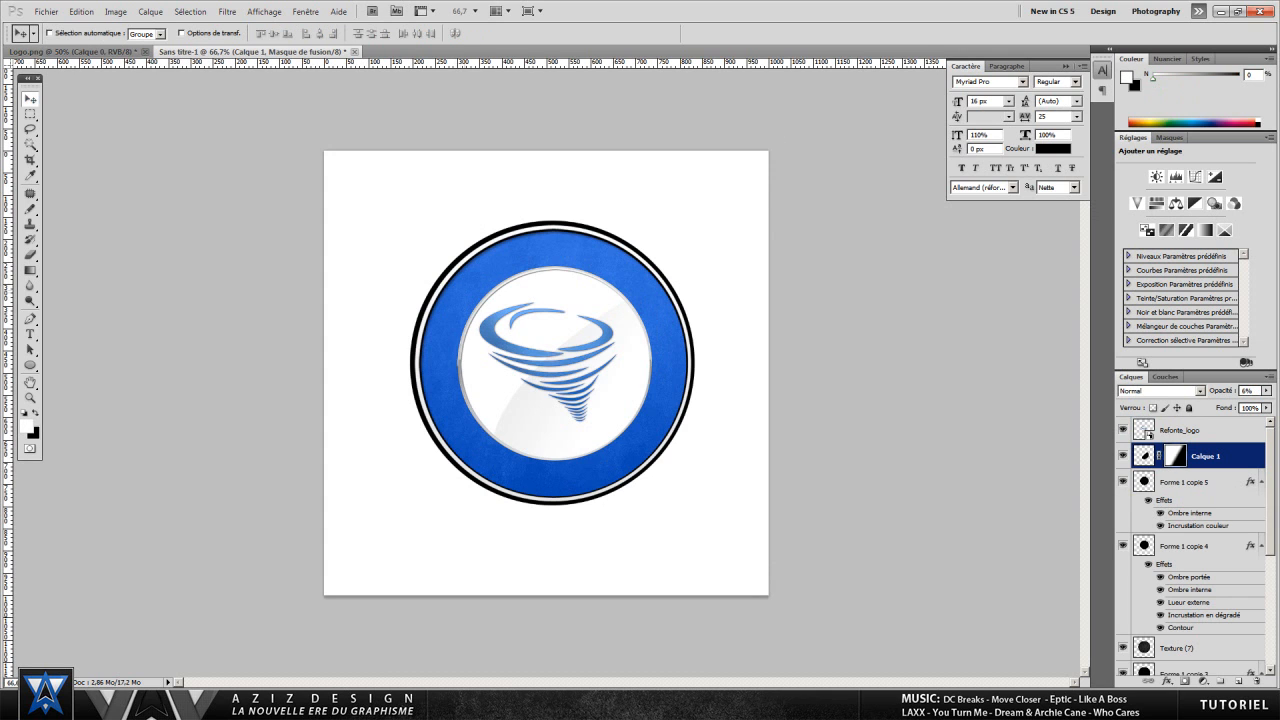
pyautogui.click(1197, 648)
pyautogui.scroll(-2, 1197, 547)
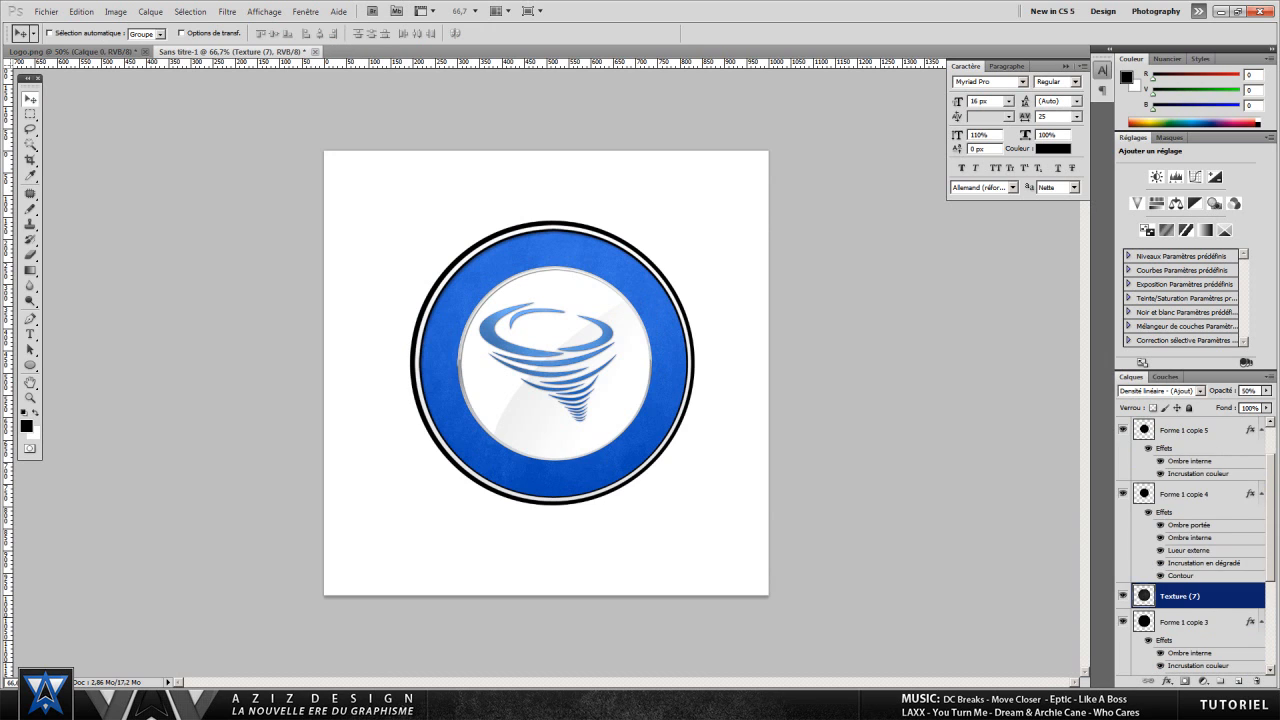
pyautogui.scroll(-1, 1190, 600)
pyautogui.rightClick(1185, 612)
pyautogui.click(1170, 371)
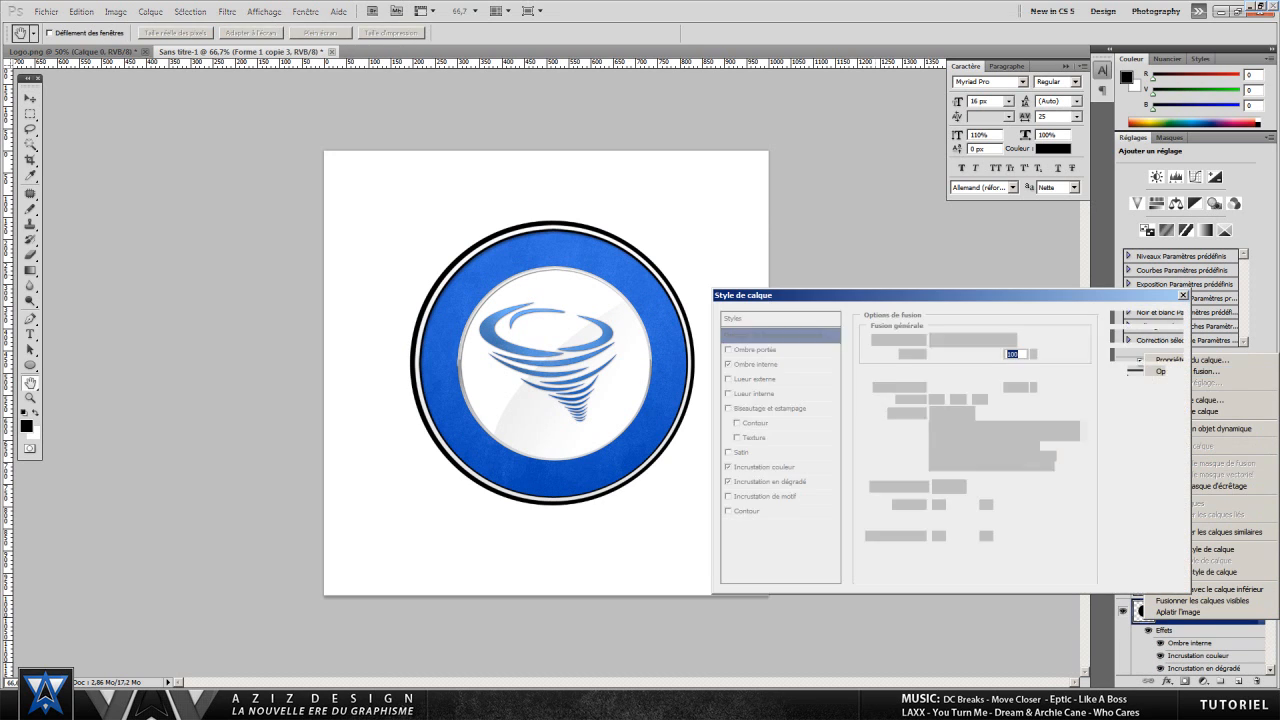
pyautogui.click(757, 364)
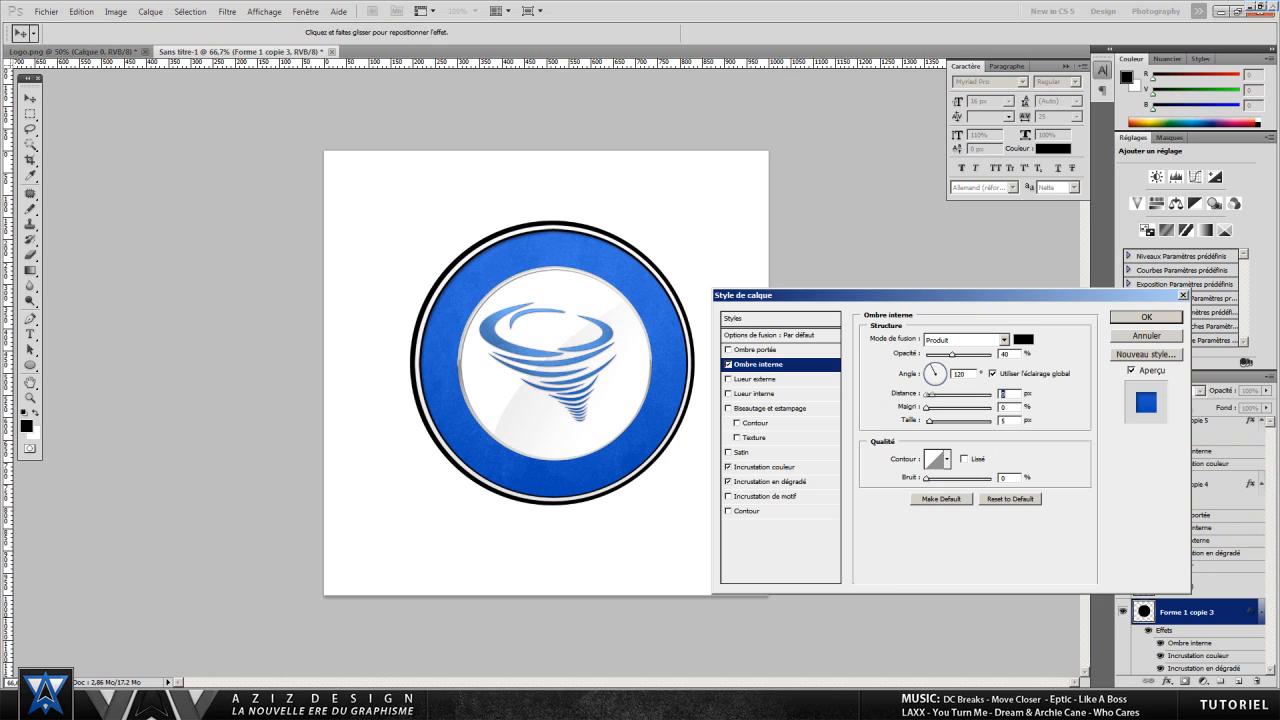
pyautogui.moveTo(929, 421); pyautogui.dragTo(941, 421)
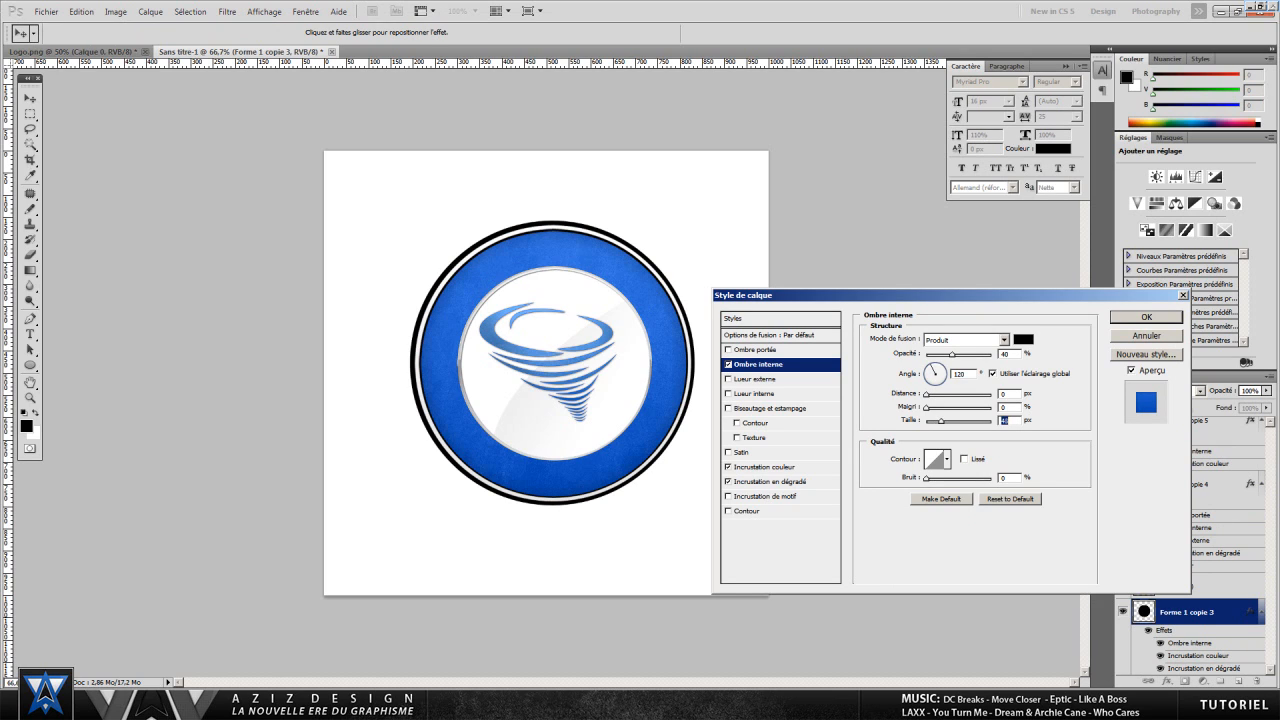
pyautogui.doubleClick(1008, 353)
pyautogui.write('75')
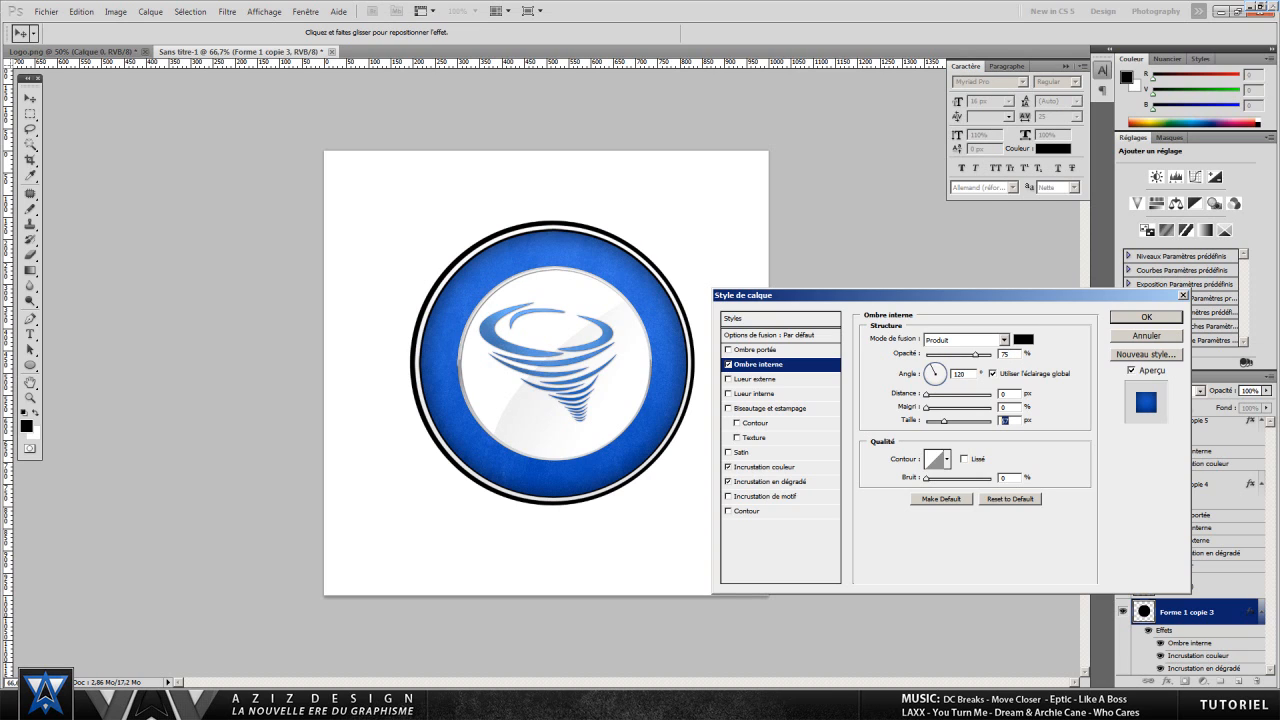
pyautogui.moveTo(944, 421); pyautogui.dragTo(940, 421)
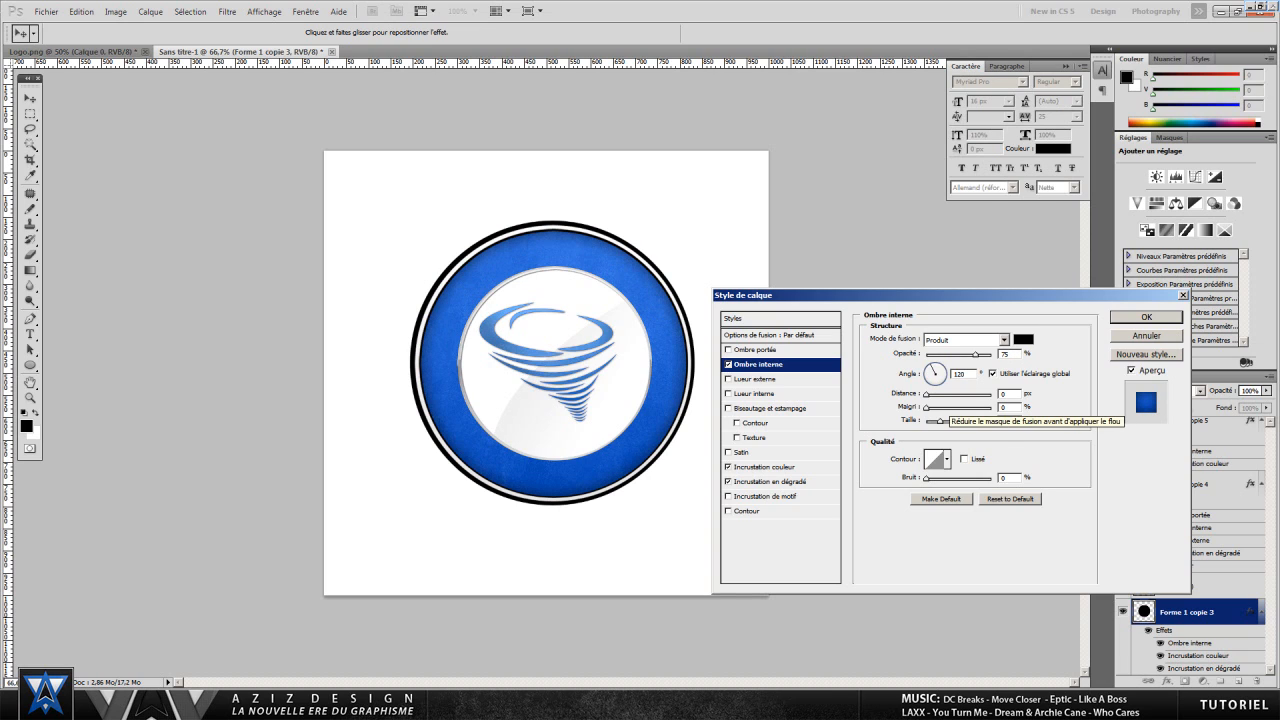
pyautogui.click(1146, 317)
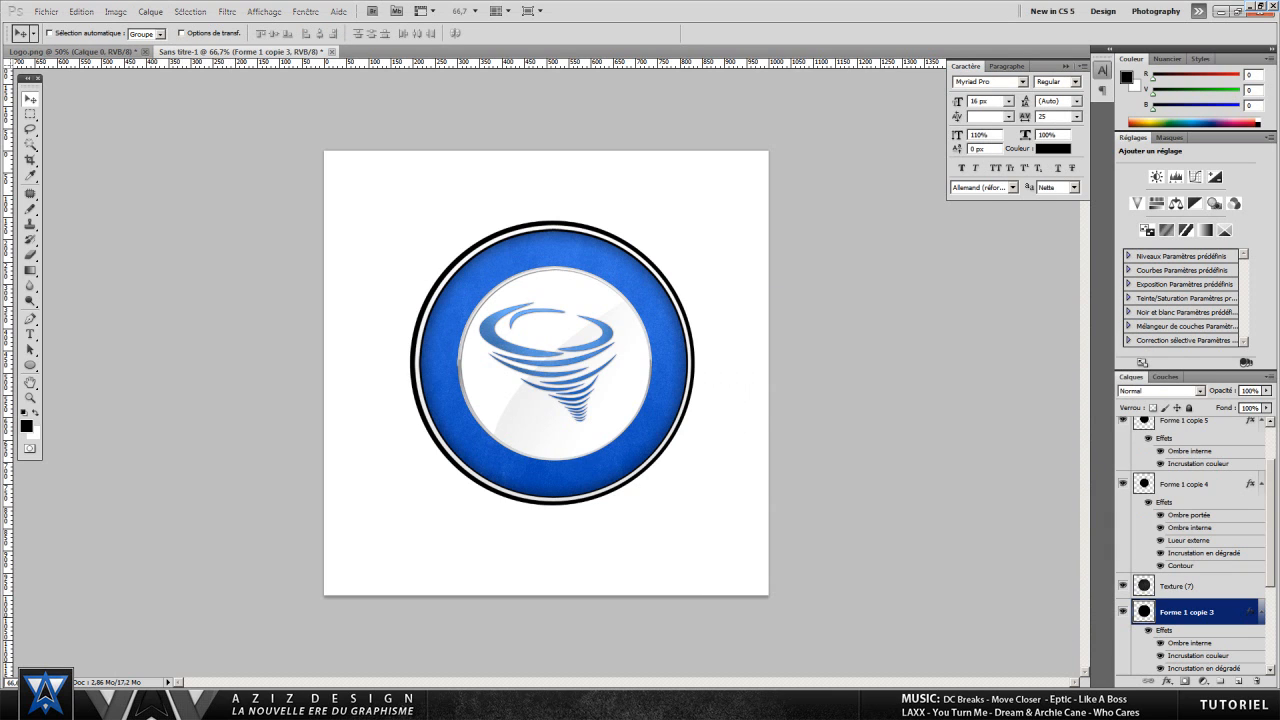
# - Compare the badge with the finished design in Logo.png, examining its segmented outer ring
pyautogui.click(75, 51)
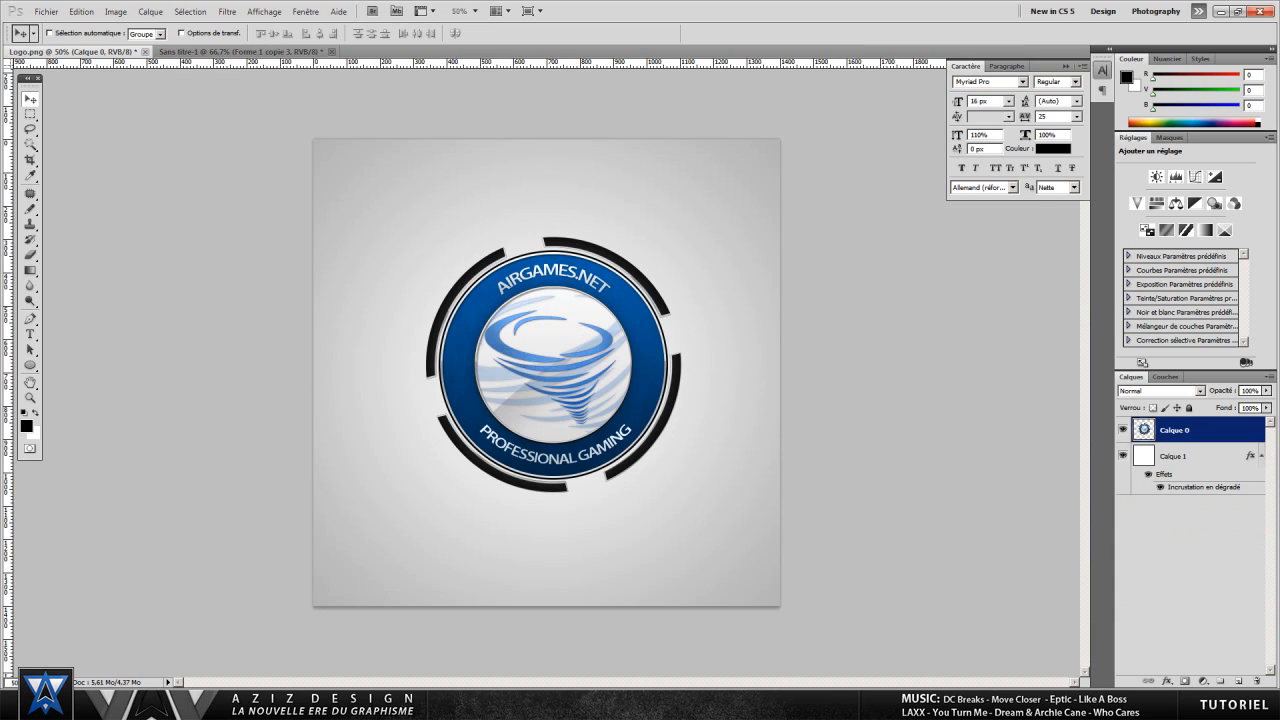
pyautogui.click(192, 51)
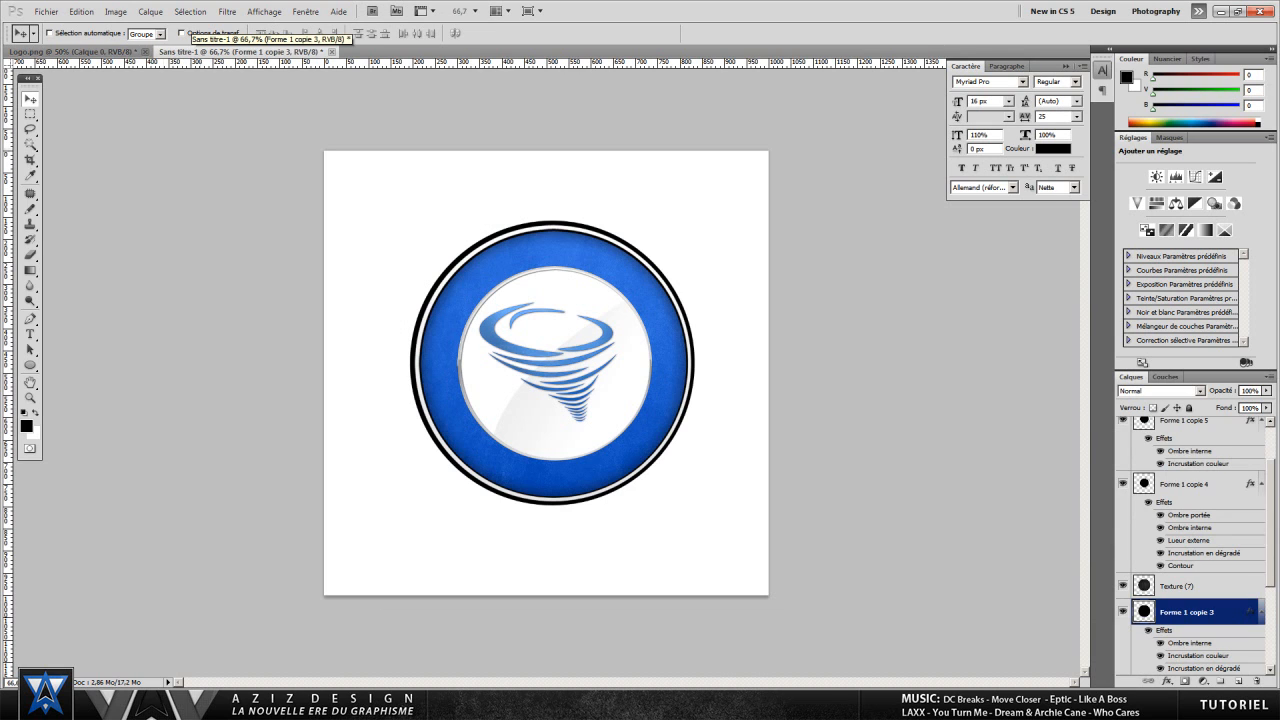
pyautogui.scroll(2, 1192, 545)
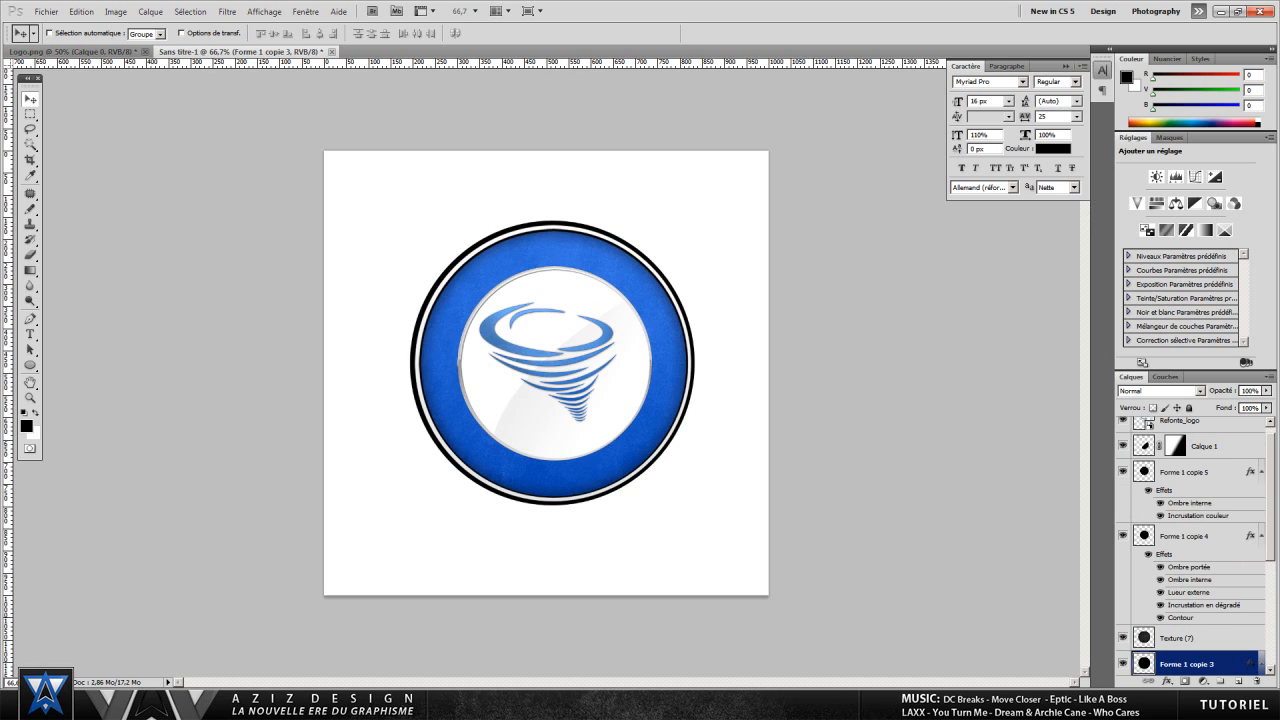
pyautogui.hotkey('alt', 'Tab')
pyautogui.hotkey('alt', 'Tab')
pyautogui.hotkey('alt', 'Tab')
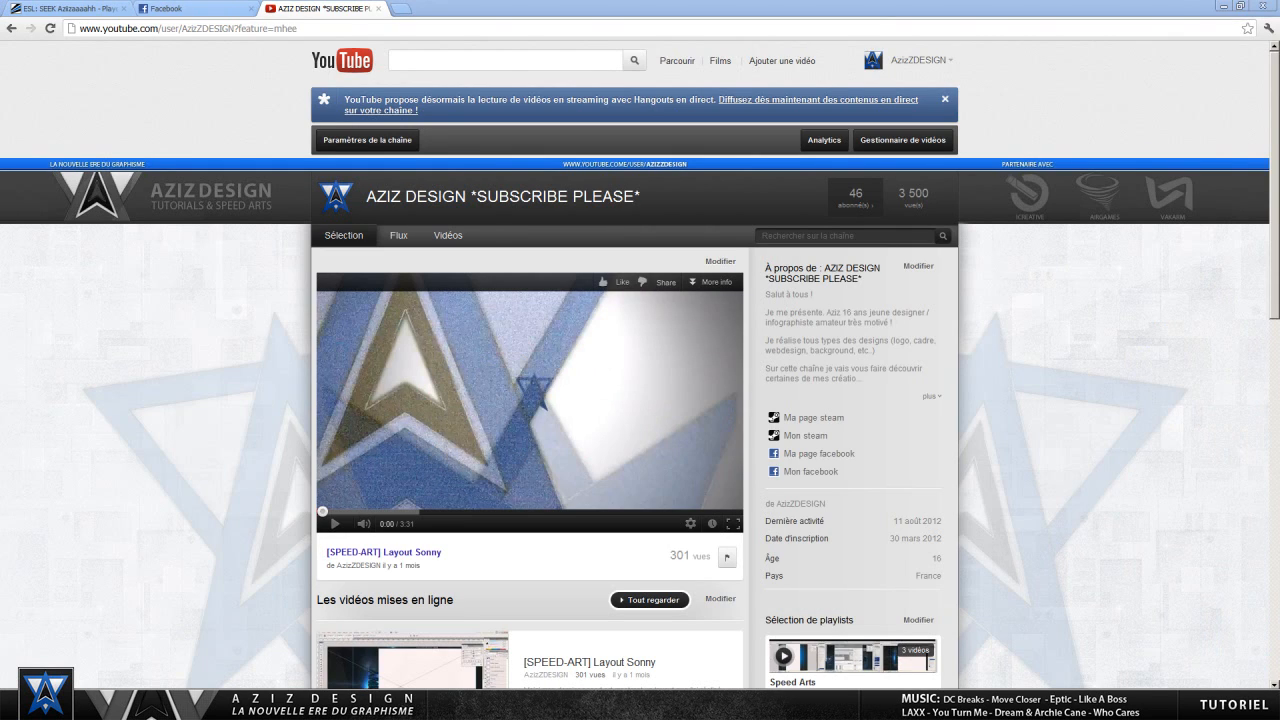
pyautogui.hotkey('alt', 'Tab')
pyautogui.click(72, 51)
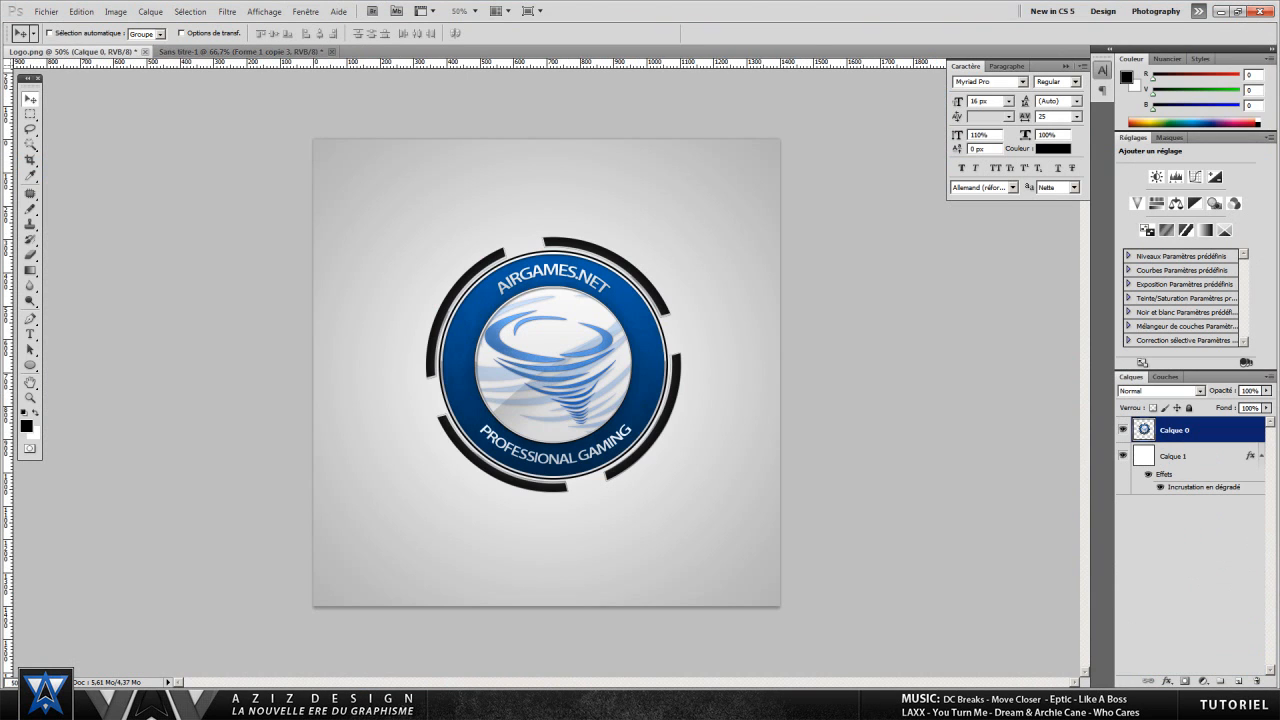
pyautogui.click(200, 51)
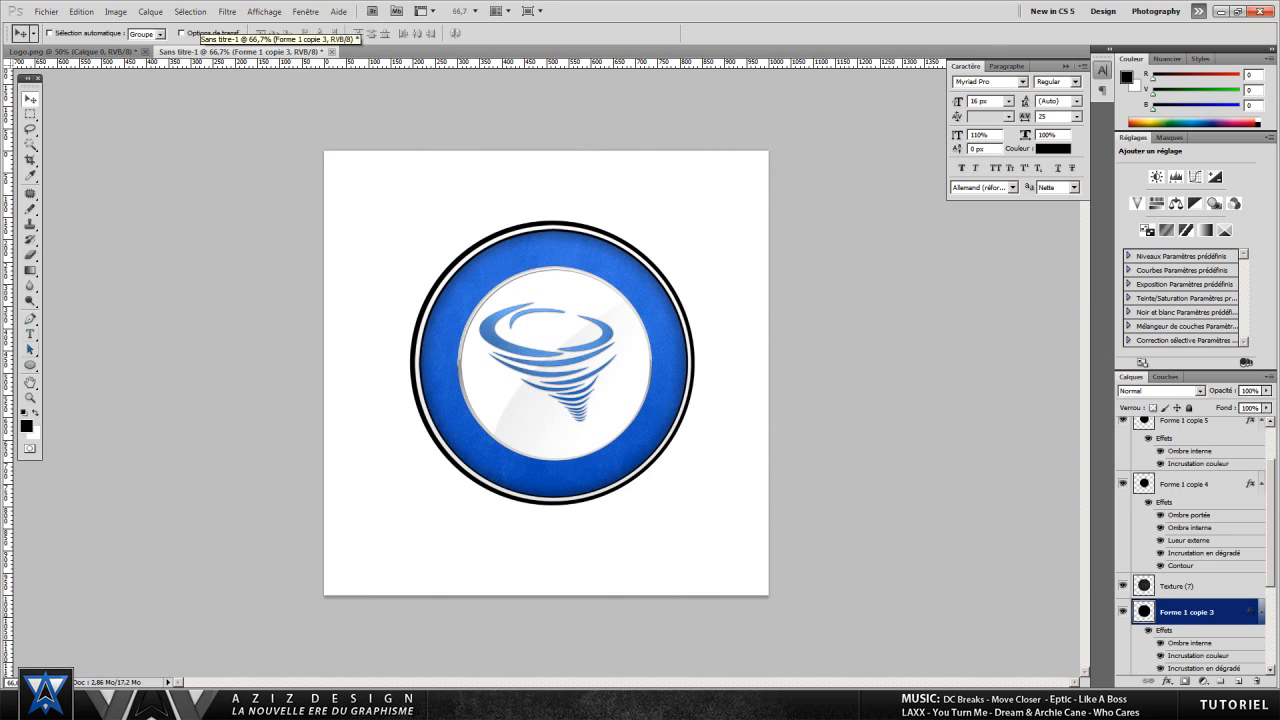
# - Draw a black circle slightly larger than the badge above Refonte_logo, rasterize it and centre it on the badge
pyautogui.click(30, 365)
pyautogui.click(85, 394)
pyautogui.scroll(3, 1190, 530)
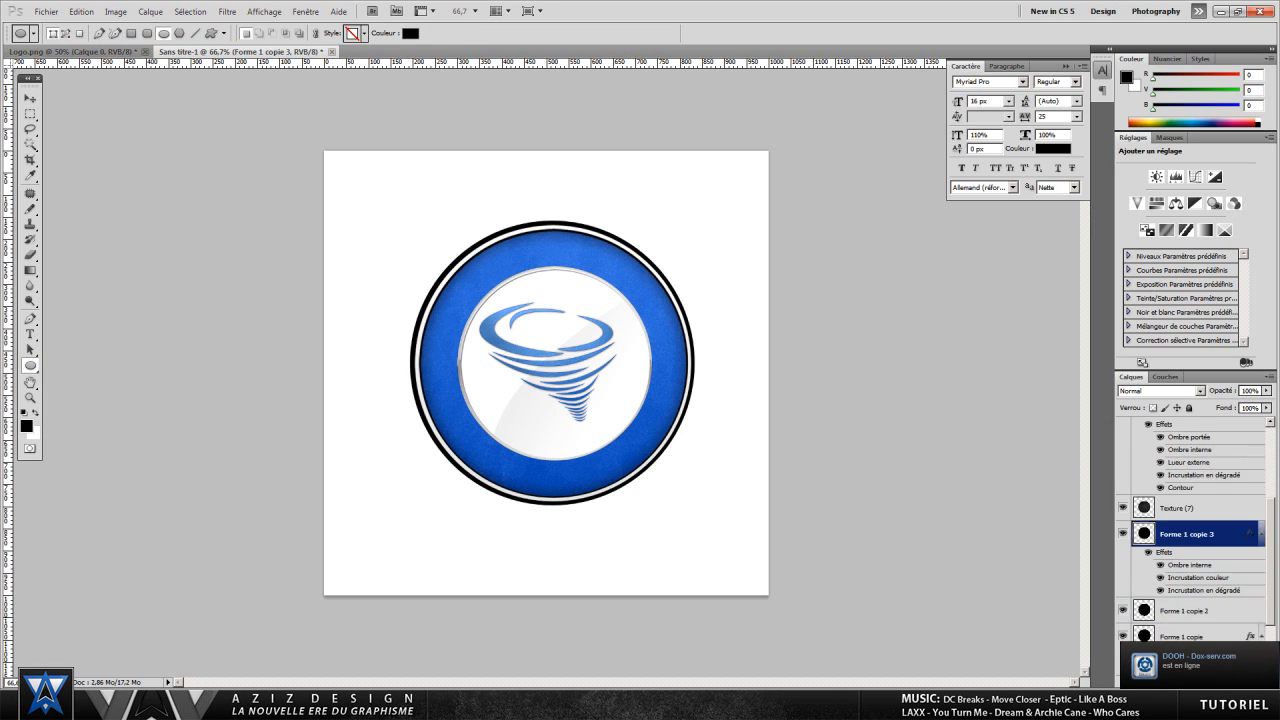
pyautogui.click(1200, 430)
pyautogui.click(1237, 680)
pyautogui.click(1237, 681)
pyautogui.moveTo(412, 198); pyautogui.dragTo(727, 512)
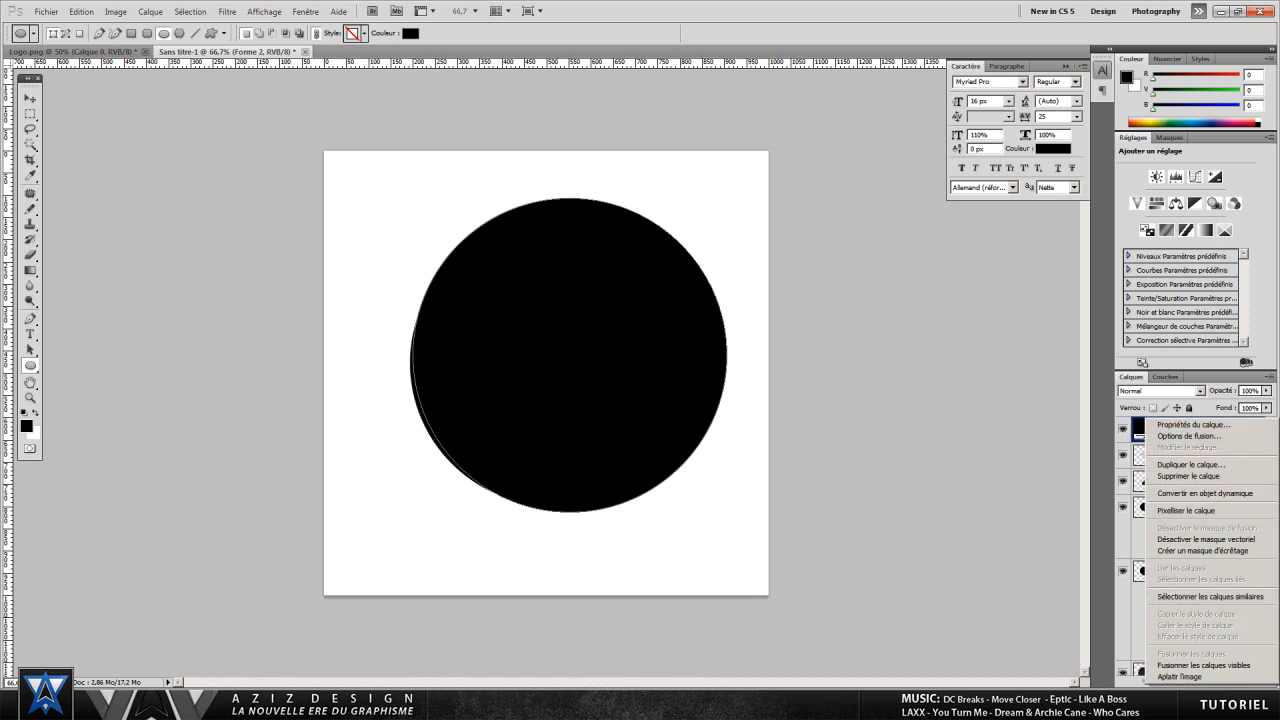
pyautogui.press('v')
pyautogui.moveTo(568, 355); pyautogui.dragTo(553, 363)
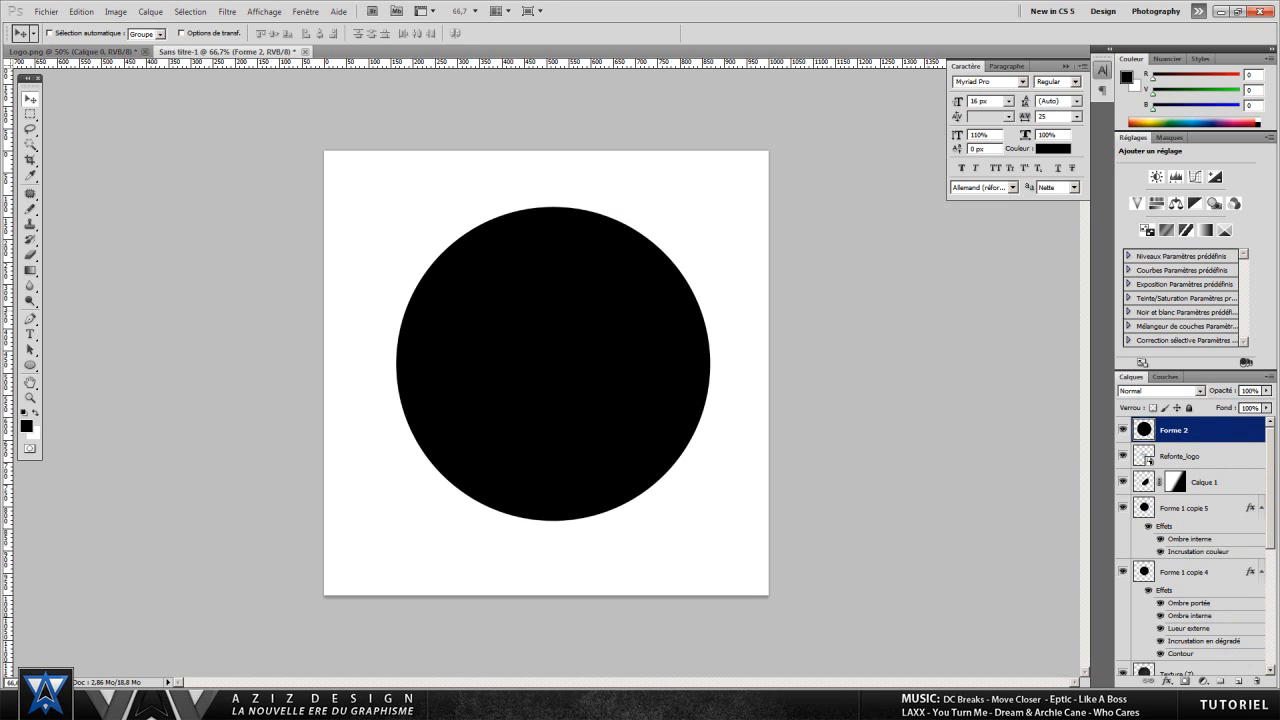
# - Duplicate Forme 2 and give the copy a white colour overlay
pyautogui.rightClick(1150, 430)
pyautogui.click(1190, 468)
pyautogui.press('Return')
pyautogui.rightClick(1150, 430)
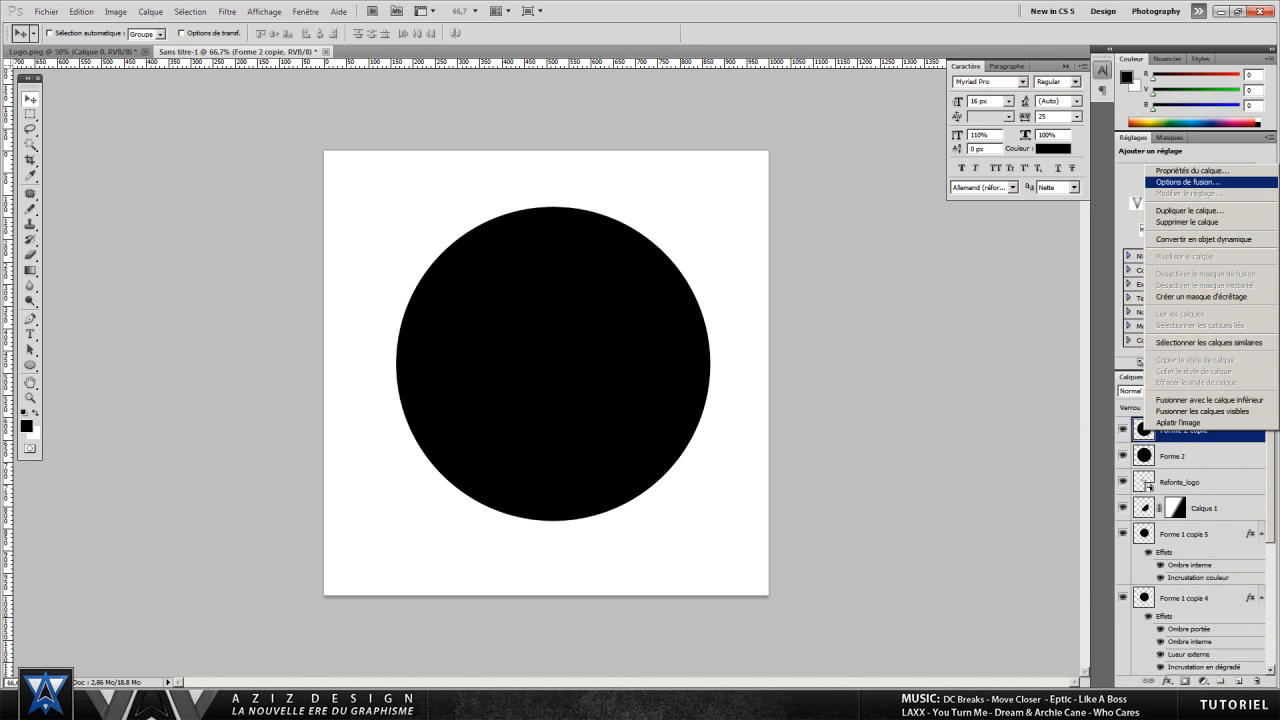
pyautogui.click(1180, 182)
pyautogui.click(765, 467)
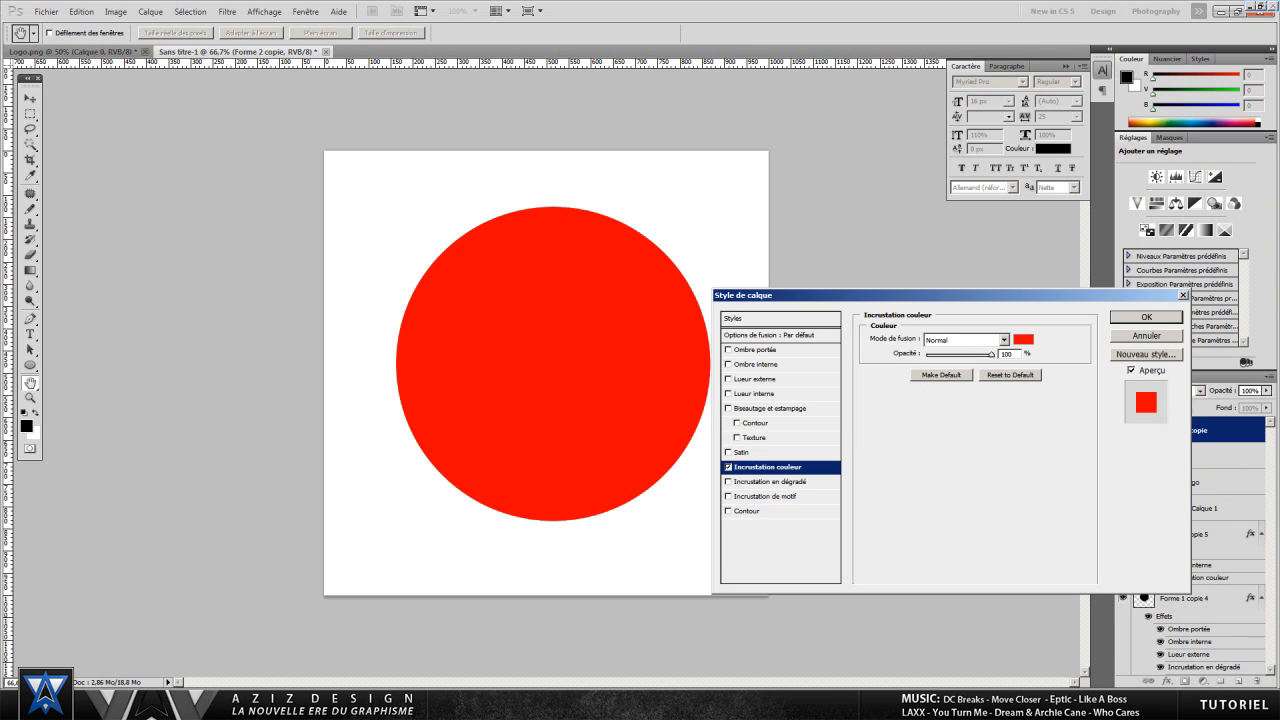
pyautogui.click(1022, 340)
pyautogui.click(763, 484)
pyautogui.click(1081, 473)
pyautogui.click(1146, 316)
# - Scale Forme 2 copie down slightly so the black circle beneath forms a thin ring
pyautogui.click(81, 11)
pyautogui.moveTo(100, 248)
pyautogui.click(290, 263)
pyautogui.moveTo(396, 207)
pyautogui.mouseDown()
pyautogui.moveTo(416, 227)
pyautogui.moveTo(398, 208)
pyautogui.mouseUp()
pyautogui.press('Return')
# - Nudge Forme 2 copie until it is centred in the black circle, leaving a ring of even thickness
pyautogui.press('Up')
pyautogui.press('Up')
pyautogui.press('Up')
pyautogui.press('Up')
pyautogui.press('Up')
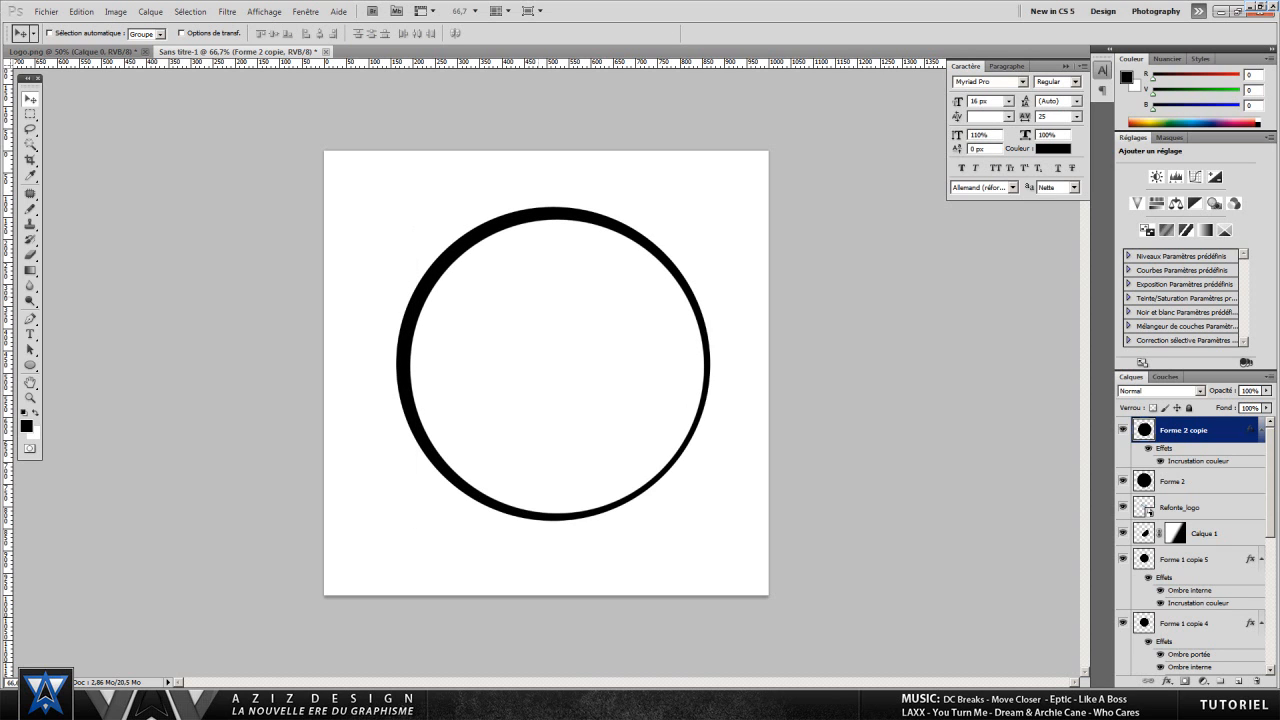
pyautogui.hotkey('shift', 'Left')
pyautogui.press('Up')
pyautogui.press('Up')
pyautogui.press('Up')
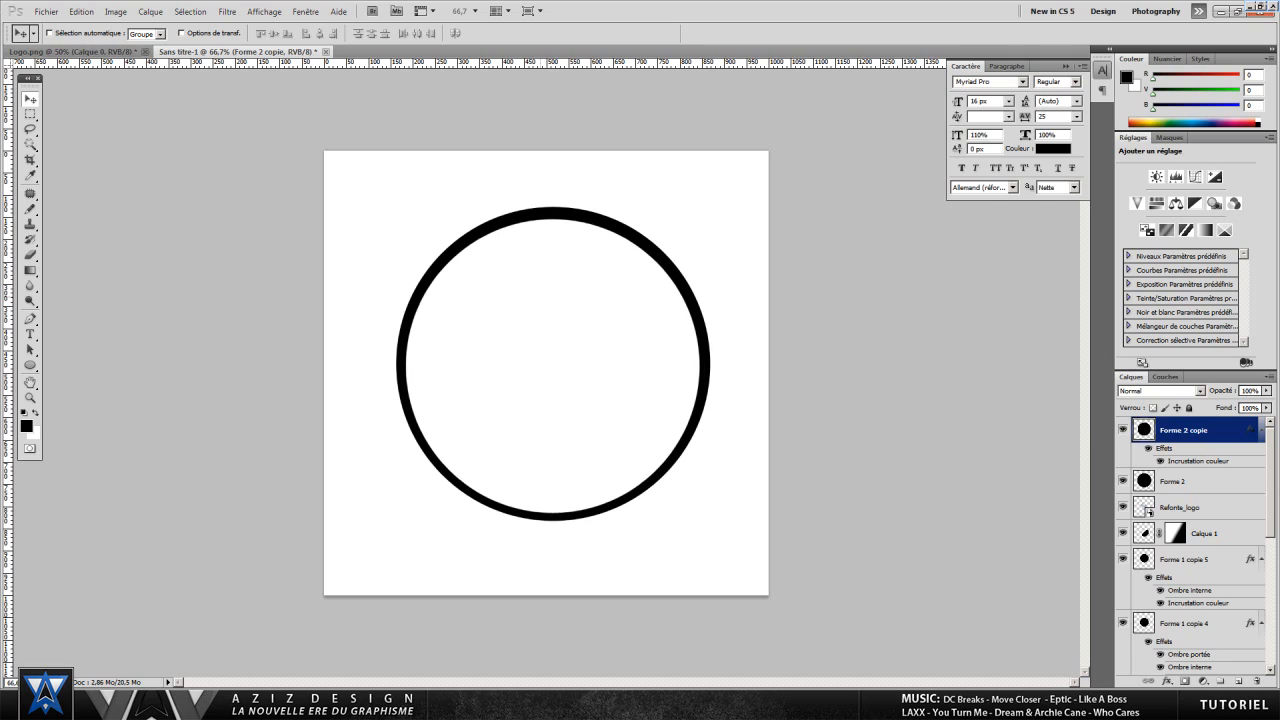
pyautogui.press('Right')
pyautogui.press('Right')
pyautogui.press('Right')
pyautogui.press('Right')
pyautogui.press('Right')
pyautogui.press('Up')
pyautogui.press('Up')
pyautogui.press('Up')
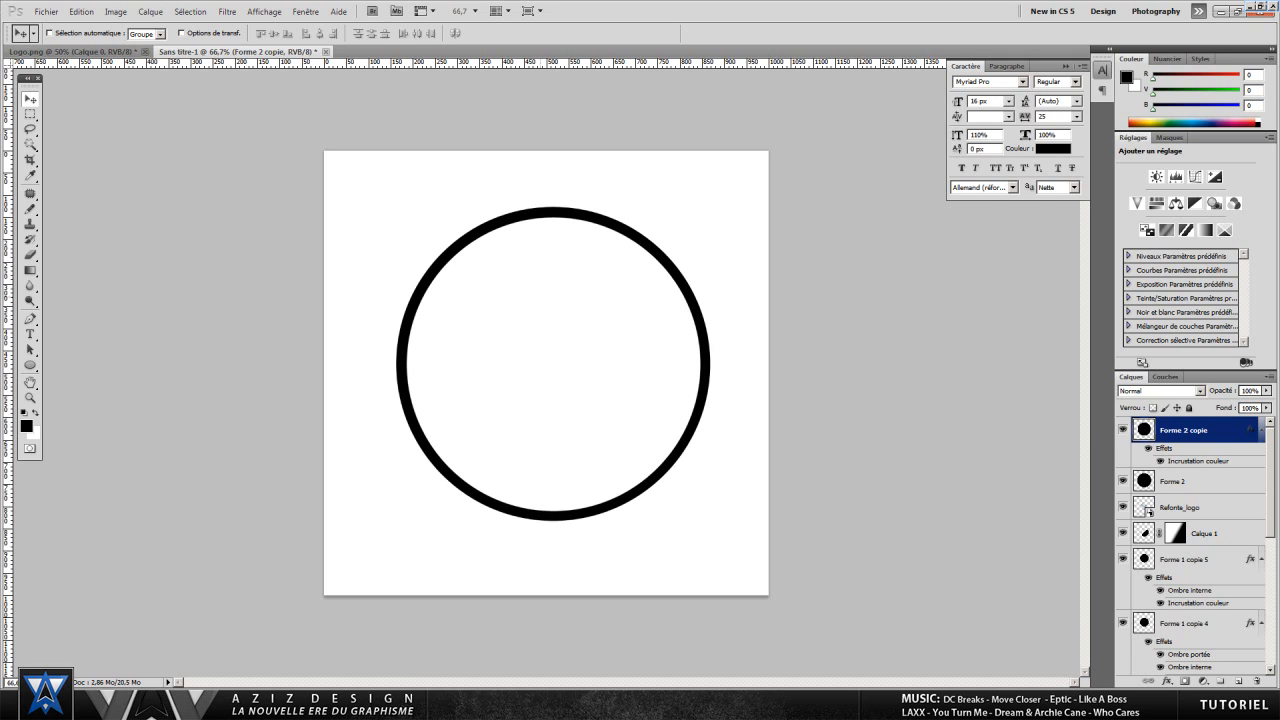
# - Erase the right half of Forme 2 using a rectangular selection from the circle's vertical centre line, and deselect
pyautogui.press('m')
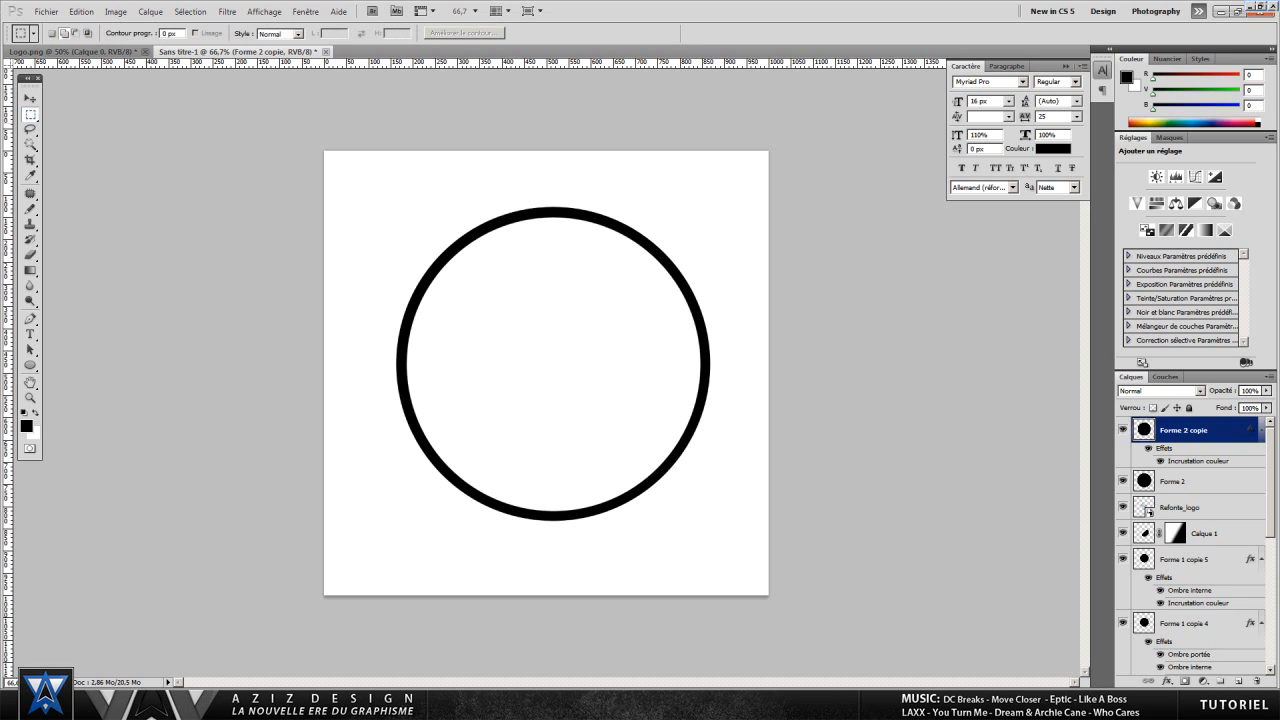
pyautogui.moveTo(768, 549); pyautogui.dragTo(552, 163)
pyautogui.hotkey('alt', 'BackSpace')
pyautogui.rightClick(602, 231)
pyautogui.click(620, 238)
pyautogui.hotkey('ctrl', 'z')
pyautogui.hotkey('alt', '[')
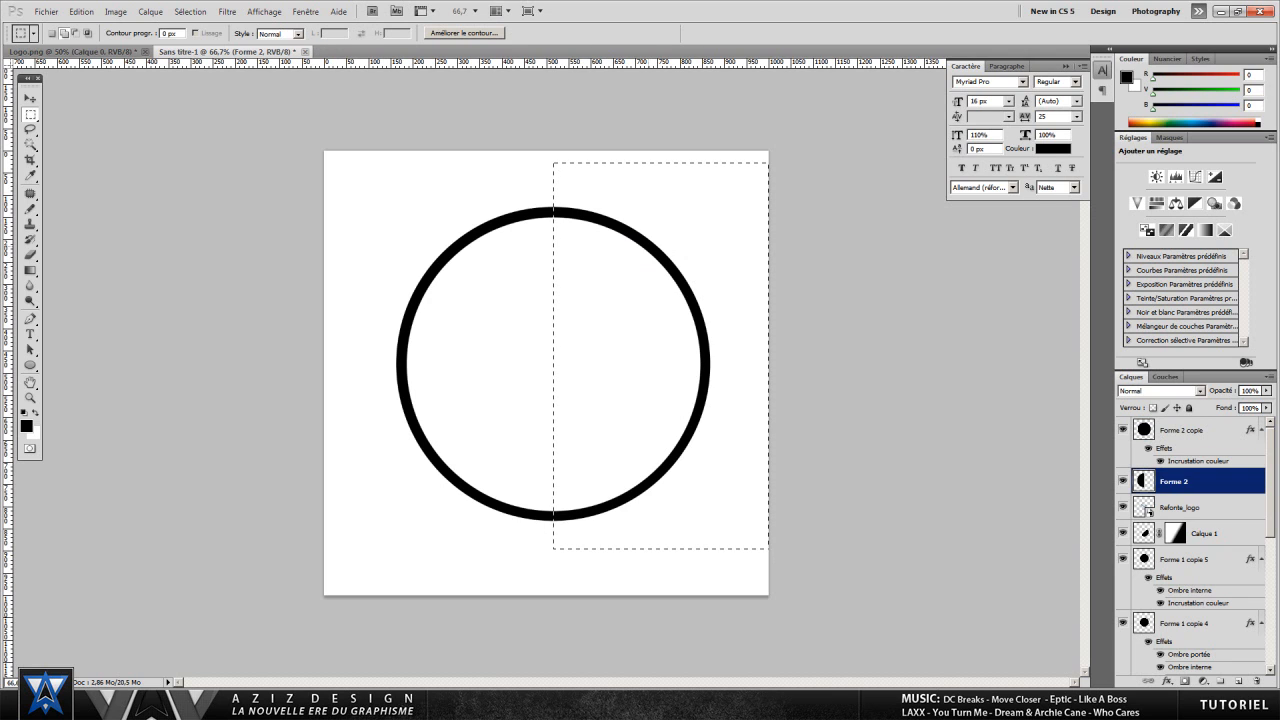
pyautogui.press('Delete')
pyautogui.rightClick(622, 242)
pyautogui.click(609, 239)
pyautogui.rightClick(608, 239)
pyautogui.click(654, 246)
# - Erase the lower half of Forme 2 with a rectangular selection, leaving an upper-left quarter arc, and deselect
pyautogui.moveTo(399, 437); pyautogui.dragTo(324, 370)
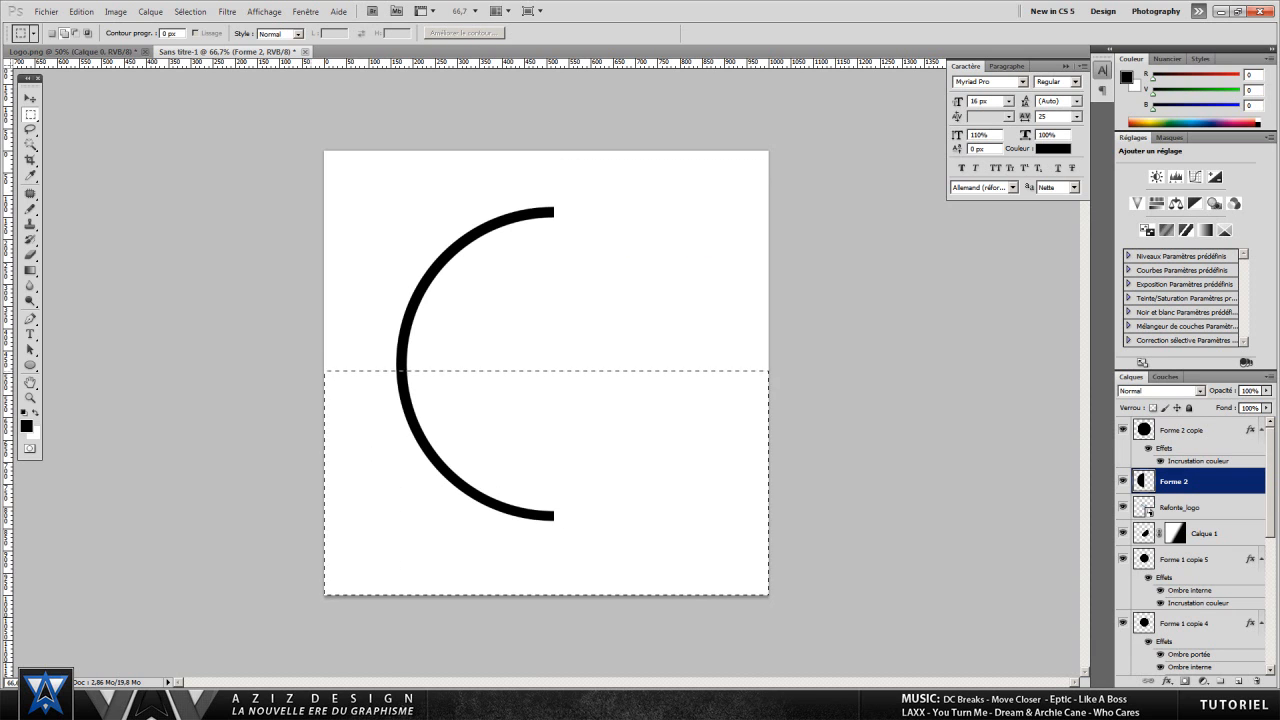
pyautogui.press('Delete')
pyautogui.rightClick(622, 309)
pyautogui.click(652, 313)
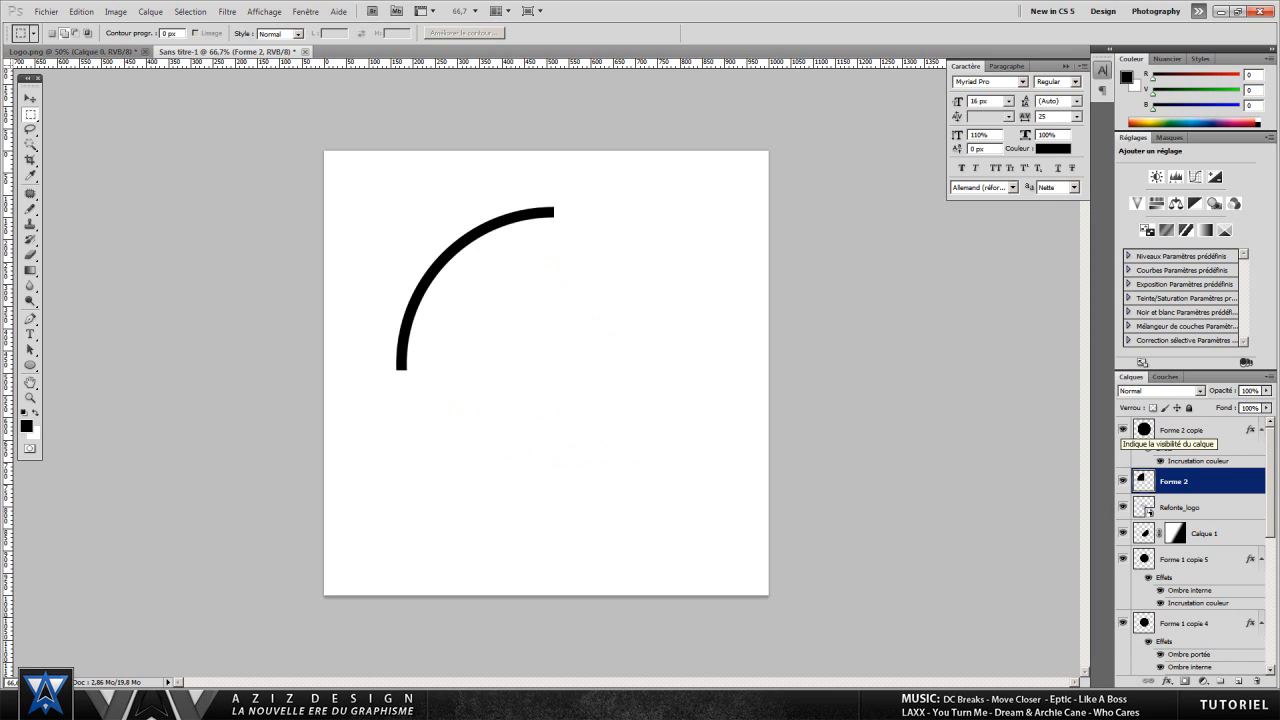
# - Cut the Forme 2 copie circle out of Forme 2 to leave only a thin arc, hide Forme 2 copie, and deselect
pyautogui.click(1175, 430)
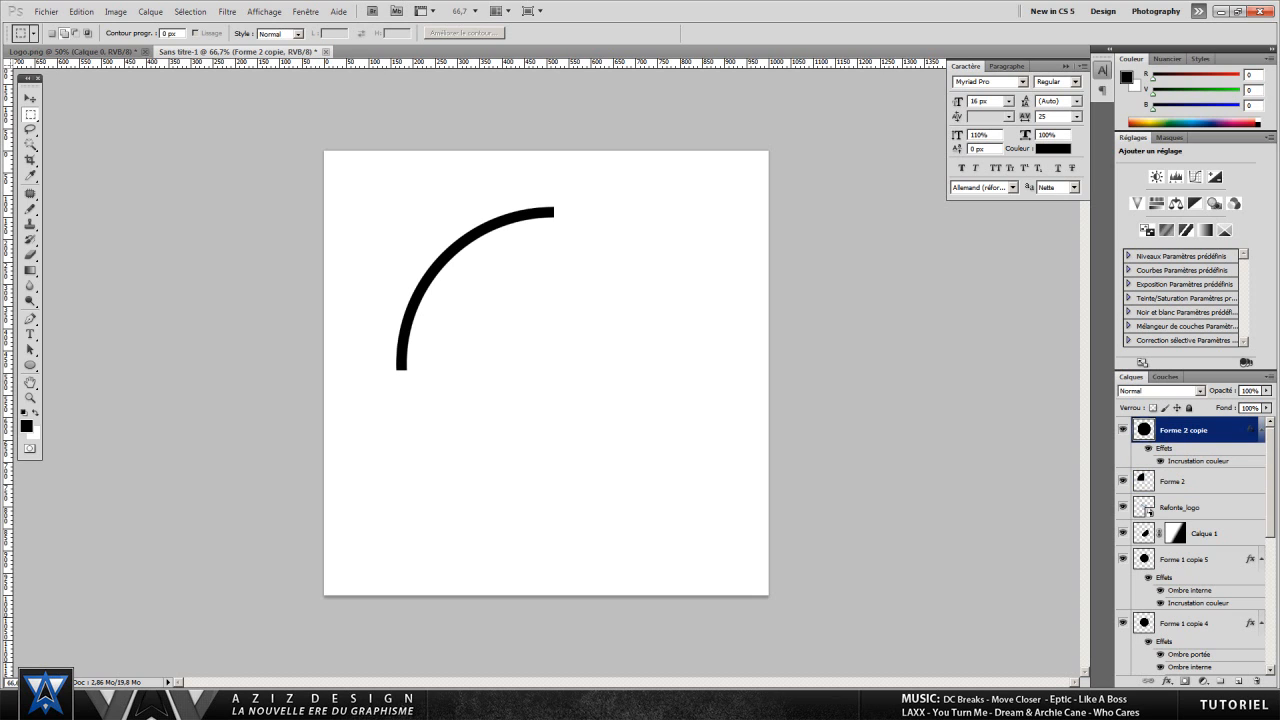
pyautogui.keyDown('ctrl'); pyautogui.click(1143, 430); pyautogui.keyUp('ctrl')
pyautogui.click(1123, 430)
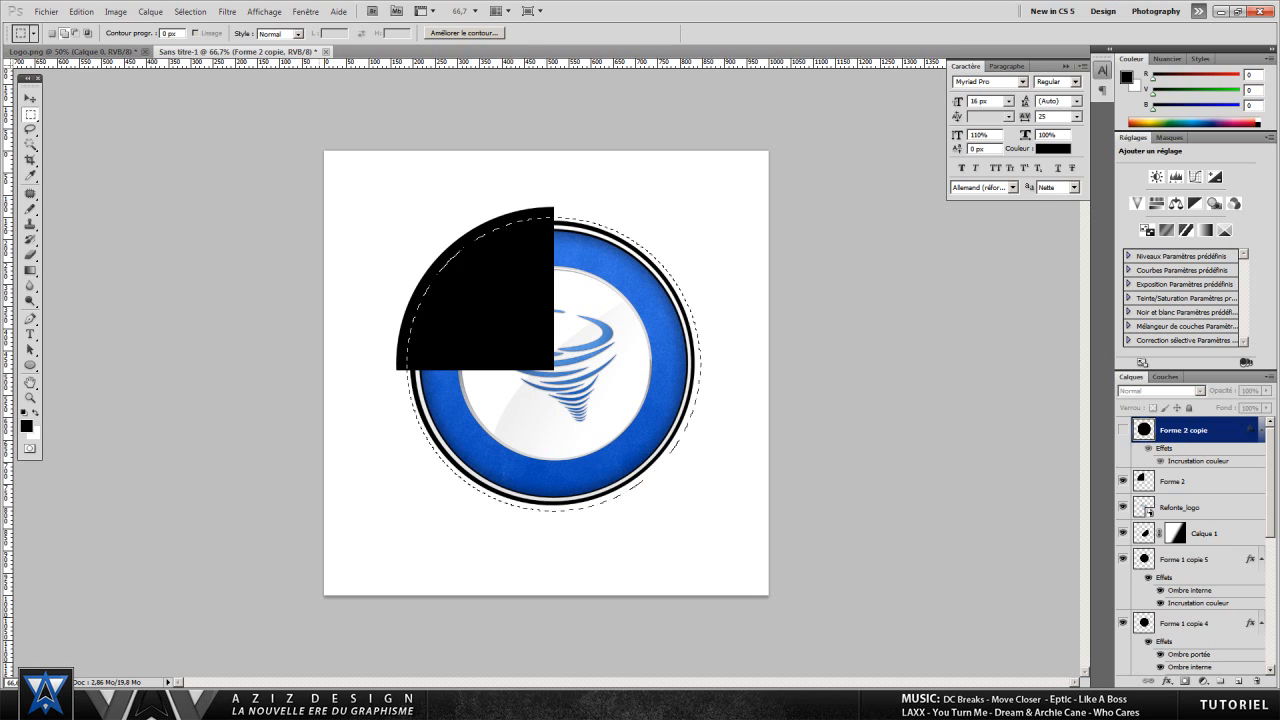
pyautogui.click(1200, 481)
pyautogui.press('Delete')
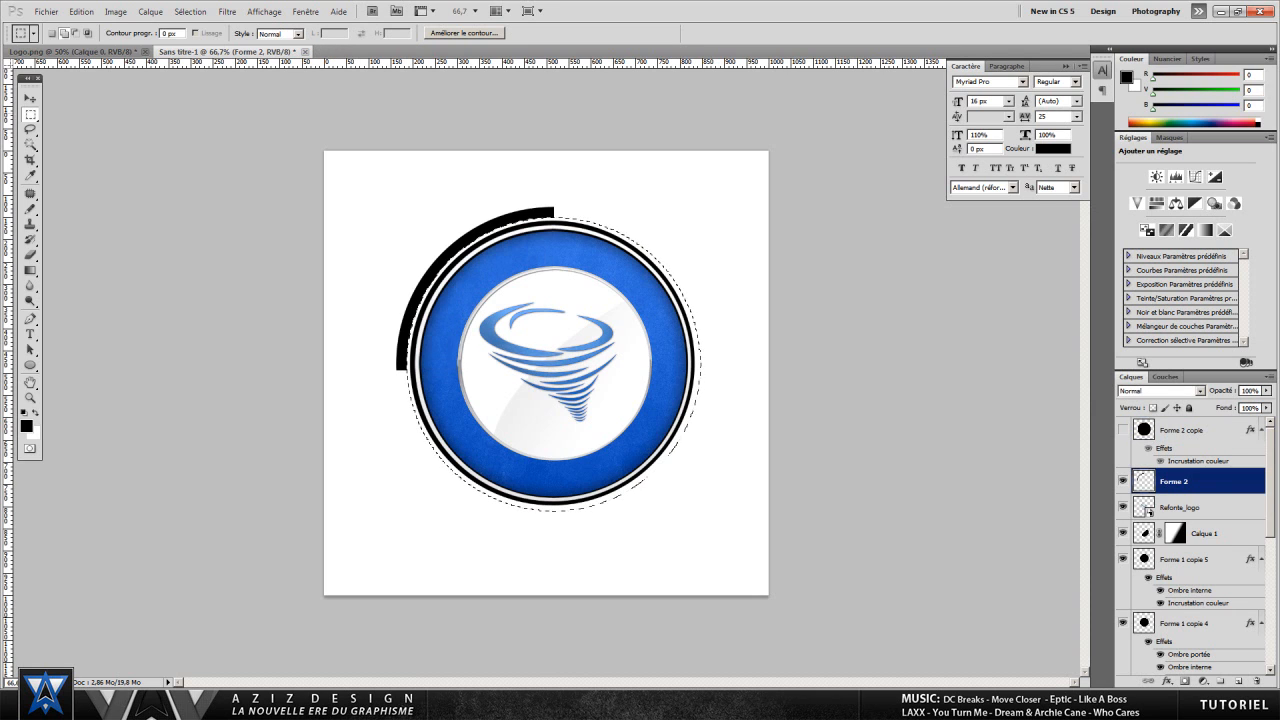
pyautogui.hotkey('ctrl', 'd')
# - Nudge the Forme 2 arc slightly left and up to leave an even gap around the badge's thin black ring
pyautogui.press('v')
pyautogui.hotkey('shift', 'Left')
pyautogui.press('Left')
pyautogui.press('Left')
pyautogui.press('Up')
pyautogui.press('Down')
pyautogui.press('Up')
pyautogui.press('Right')
pyautogui.press('Right')
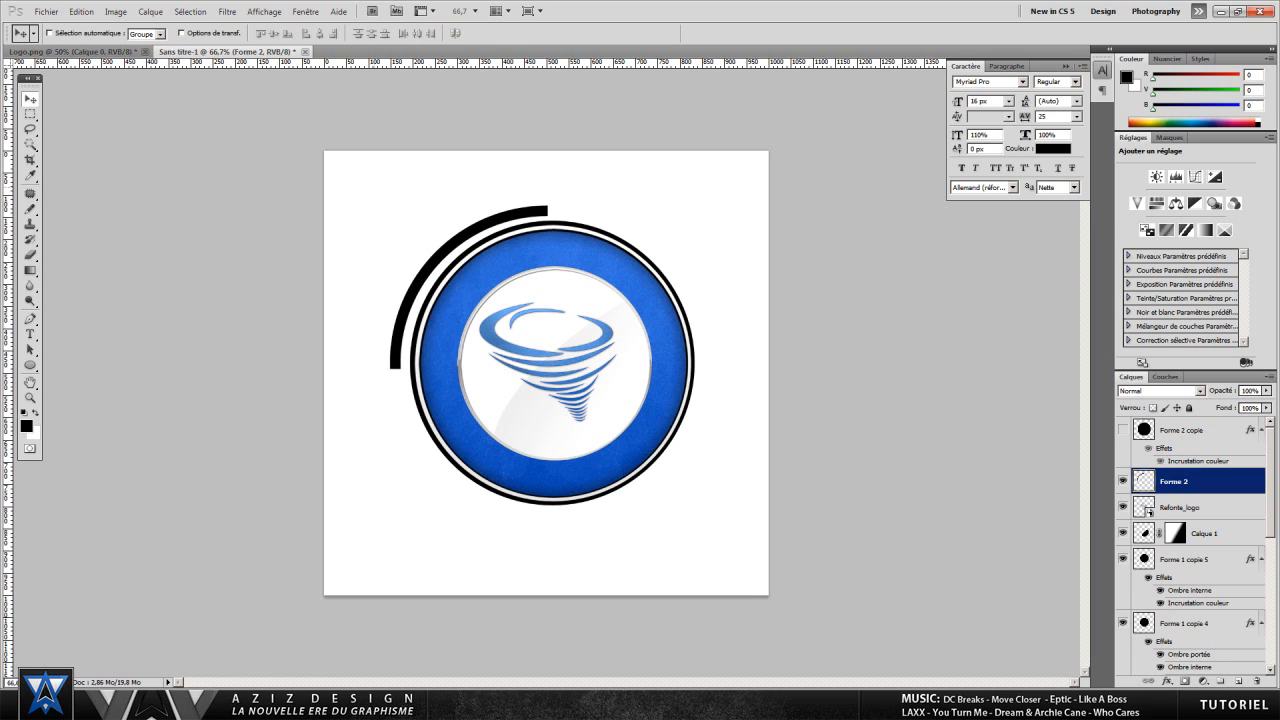
pyautogui.press('Right')
pyautogui.press('Right')
pyautogui.press('Right')
pyautogui.press('Right')
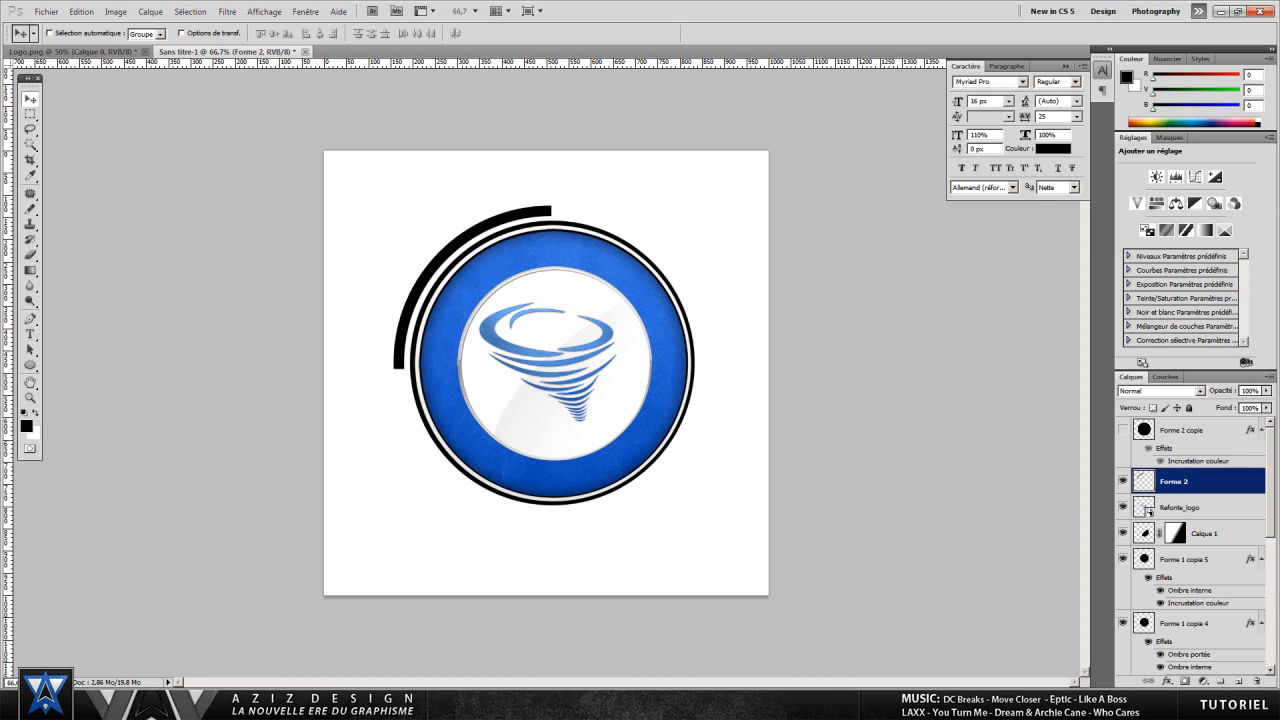
pyautogui.rightClick(1200, 481)
pyautogui.click(1200, 258)
pyautogui.press('Return')
pyautogui.click(81, 11)
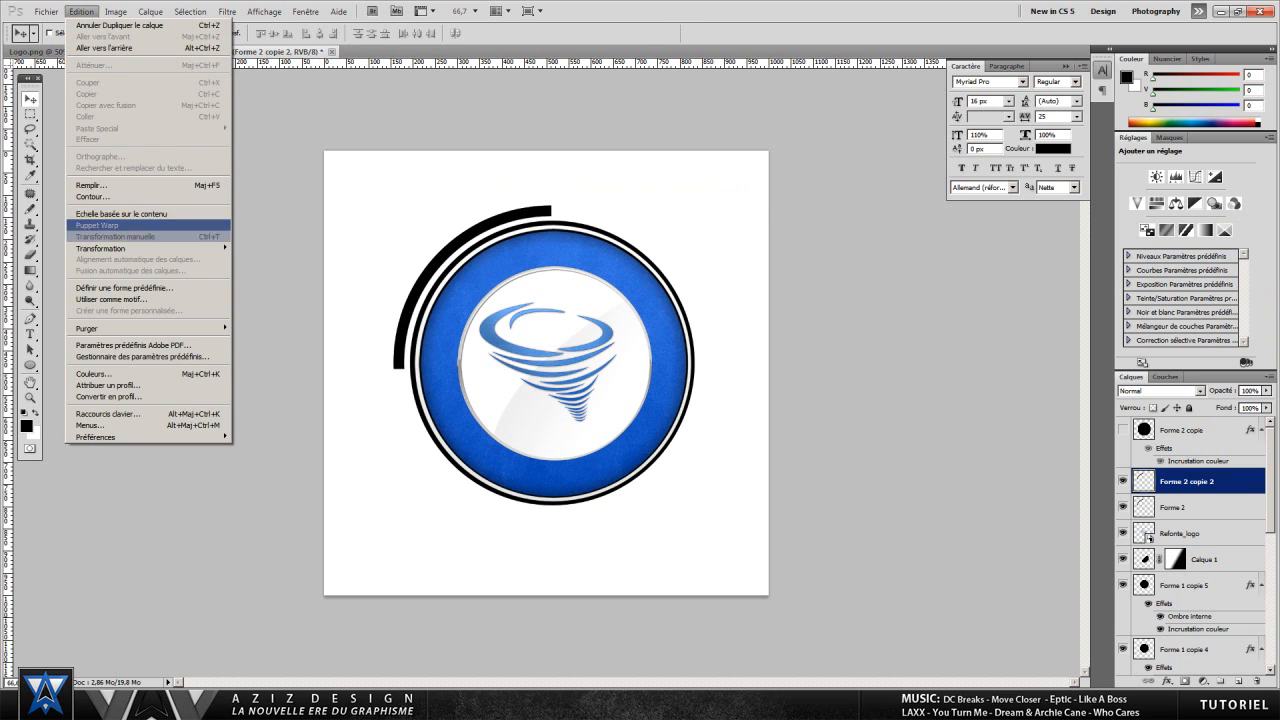
pyautogui.moveTo(150, 248)
pyautogui.click(290, 340)
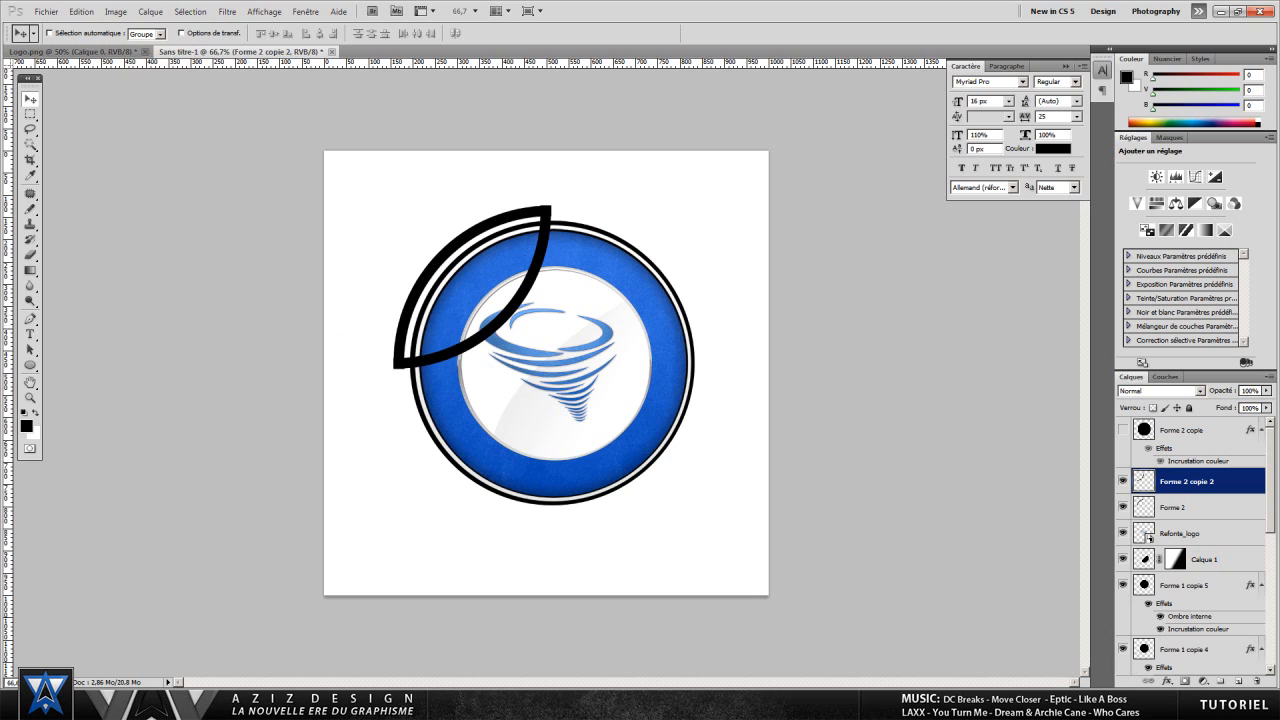
pyautogui.moveTo(501, 315); pyautogui.dragTo(658, 468)
pyautogui.hotkey('ctrl', 'z')
pyautogui.click(81, 11)
pyautogui.moveTo(150, 241)
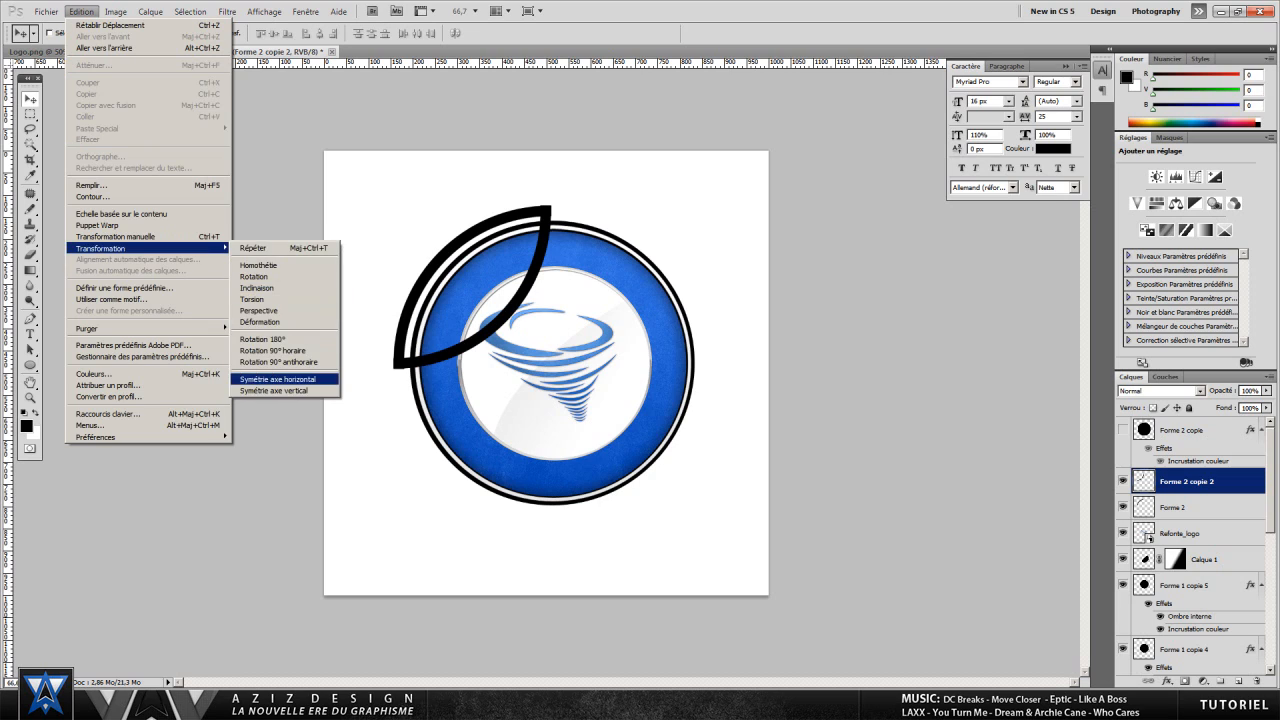
pyautogui.click(290, 377)
pyautogui.hotkey('shift', 'Right')
pyautogui.hotkey('shift', 'Right')
pyautogui.hotkey('shift', 'Right')
pyautogui.hotkey('shift', 'Right')
pyautogui.hotkey('shift', 'Right')
pyautogui.hotkey('shift', 'Right')
pyautogui.hotkey('shift', 'Right')
pyautogui.hotkey('shift', 'Right')
pyautogui.hotkey('shift', 'Right')
pyautogui.hotkey('shift', 'Right')
pyautogui.hotkey('shift', 'Right')
pyautogui.hotkey('shift', 'Right')
pyautogui.hotkey('shift', 'Right')
pyautogui.hotkey('shift', 'Right')
pyautogui.hotkey('shift', 'Right')
pyautogui.hotkey('shift', 'Right')
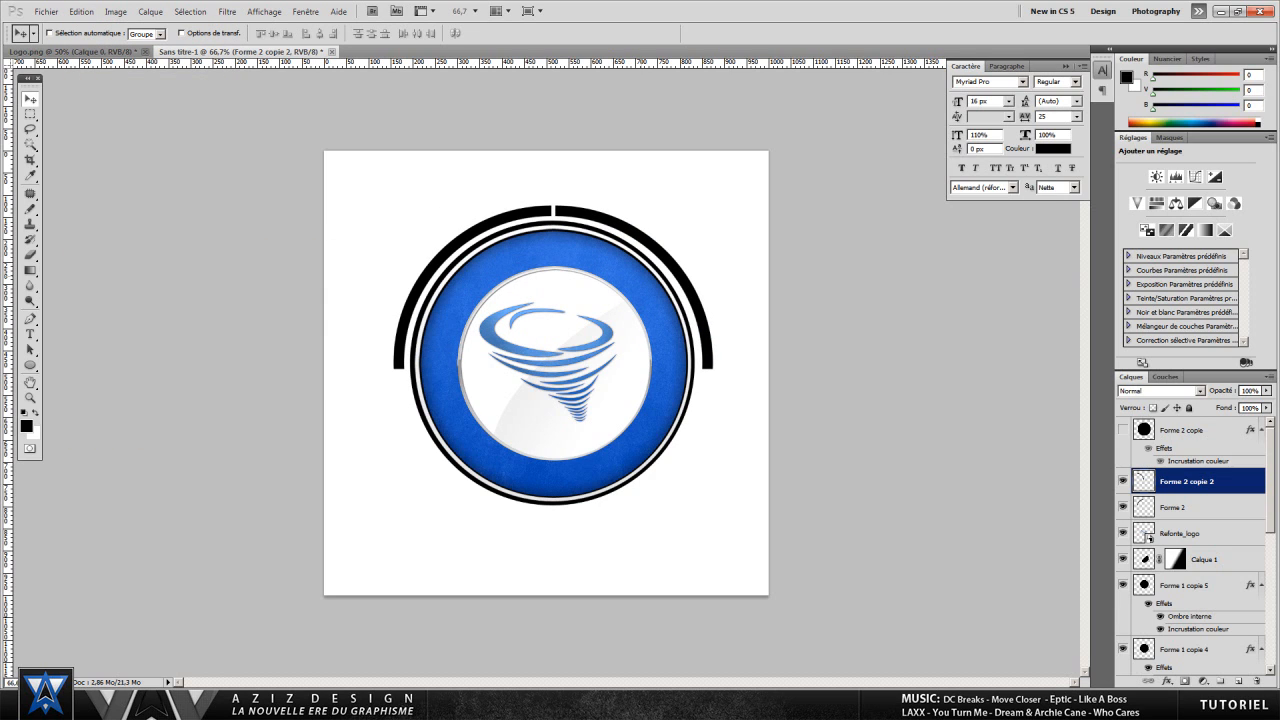
pyautogui.hotkey('ctrl', 'z')
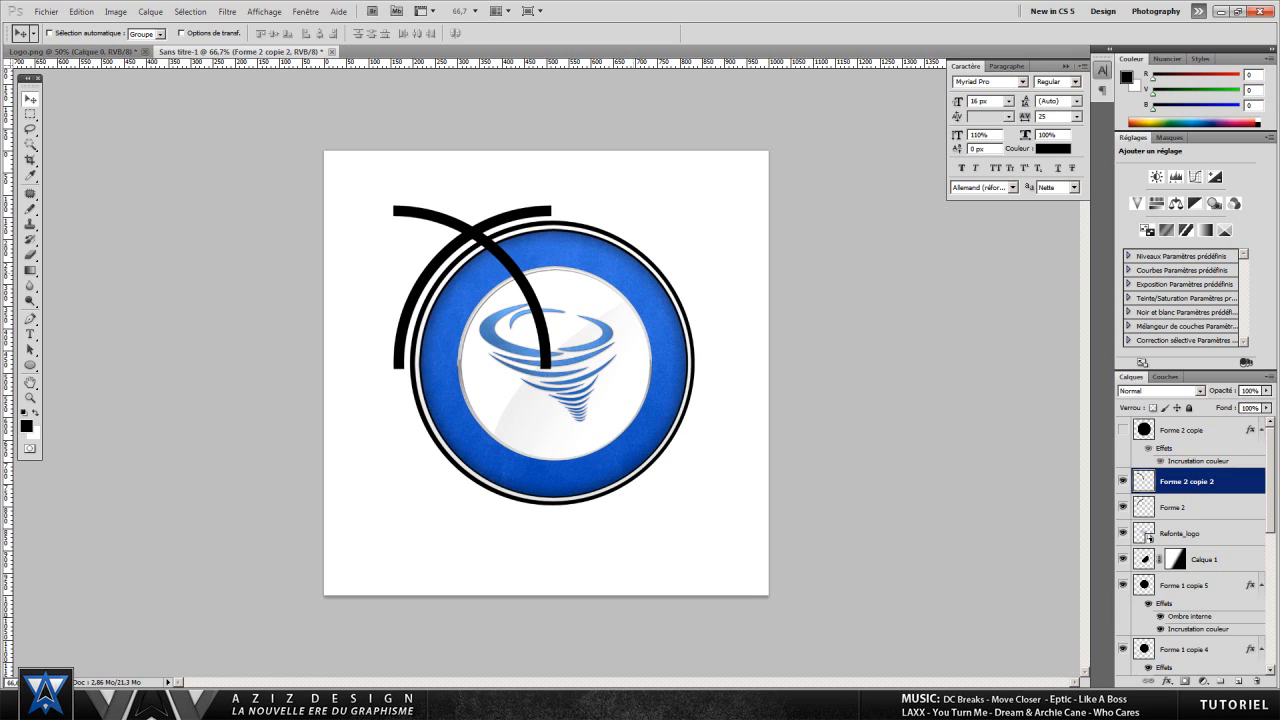
pyautogui.press('Delete')
# - Trim a small piece off both ends of the Forme 2 arc with rectangular selections, and deselect
pyautogui.press('m')
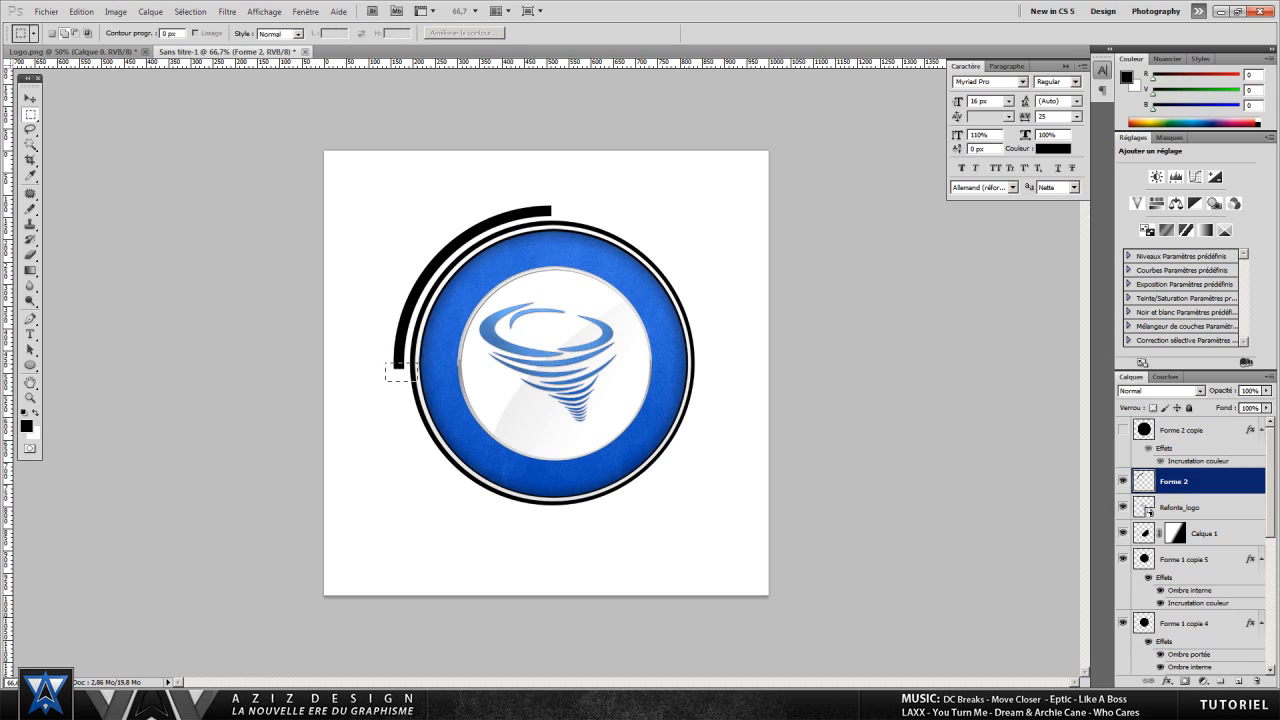
pyautogui.press('Delete')
pyautogui.rightClick(430, 352)
pyautogui.click(466, 360)
pyautogui.moveTo(595, 256); pyautogui.dragTo(564, 207)
pyautogui.press('Delete')
pyautogui.rightClick(572, 208)
pyautogui.click(595, 214)
# - Duplicate the Forme 2 layer and flip the copy horizontally
pyautogui.rightClick(1200, 474)
pyautogui.click(1200, 248)
pyautogui.press('Return')
pyautogui.click(81, 11)
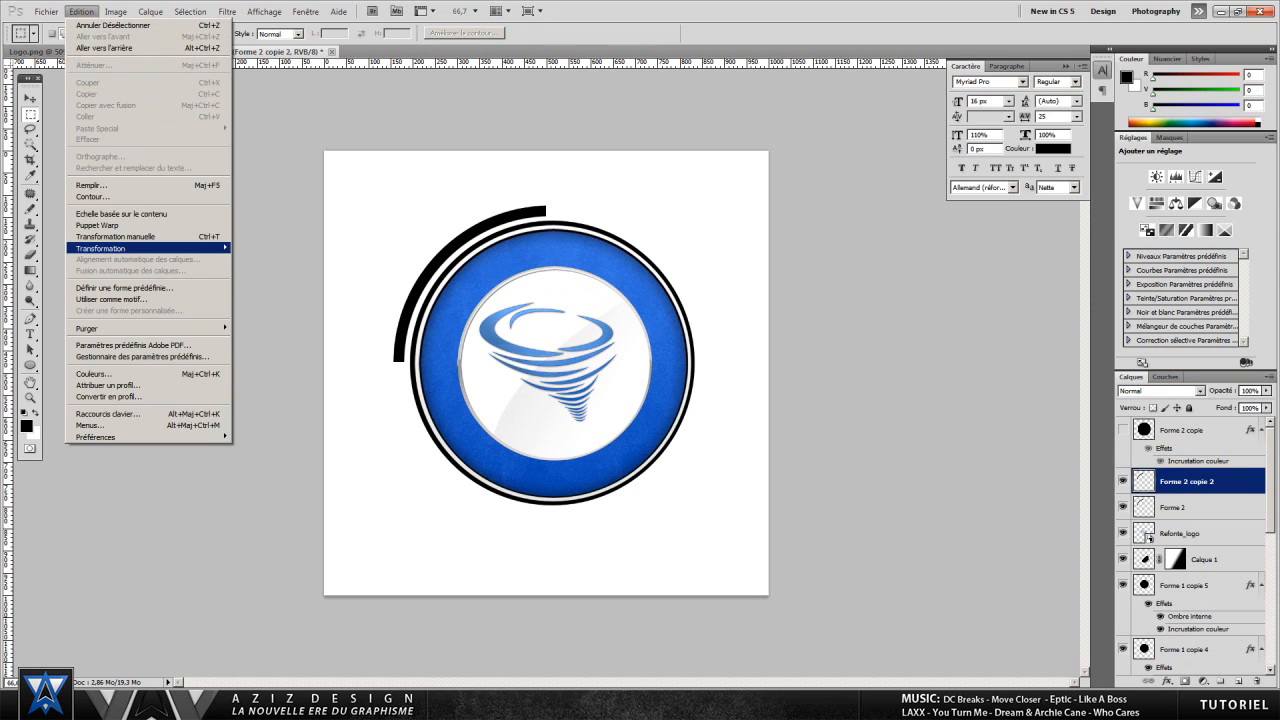
pyautogui.moveTo(110, 248)
pyautogui.click(279, 379)
pyautogui.press('v')
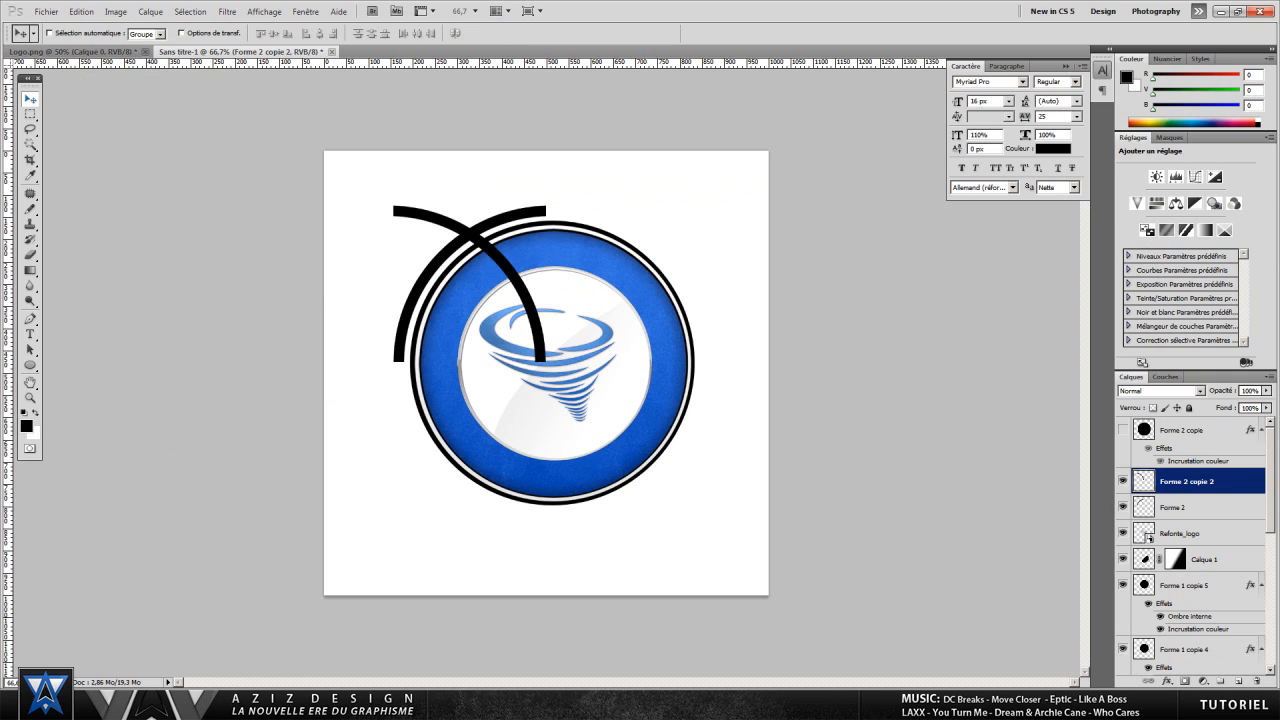
# - Move the flipped arc to the badge's upper right so it mirrors the upper-left arc, leaving a small gap between them
pyautogui.moveTo(510, 270); pyautogui.dragTo(678, 270)
pyautogui.press('Right')
pyautogui.press('Right')
pyautogui.press('Left')
pyautogui.press('Left')
pyautogui.press('Left')
pyautogui.press('Left')
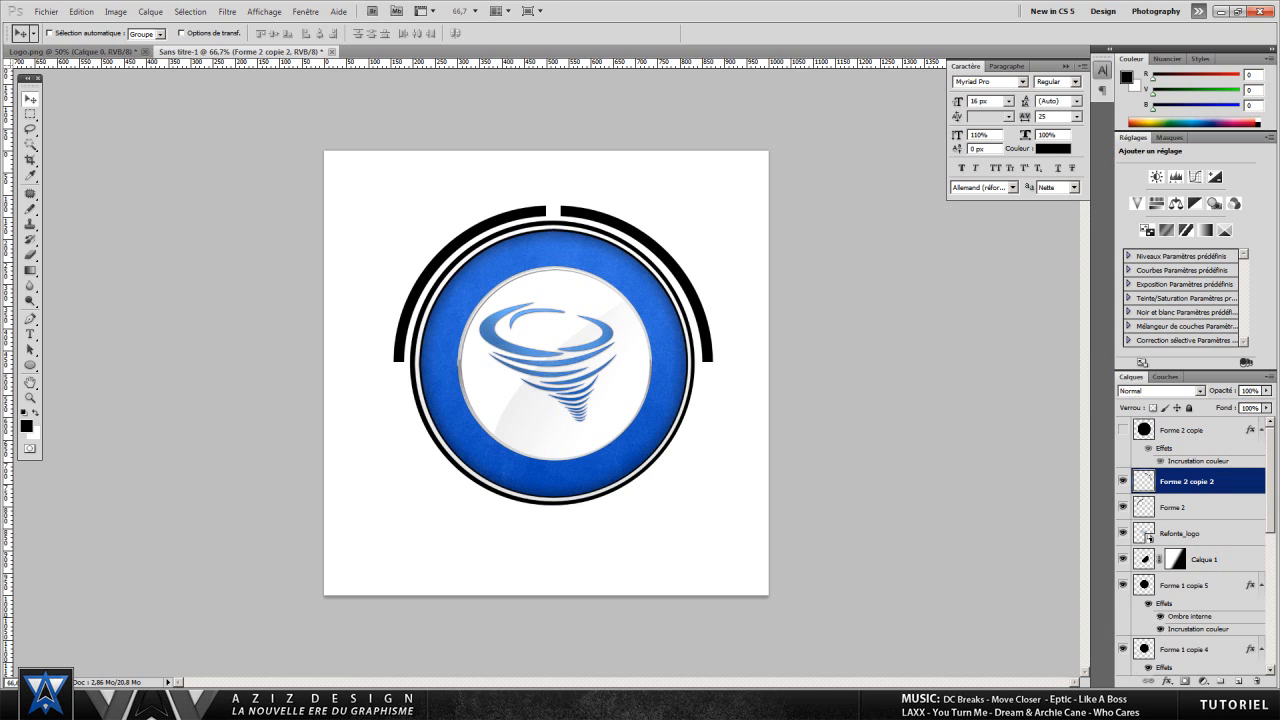
# - Duplicate the two upper arcs, Forme 2 and Forme 2 copie 2, together and flip the copies vertically
pyautogui.keyDown('ctrl'); pyautogui.click(1172, 507); pyautogui.keyUp('ctrl')
pyautogui.rightClick(1190, 482)
pyautogui.click(1190, 258)
pyautogui.press('Return')
pyautogui.click(81, 11)
pyautogui.moveTo(150, 247)
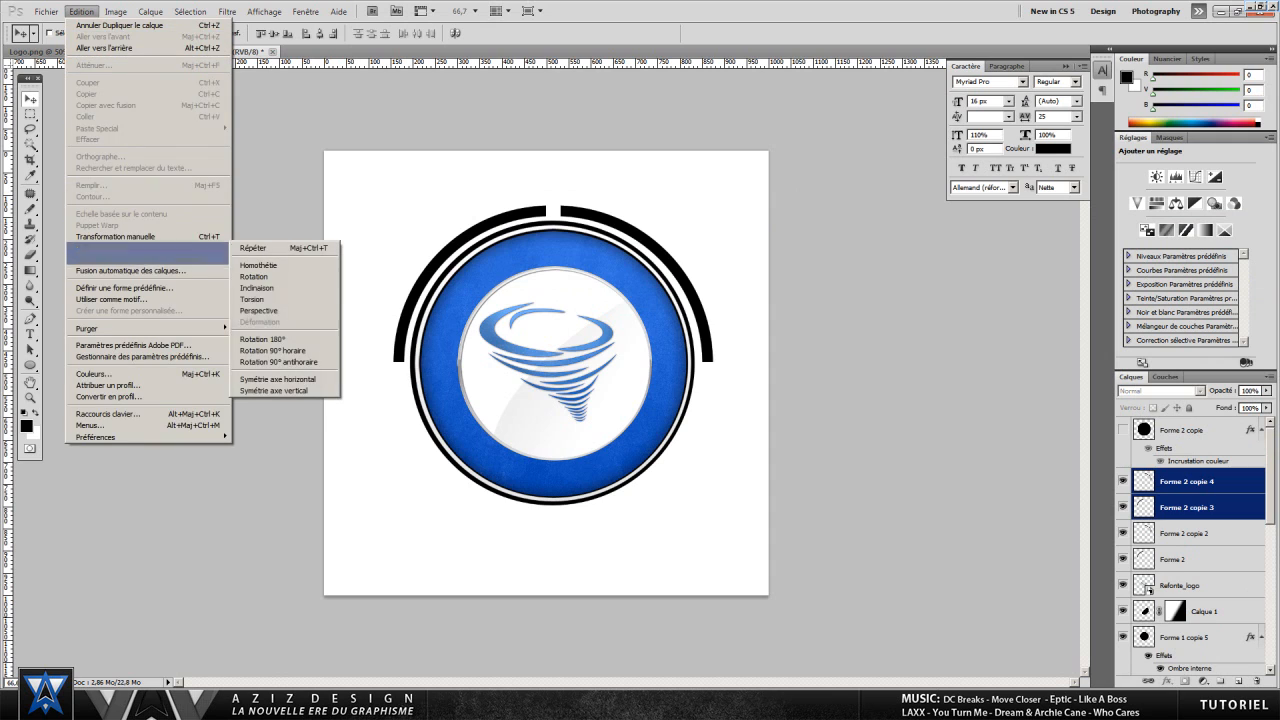
pyautogui.click(275, 379)
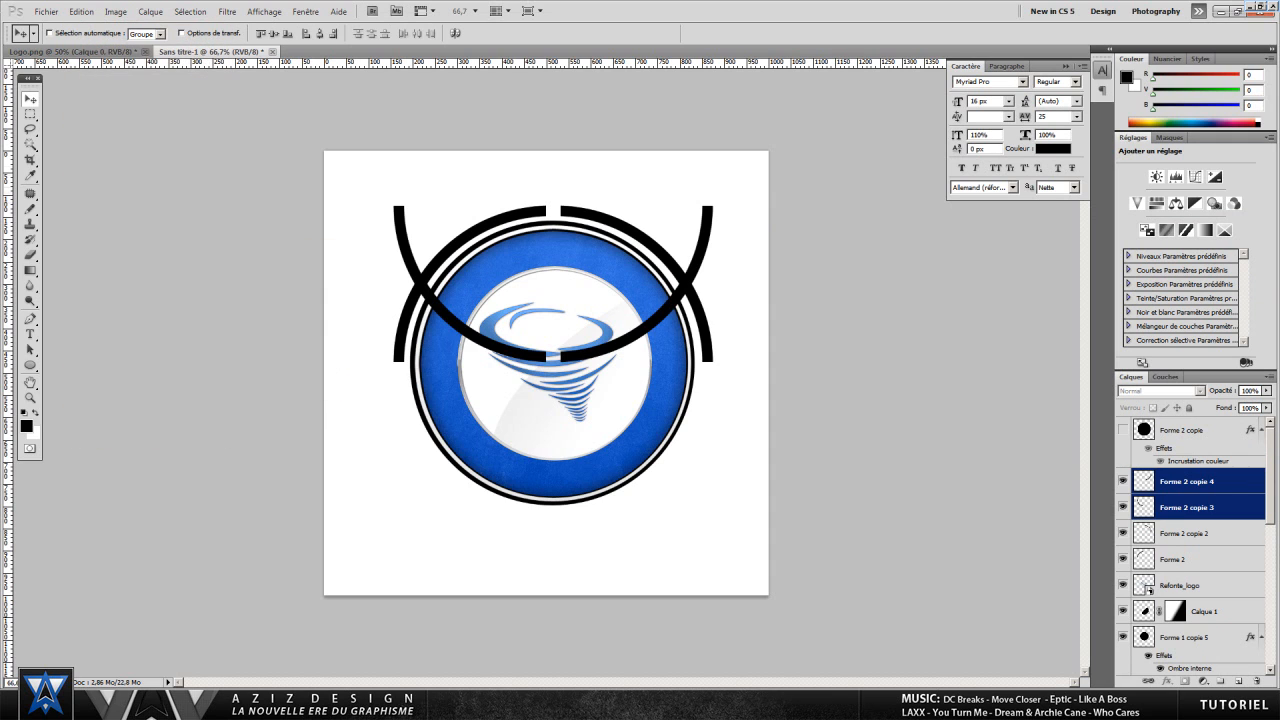
# - Move the two flipped arcs down around the badge's lower half to complete a four-segment outer ring
pyautogui.hotkey('shift', 'Down')
pyautogui.hotkey('shift', 'Down')
pyautogui.hotkey('shift', 'Down')
pyautogui.hotkey('shift', 'Down')
pyautogui.hotkey('shift', 'Down')
pyautogui.hotkey('shift', 'Down')
pyautogui.hotkey('shift', 'Down')
pyautogui.hotkey('shift', 'Down')
pyautogui.hotkey('shift', 'Down')
pyautogui.hotkey('shift', 'Down')
pyautogui.hotkey('shift', 'Down')
pyautogui.hotkey('shift', 'Down')
pyautogui.hotkey('shift', 'Down')
pyautogui.hotkey('shift', 'Down')
pyautogui.hotkey('shift', 'Down')
pyautogui.hotkey('shift', 'Down')
pyautogui.hotkey('shift', 'Down')
pyautogui.hotkey('shift', 'Down')
pyautogui.hotkey('shift', 'Down')
pyautogui.hotkey('shift', 'Down')
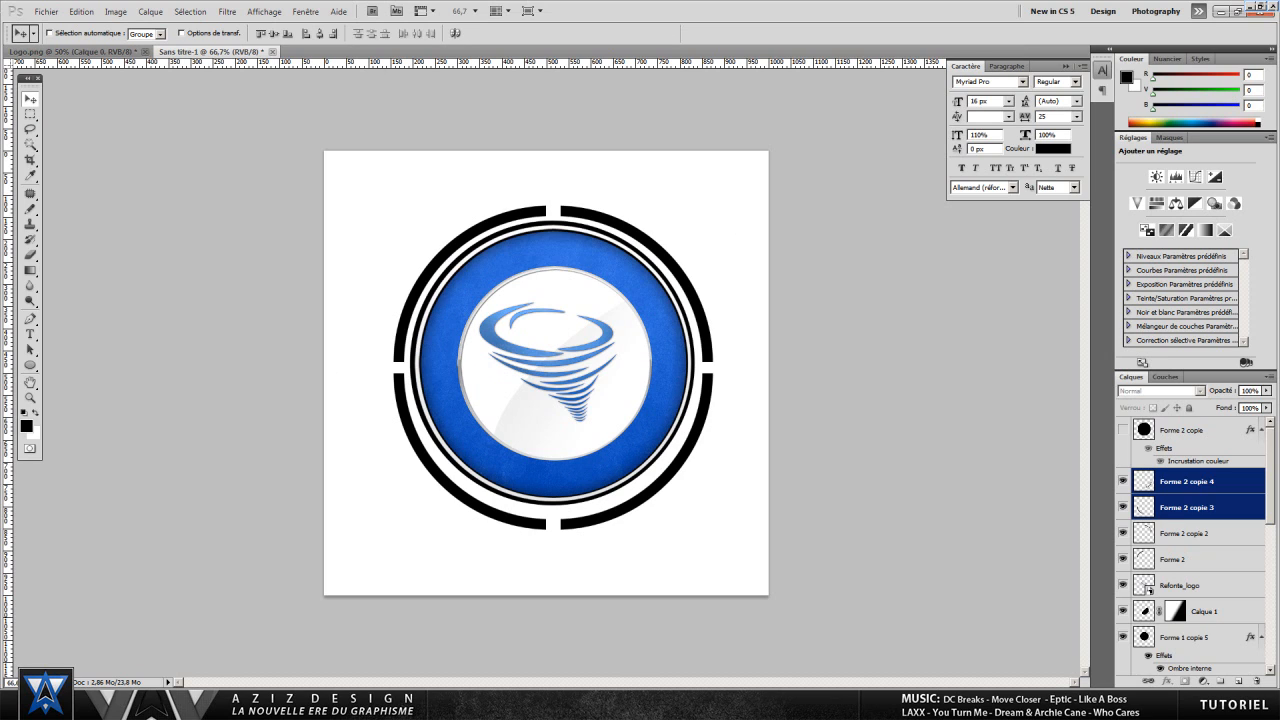
# - Scale all four arc layers together to 97% so the segmented ring sits closer to the badge
pyautogui.keyDown('ctrl'); pyautogui.click(1198, 533); pyautogui.keyUp('ctrl')
pyautogui.keyDown('ctrl'); pyautogui.click(1198, 559); pyautogui.keyUp('ctrl')
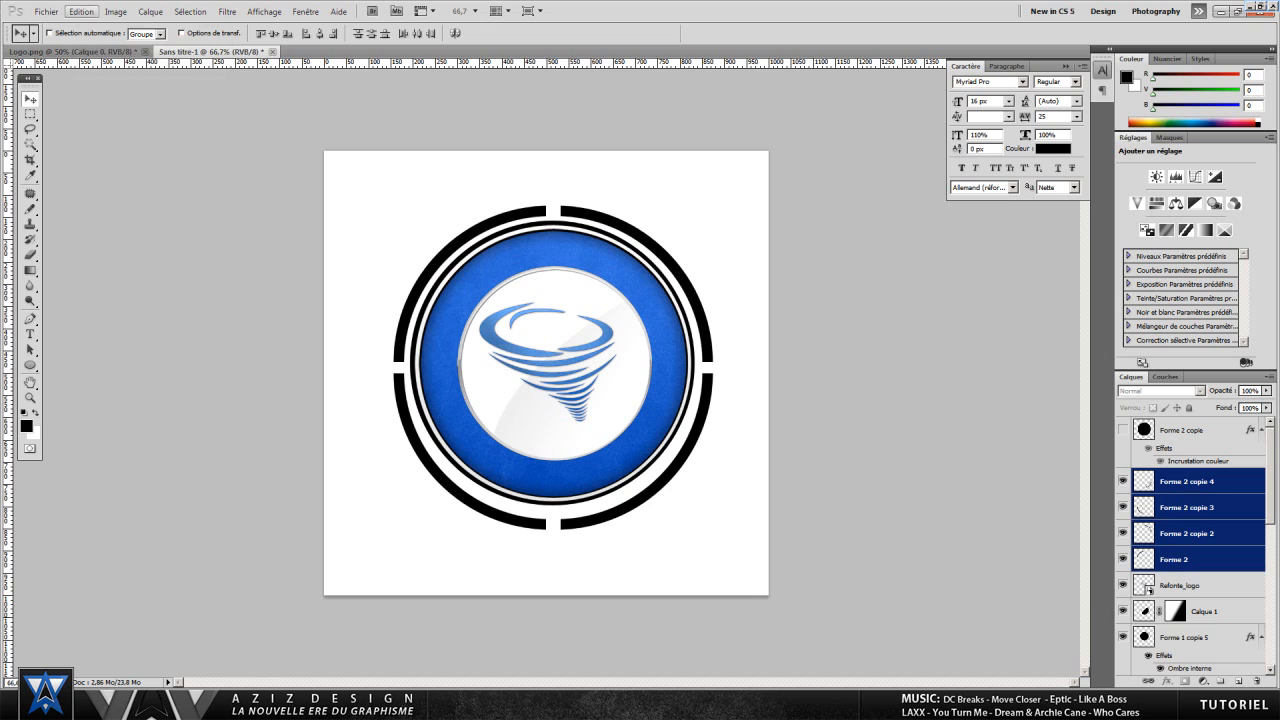
pyautogui.click(81, 11)
pyautogui.moveTo(150, 248)
pyautogui.click(280, 266)
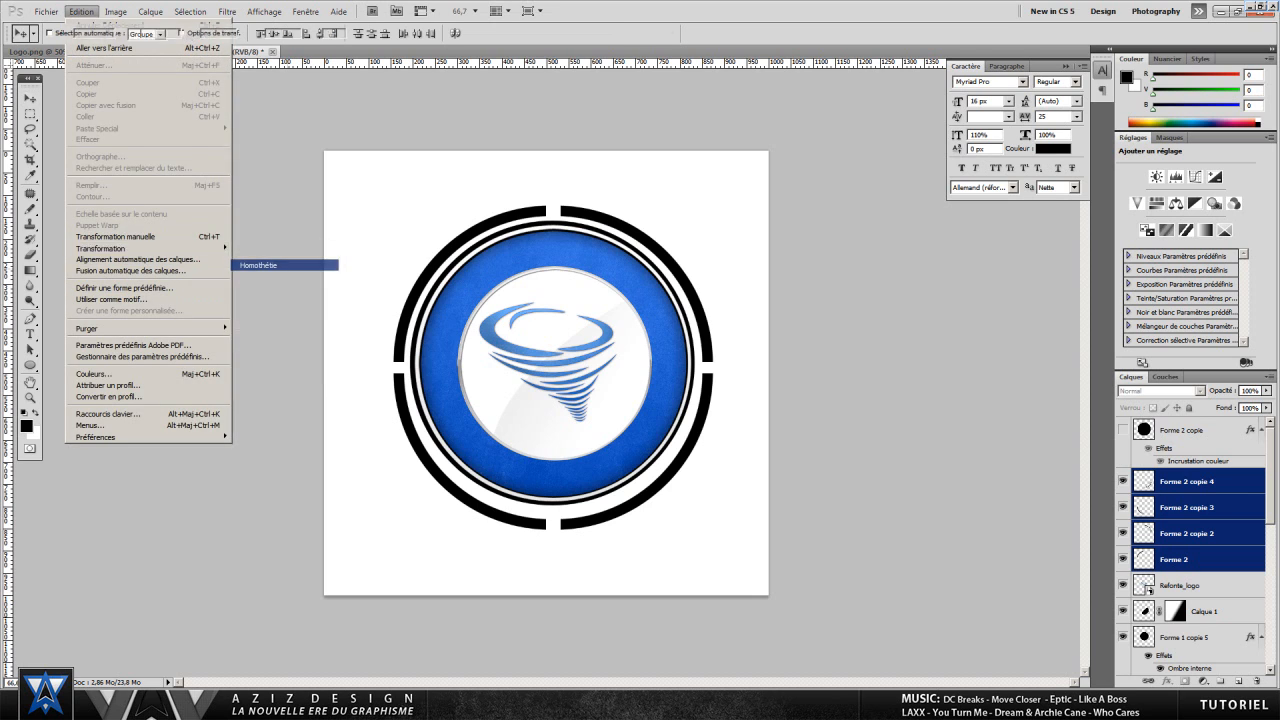
pyautogui.moveTo(713, 530); pyautogui.dragTo(703, 519)
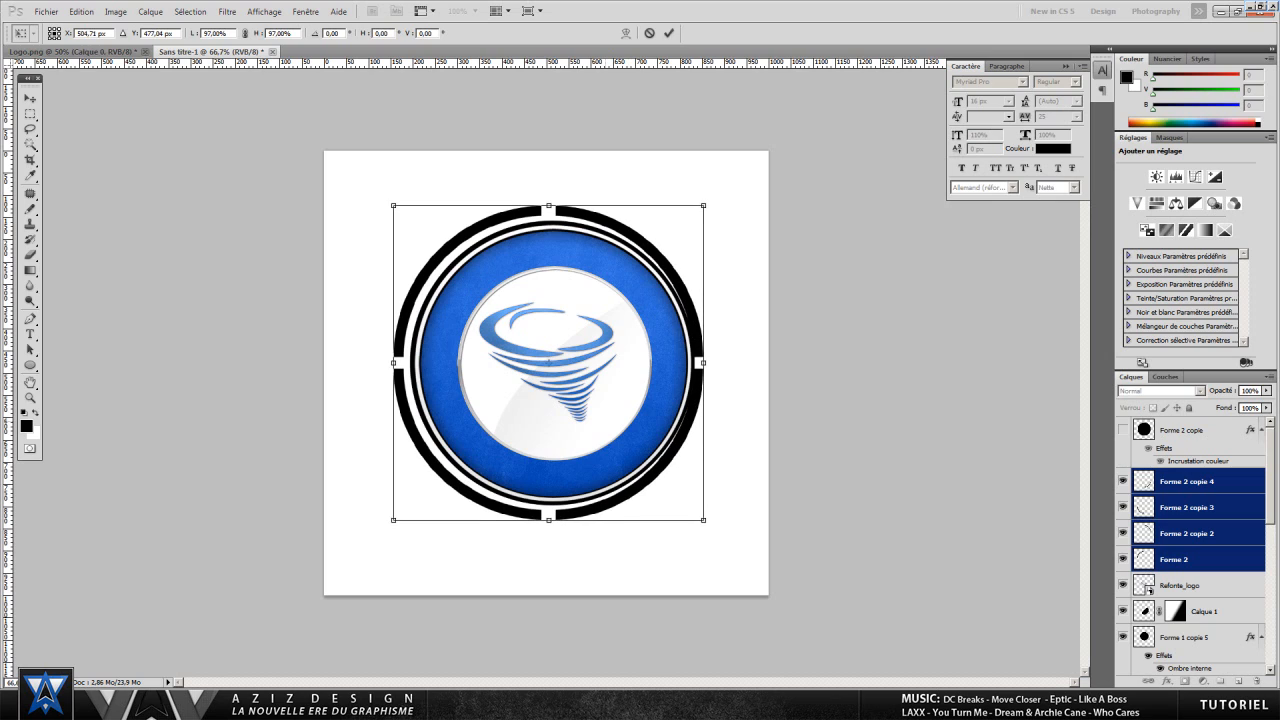
pyautogui.press('Return')
# - Nudge the four arcs right until the segmented ring is centred around the badge
pyautogui.press('Right')
pyautogui.press('Right')
pyautogui.press('Right')
pyautogui.press('Right')
pyautogui.press('Right')
pyautogui.press('Right')
pyautogui.press('Right')
pyautogui.press('Left')
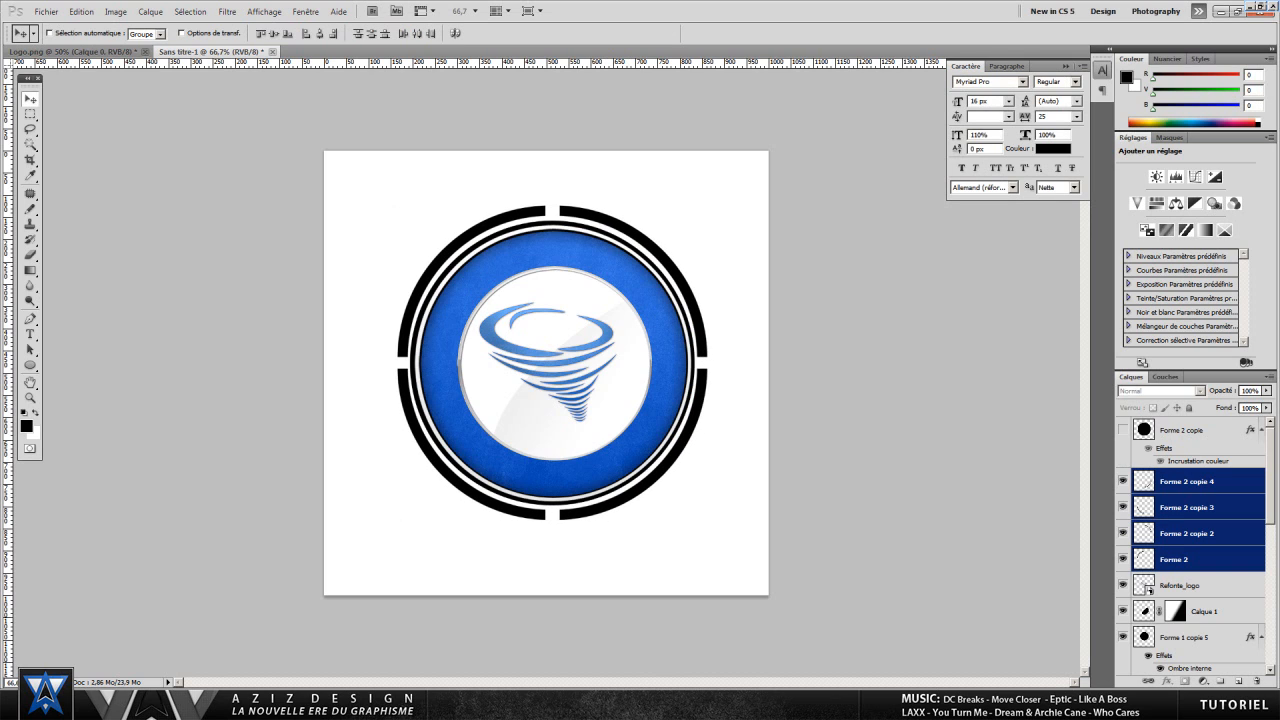
pyautogui.press('Right')
pyautogui.press('Right')
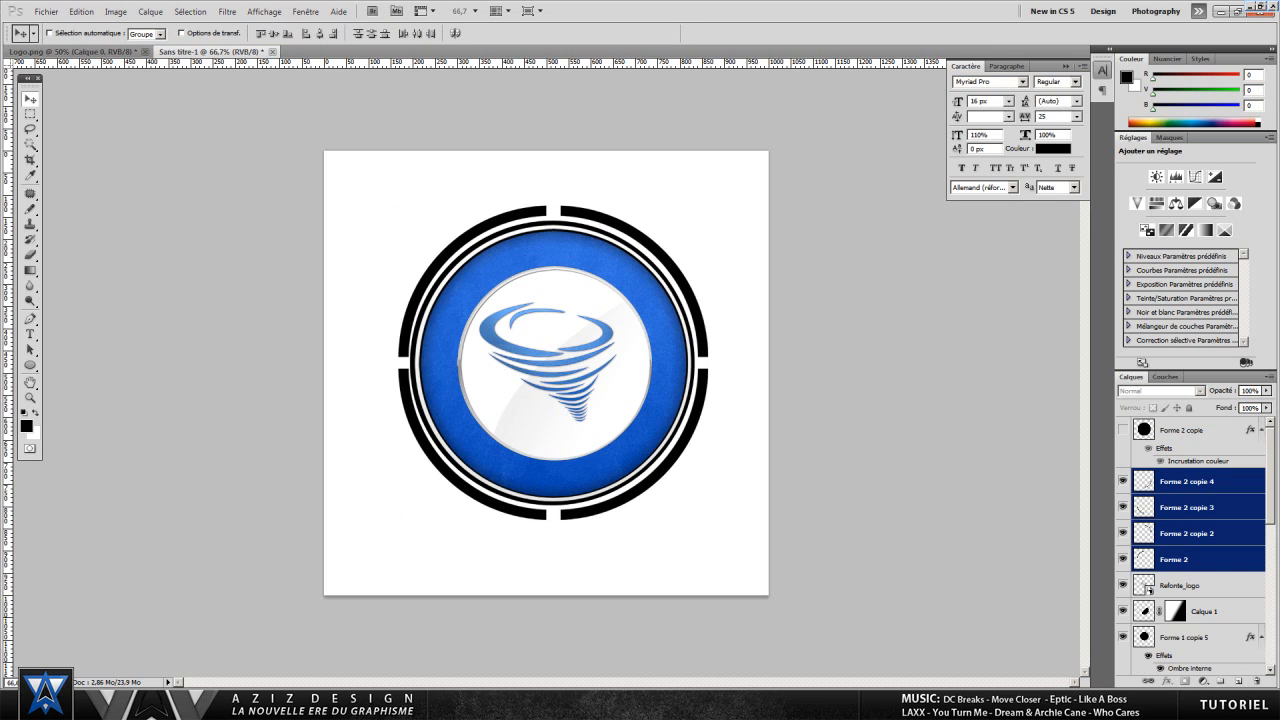
pyautogui.press('Down')
pyautogui.press('Up')
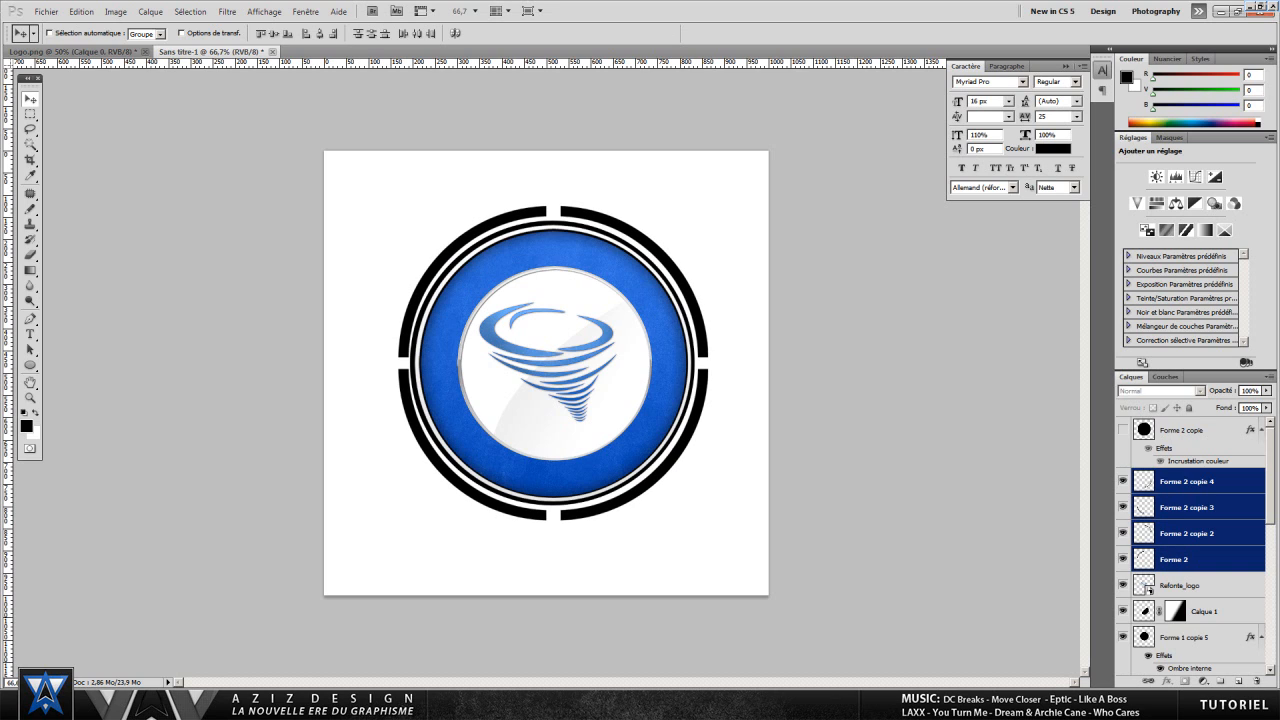
# - Add a black-to-white linear gradient overlay at 16% opacity to Forme 2 copie 4, the lower-right arc
pyautogui.click(1190, 481)
pyautogui.rightClick(1190, 481)
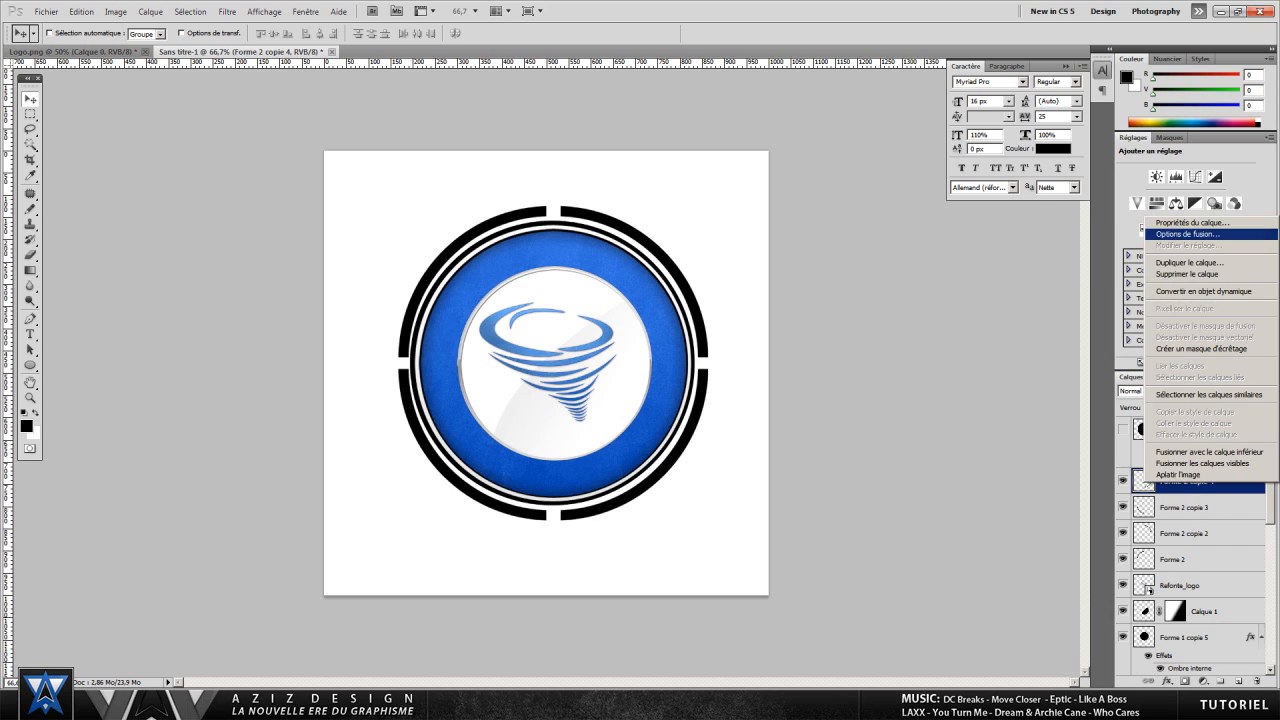
pyautogui.click(1188, 234)
pyautogui.click(773, 481)
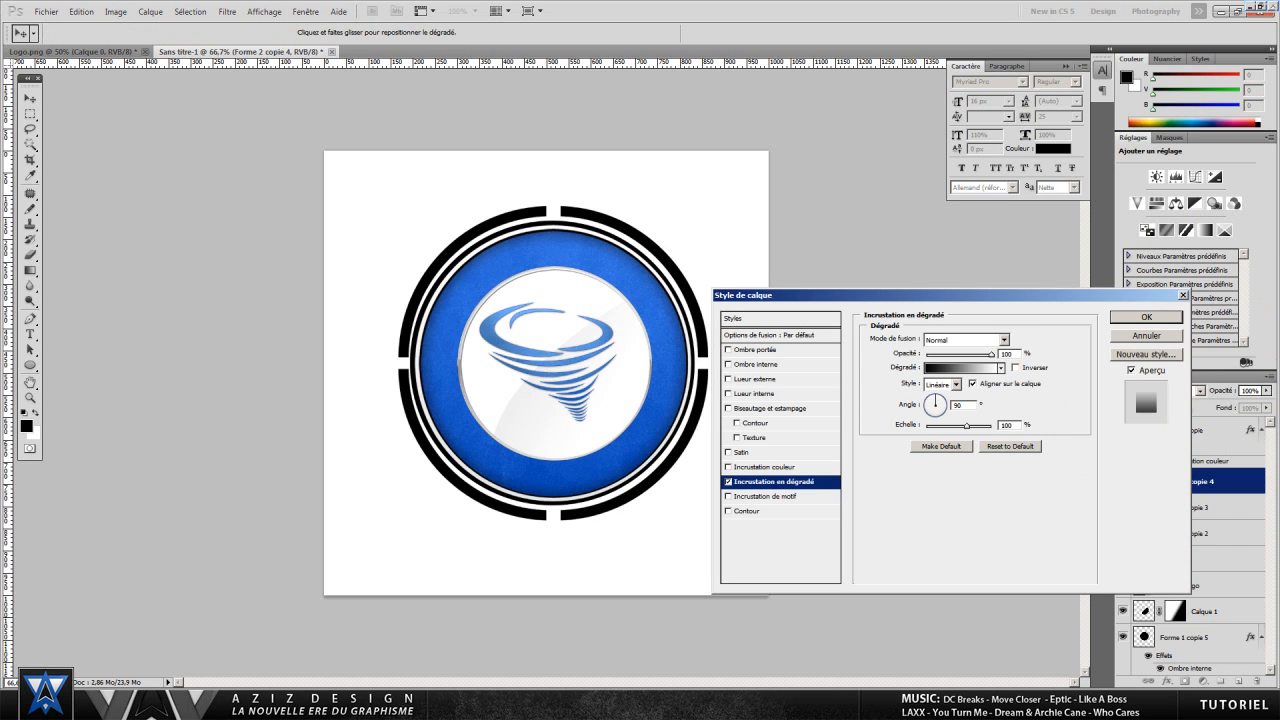
pyautogui.moveTo(991, 354); pyautogui.dragTo(937, 354)
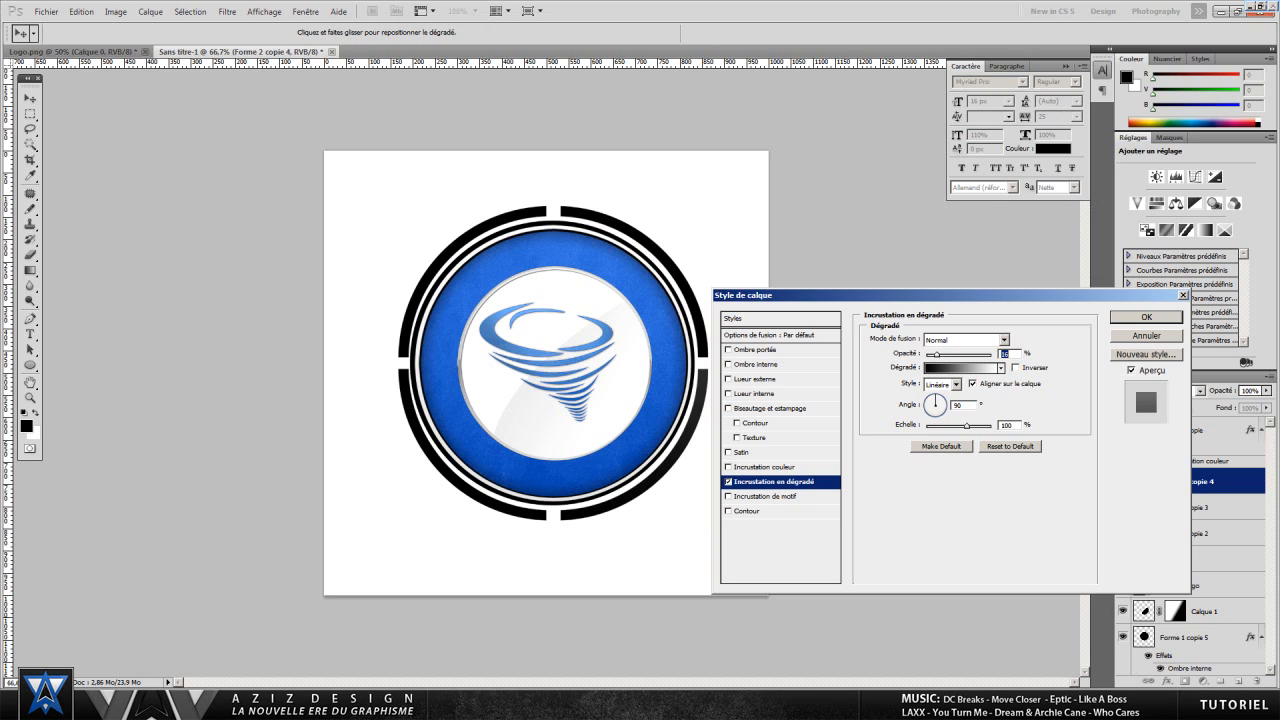
pyautogui.press('Return')
# - Apply a linear gradient overlay with 16% opacity to Forme 2 copie 3, the lower-left arc
pyautogui.click(1180, 533)
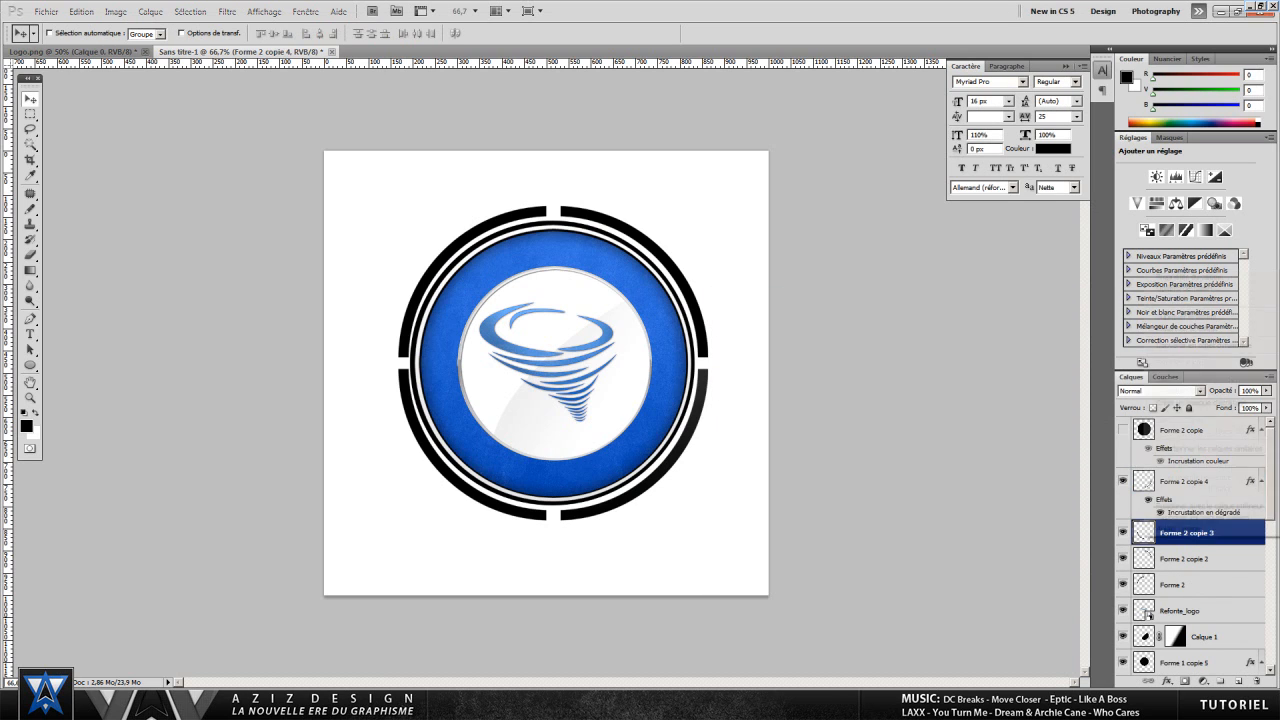
pyautogui.rightClick(1150, 535)
pyautogui.click(1190, 288)
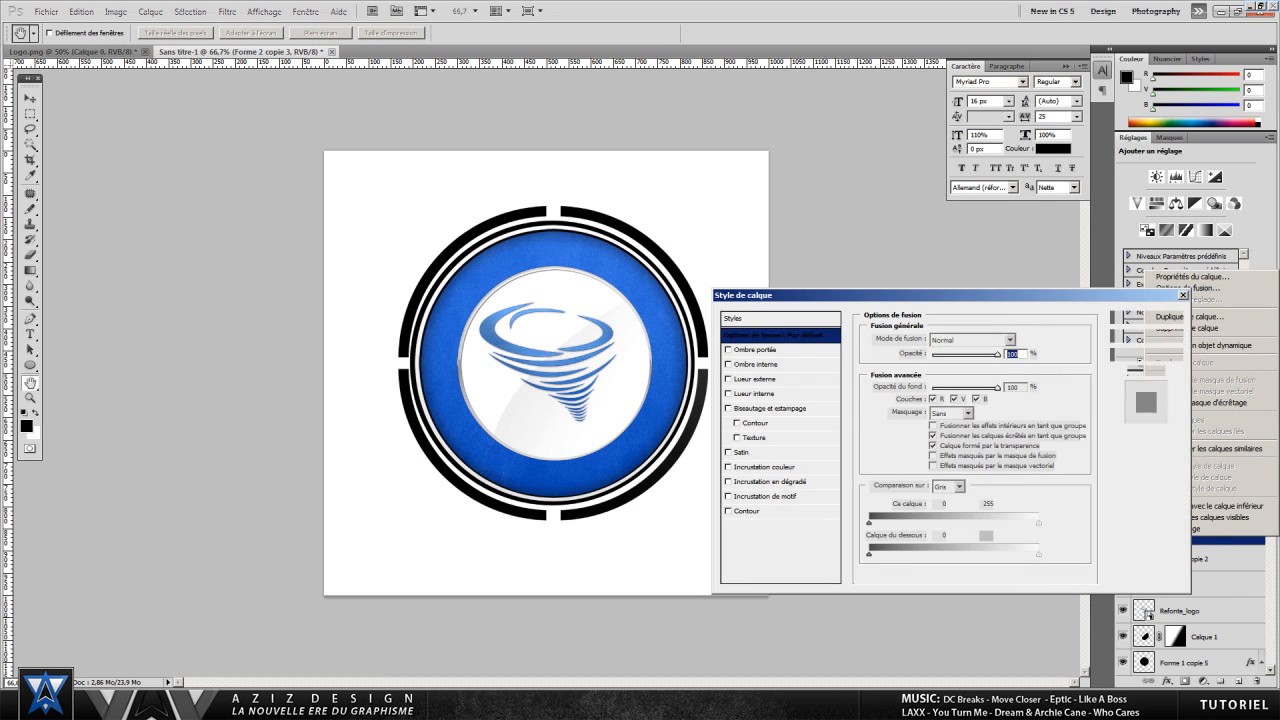
pyautogui.click(775, 481)
pyautogui.write('16')
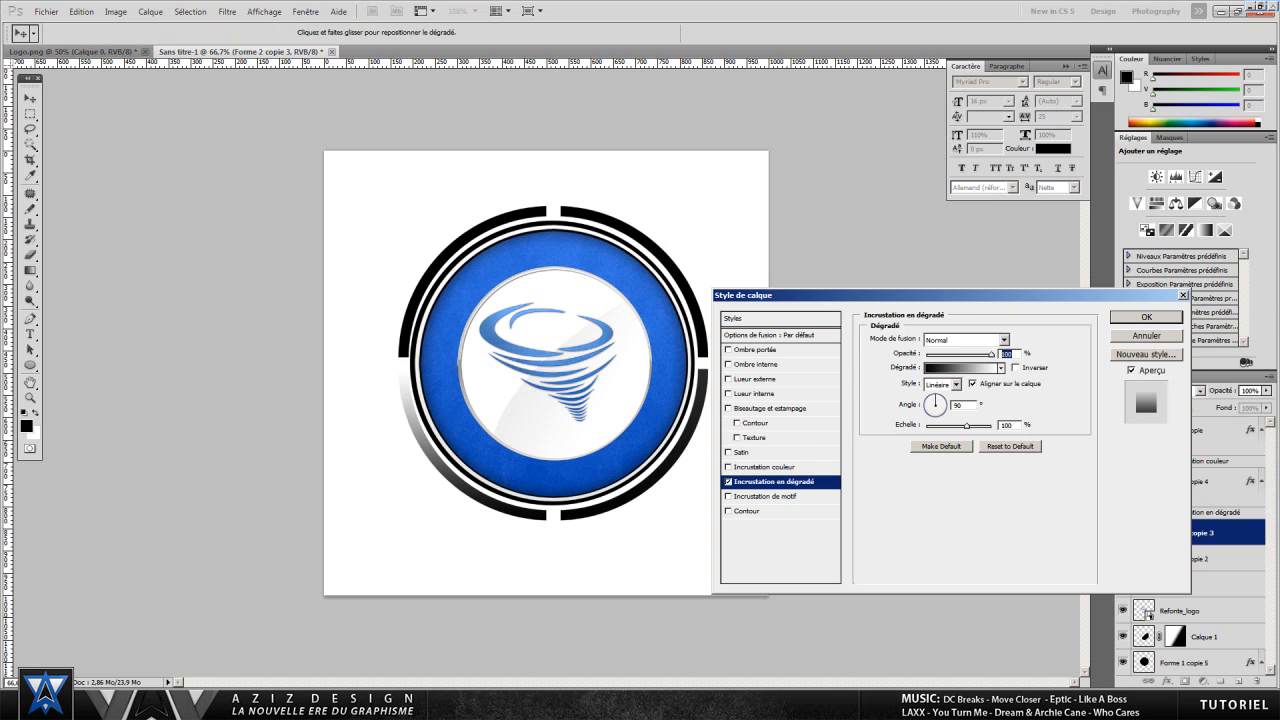
pyautogui.press('Return')
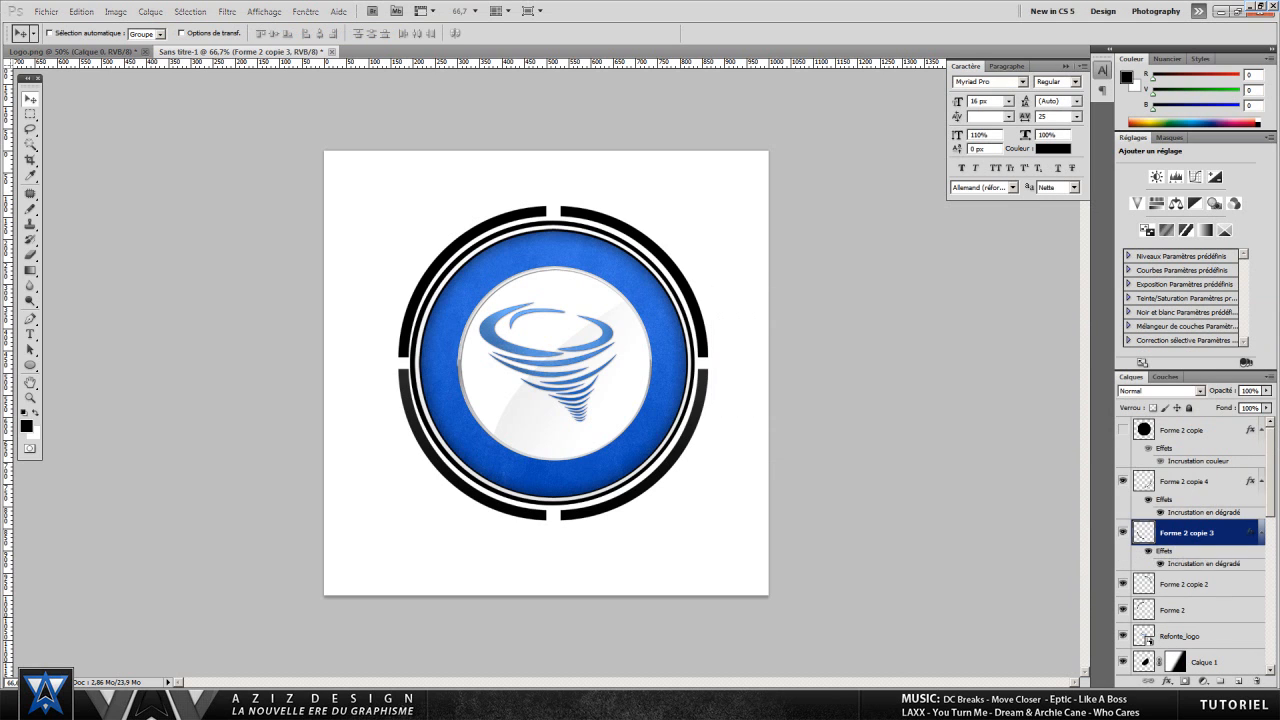
# - Give Forme 2 copie 2, the upper-right arc, a reversed linear gradient overlay at 16% opacity
pyautogui.rightClick(1200, 584)
pyautogui.click(1200, 340)
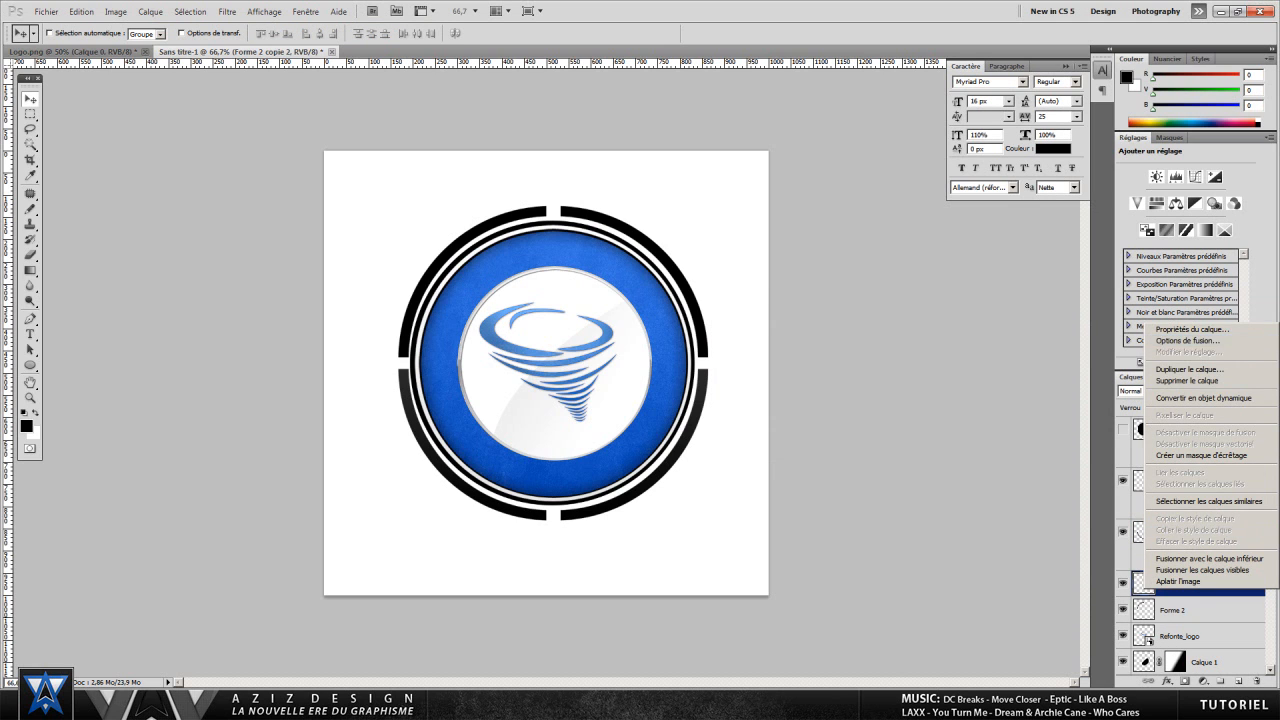
pyautogui.click(773, 481)
pyautogui.doubleClick(1009, 354)
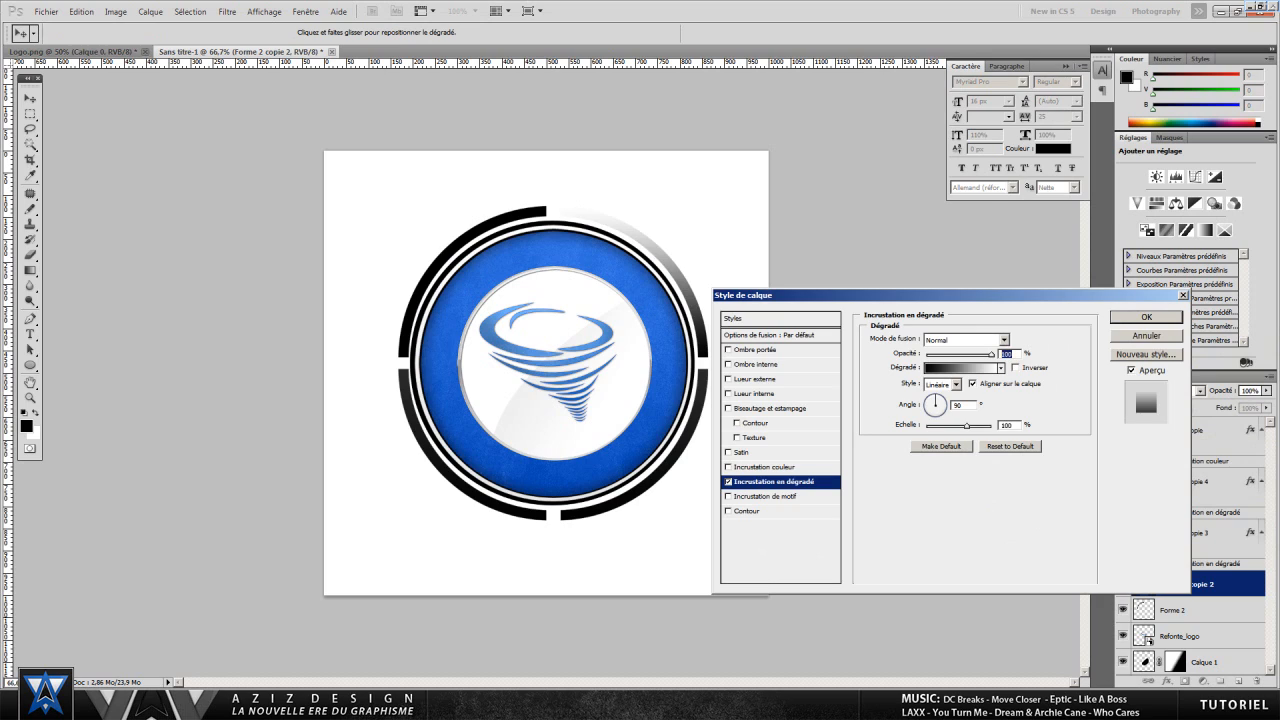
pyautogui.write('16')
pyautogui.click(1015, 367)
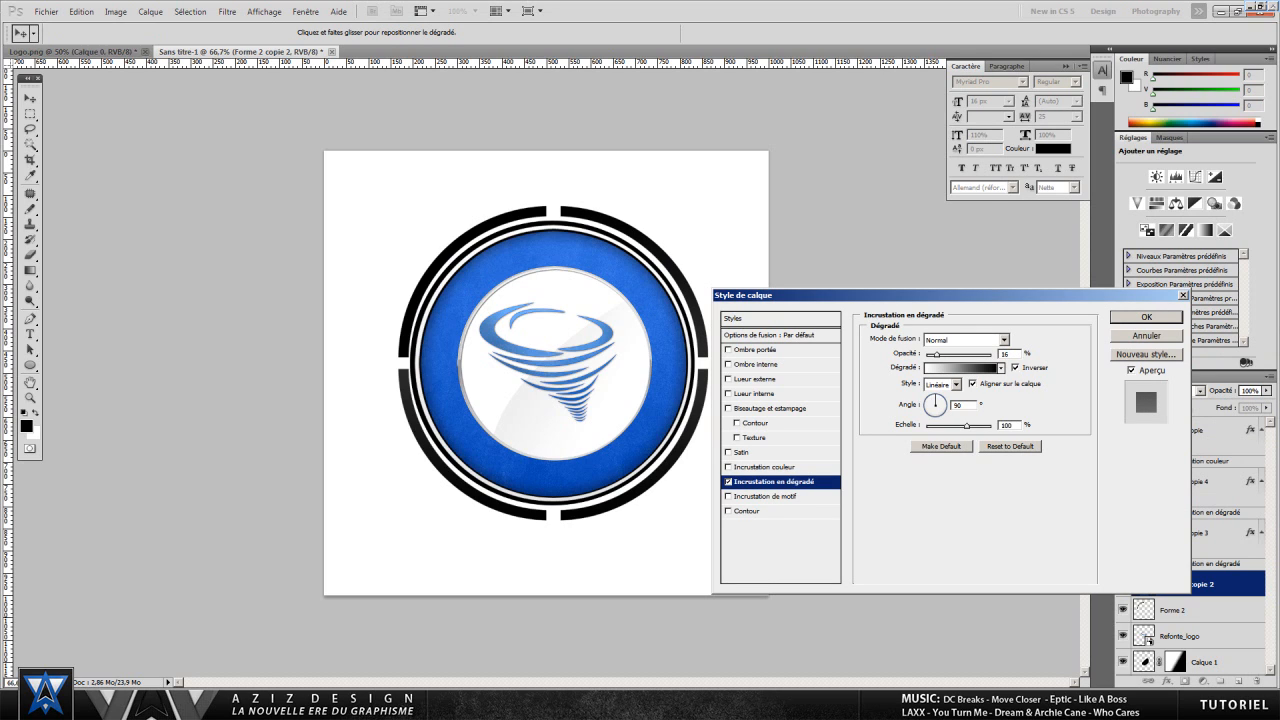
pyautogui.press('Return')
# - Give Forme 2, the upper-left arc, a reversed linear gradient overlay at 16% opacity
pyautogui.rightClick(1200, 631)
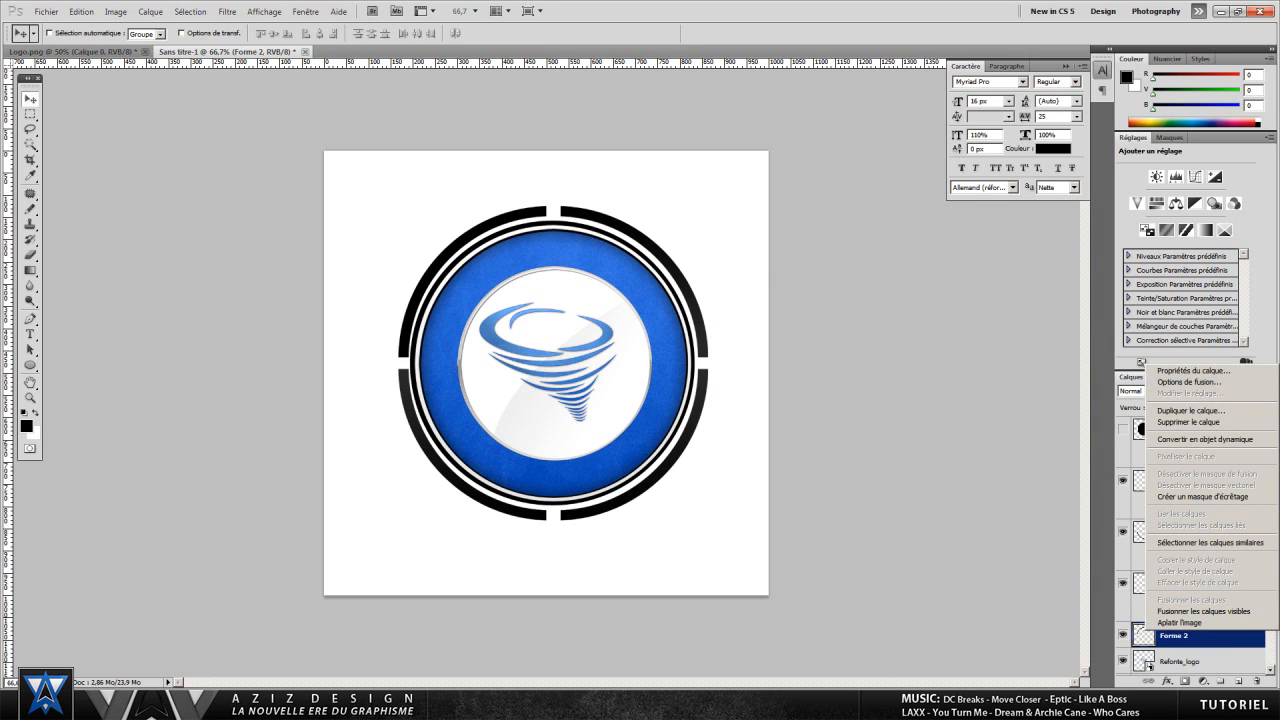
pyautogui.click(1188, 382)
pyautogui.click(772, 481)
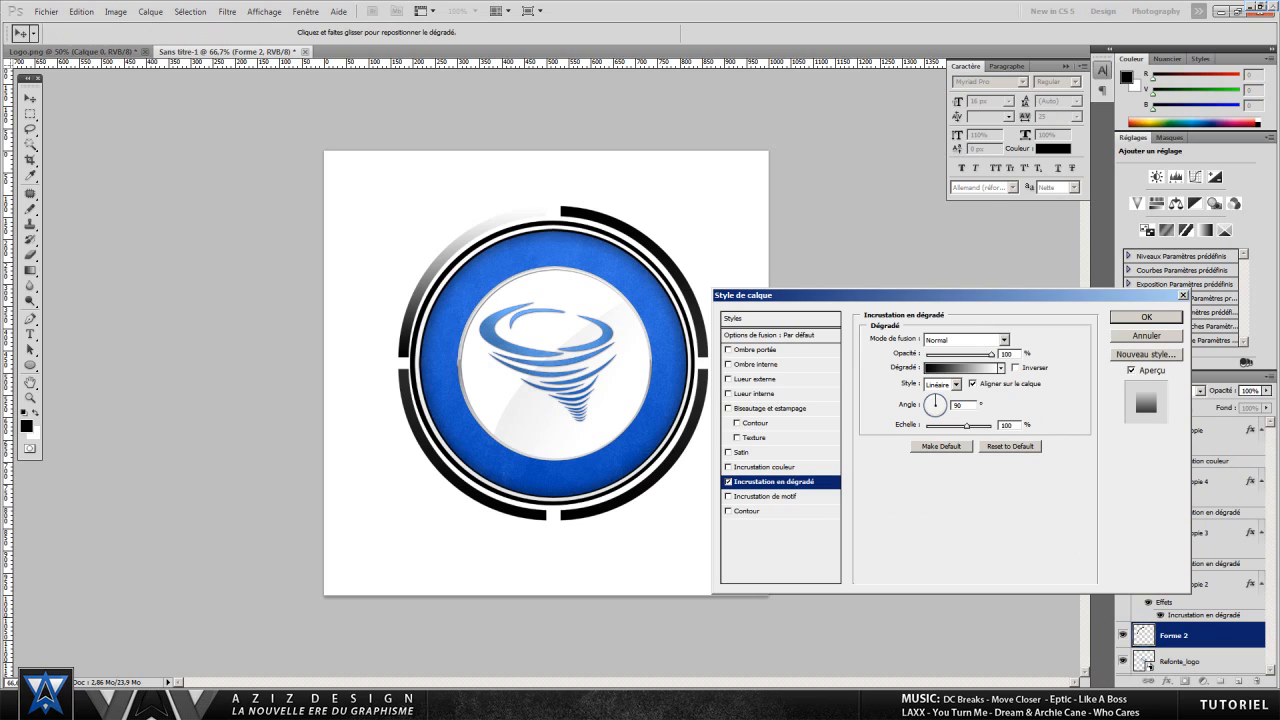
pyautogui.write('16')
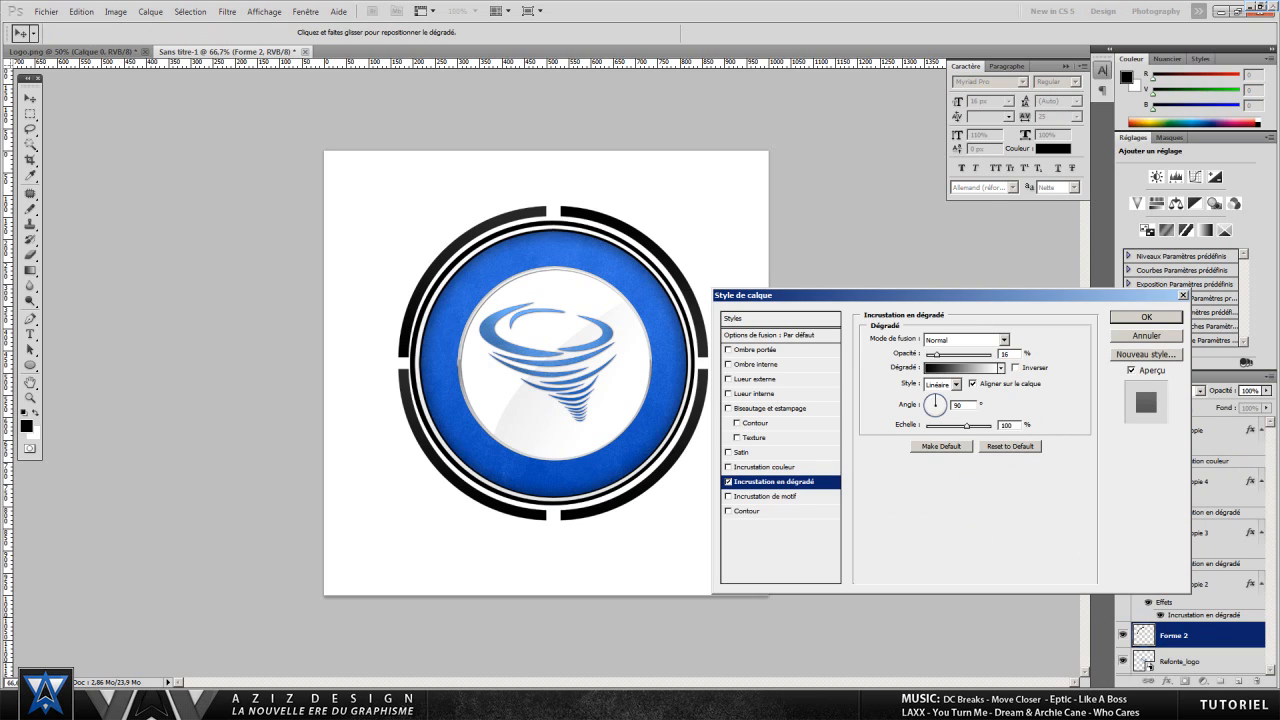
pyautogui.click(1015, 367)
pyautogui.press('Return')
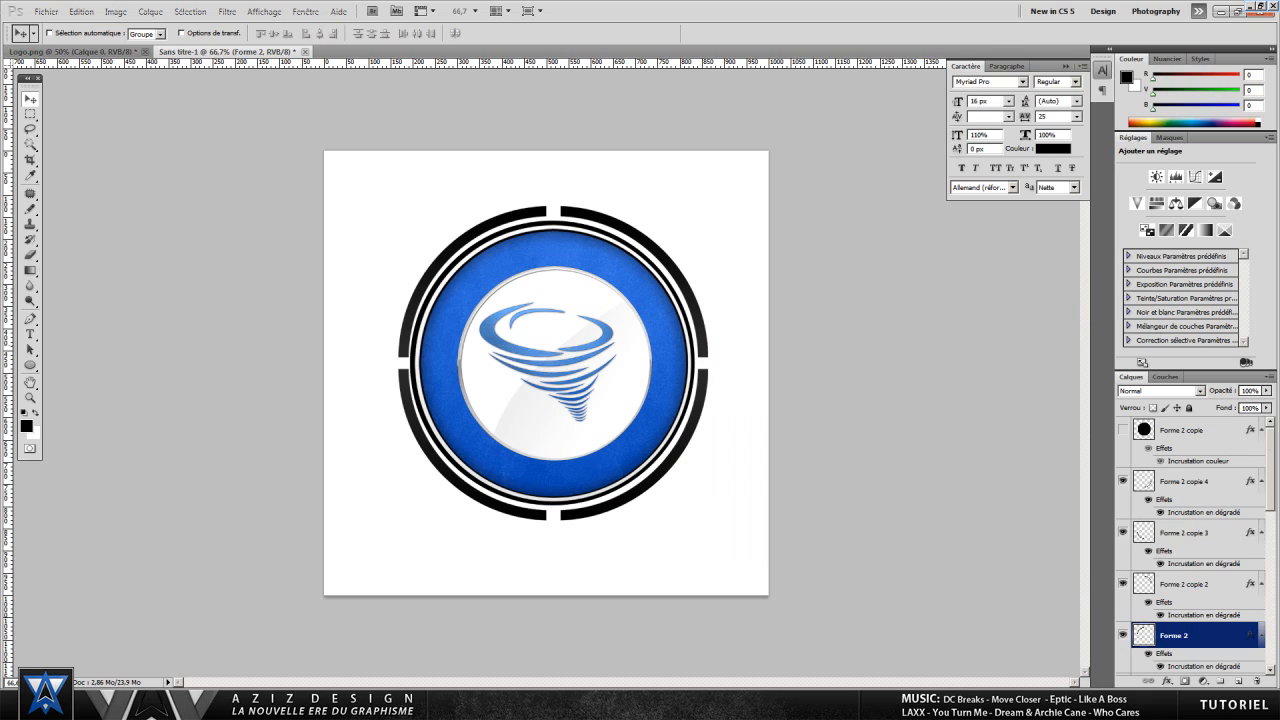
# - Add the white text "TEAM NAME" on the upper part of the blue ring, above the Forme 2 copie layer
pyautogui.press('t')
pyautogui.press('x')
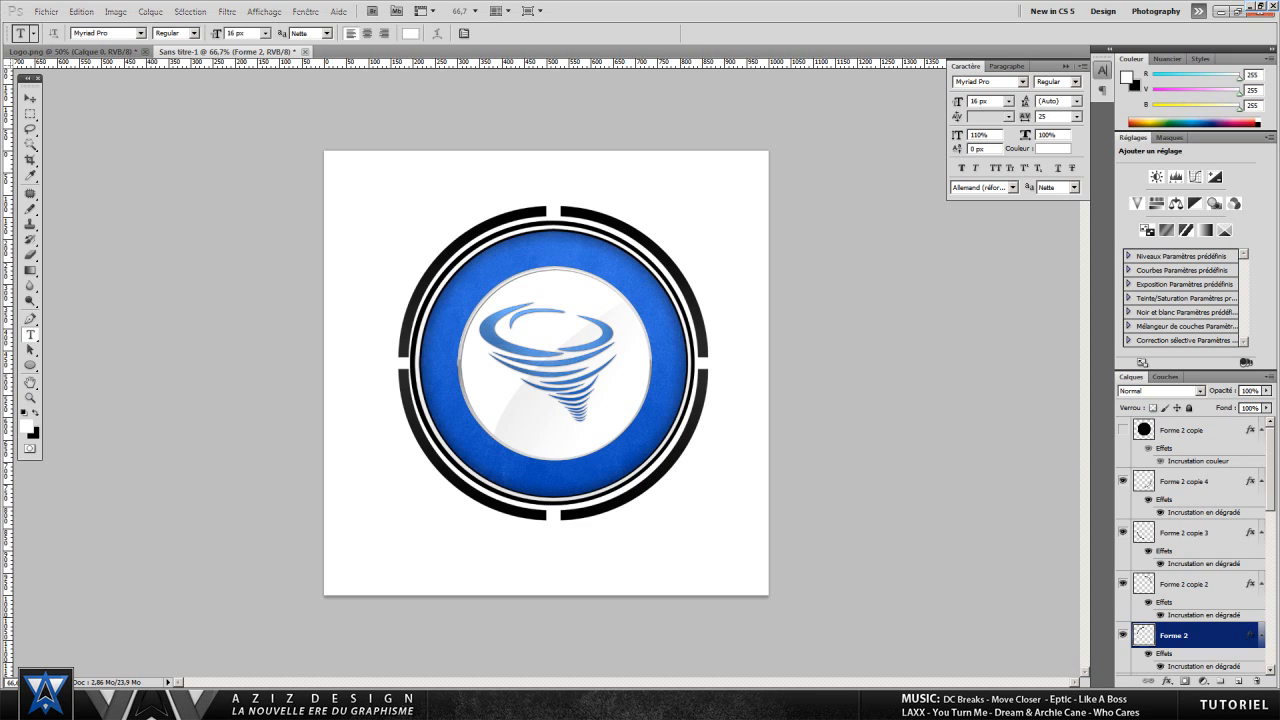
pyautogui.click(1196, 430)
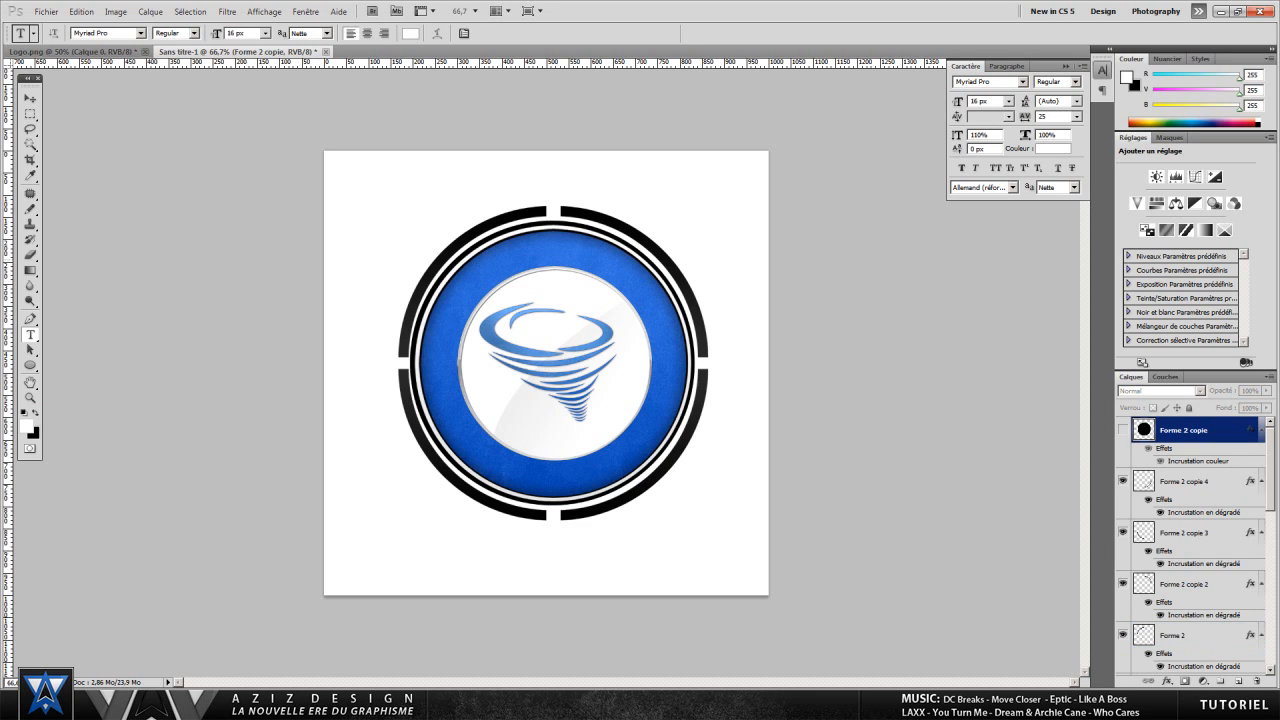
pyautogui.click(475, 270)
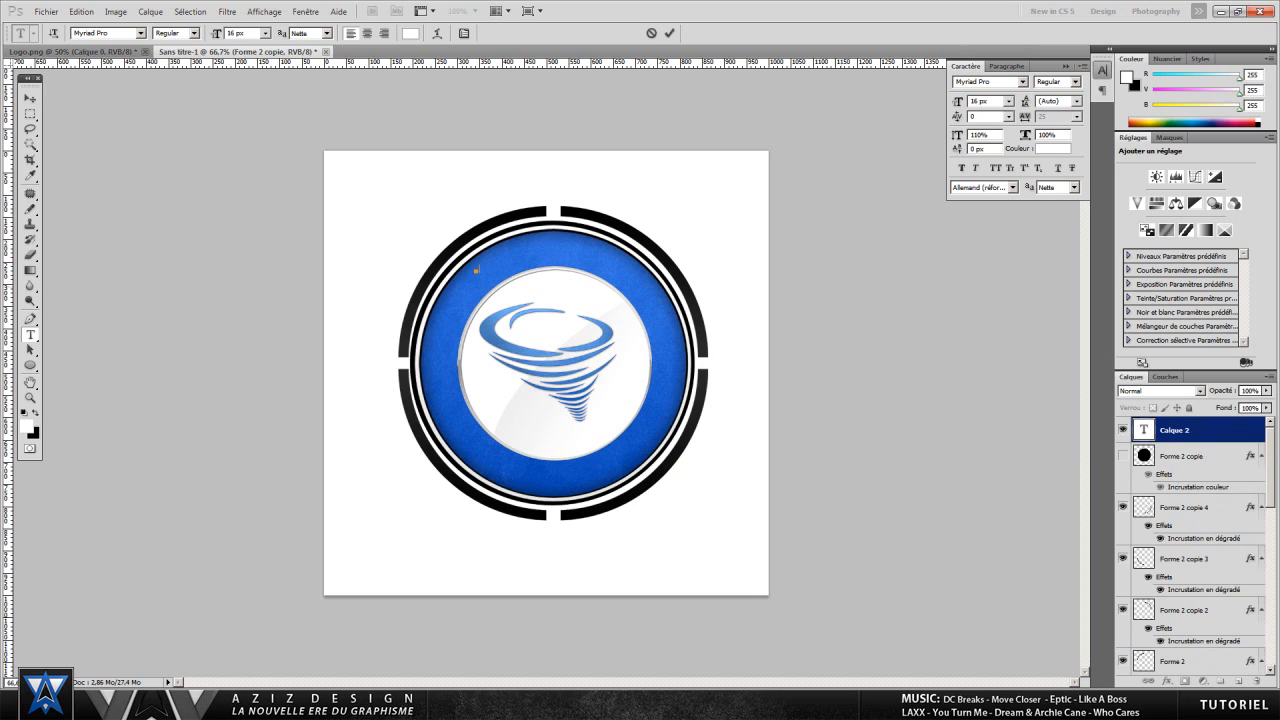
pyautogui.write('TEAM NAME')
# - Set the TEAM NAME text to Semibold at 18 px and move it to the top of the blue ring
pyautogui.hotkey('ctrl', 'a')
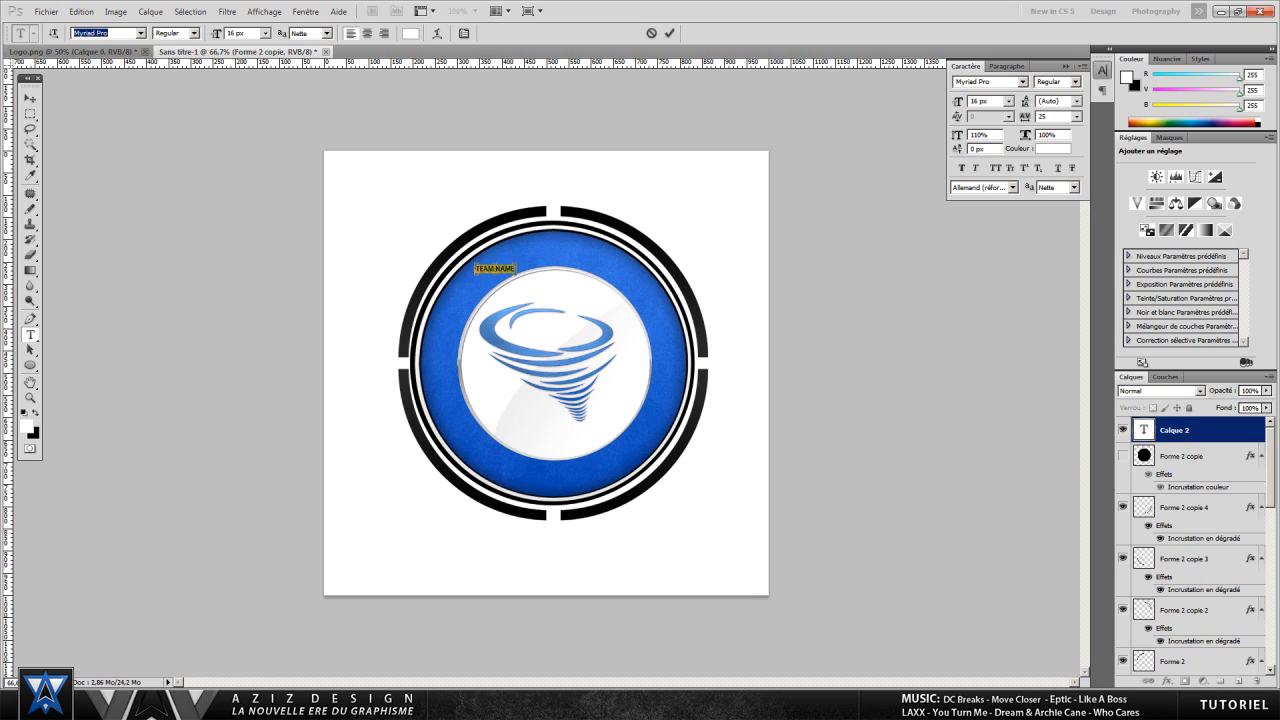
pyautogui.click(194, 33)
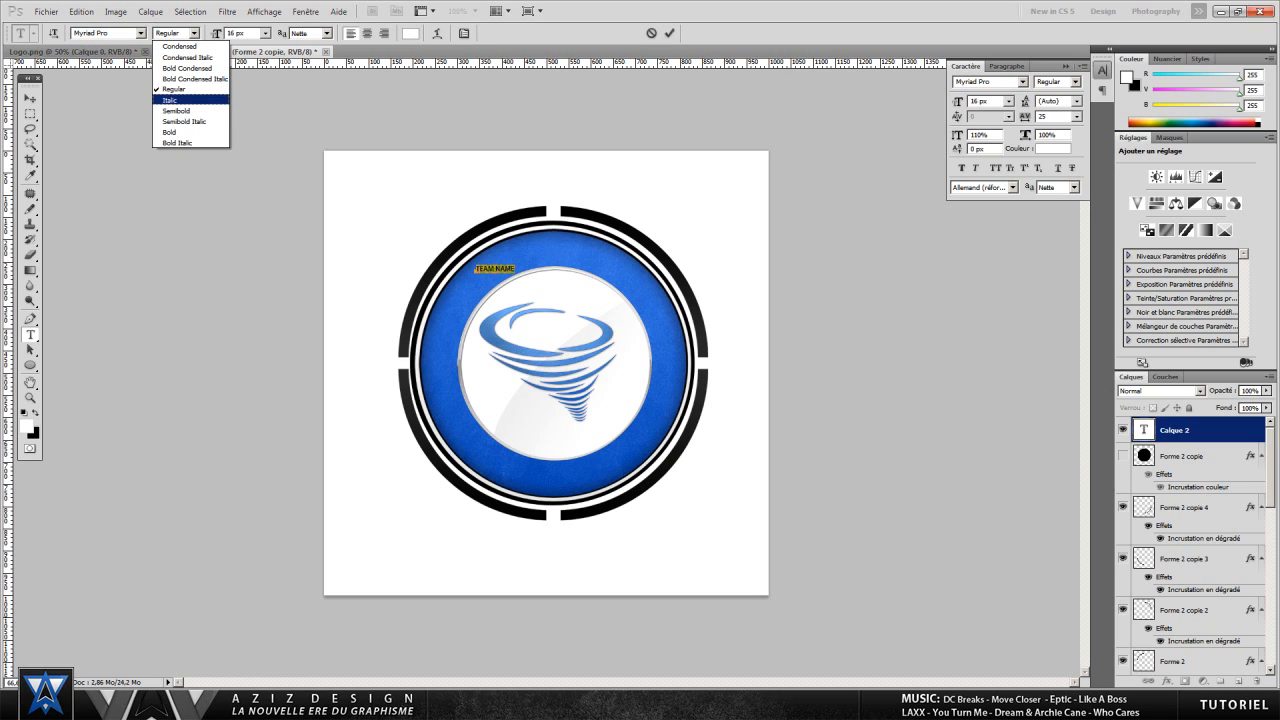
pyautogui.click(178, 110)
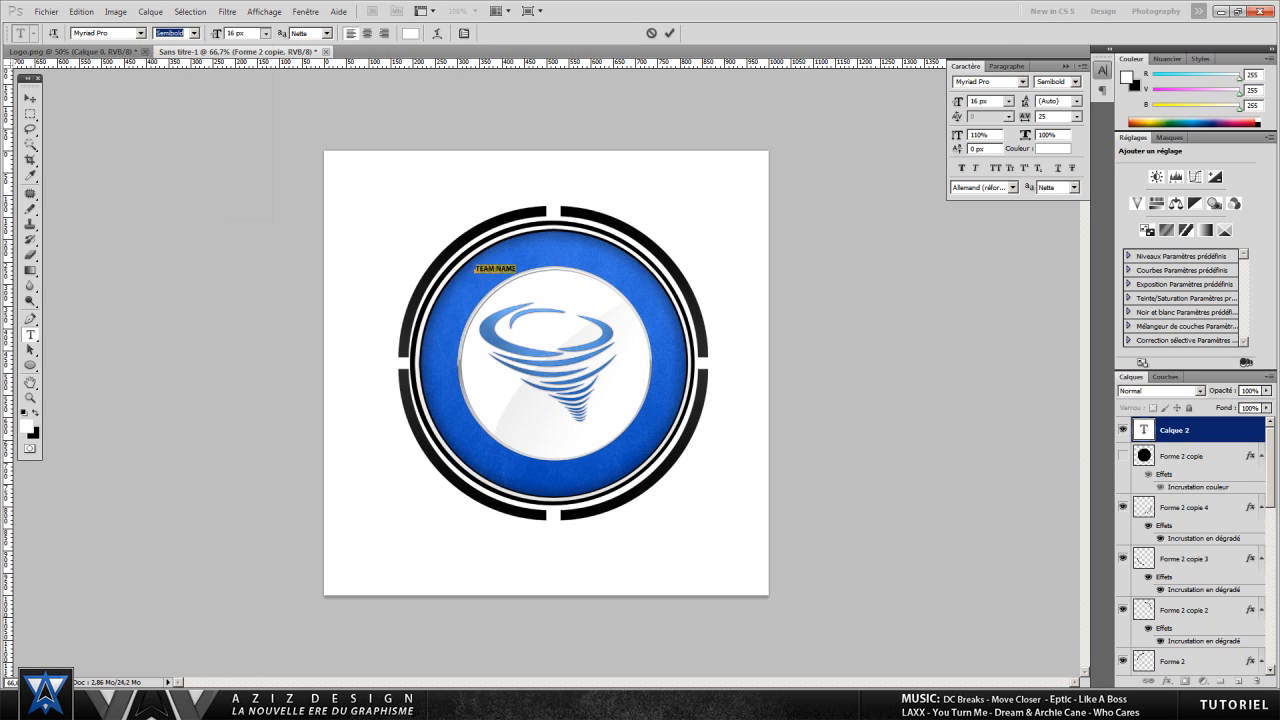
pyautogui.click(265, 33)
pyautogui.click(247, 143)
pyautogui.click(520, 267)
# - Enlarge TEAM NAME to 36 px and centre it at the top of the blue ring
pyautogui.hotkey('ctrl', 'a')
pyautogui.click(236, 33)
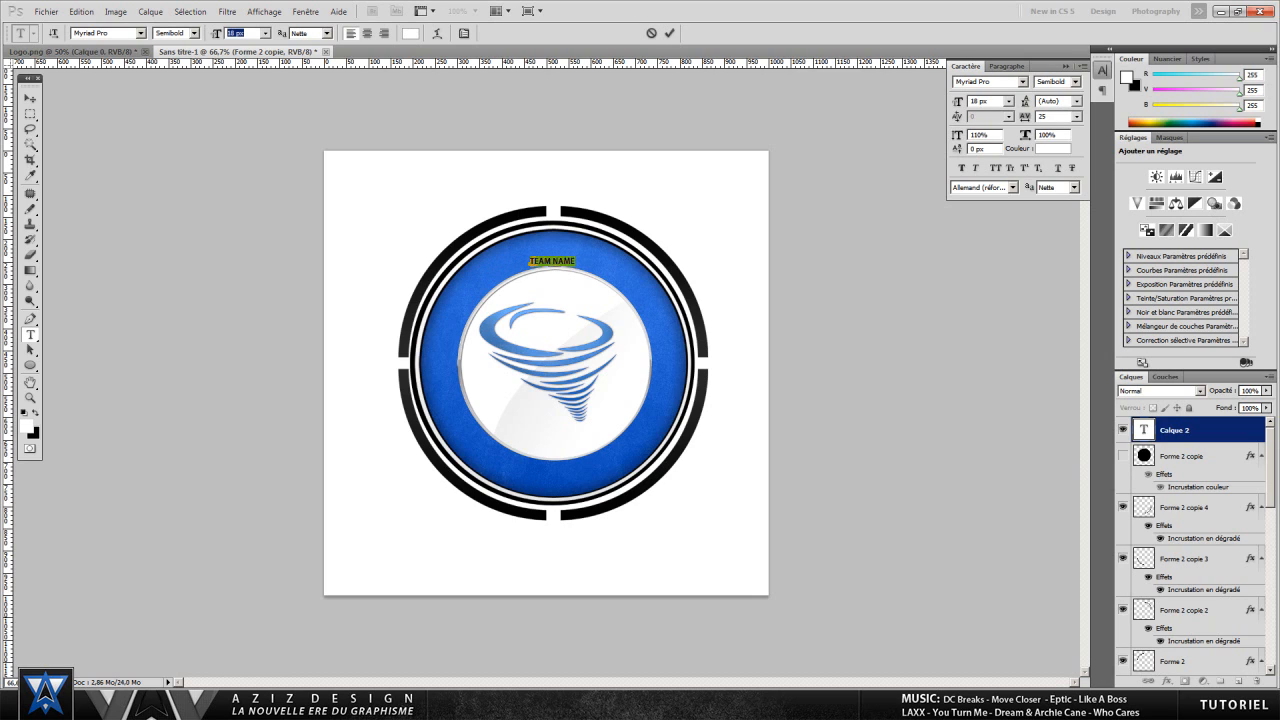
pyautogui.write('30')
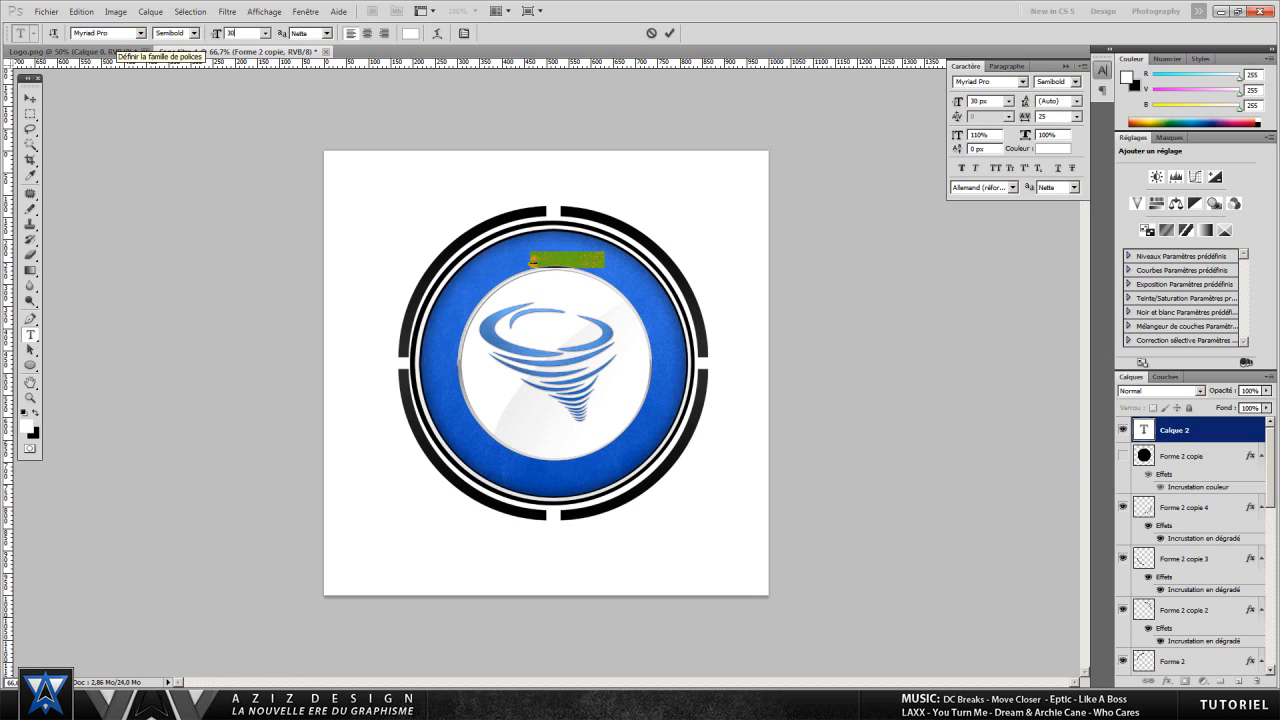
pyautogui.press('BackSpace')
pyautogui.write('6')
pyautogui.click(575, 258)
pyautogui.moveTo(575, 258); pyautogui.dragTo(553, 254)
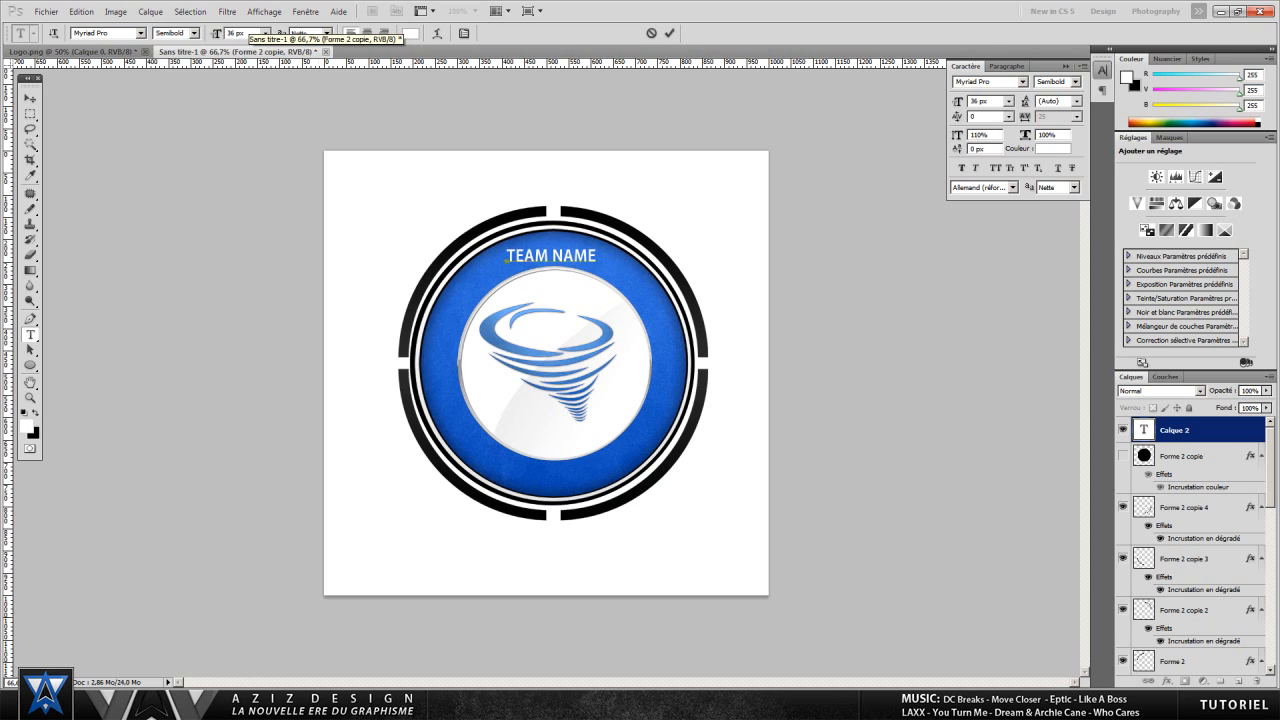
# - Set the TEAM NAME tracking to 105 and its vertical scale to 100%
pyautogui.hotkey('ctrl', 'a')
pyautogui.moveTo(1025, 117); pyautogui.dragTo(1064, 117)
pyautogui.press('Tab')
pyautogui.write('100')
pyautogui.press('Return')
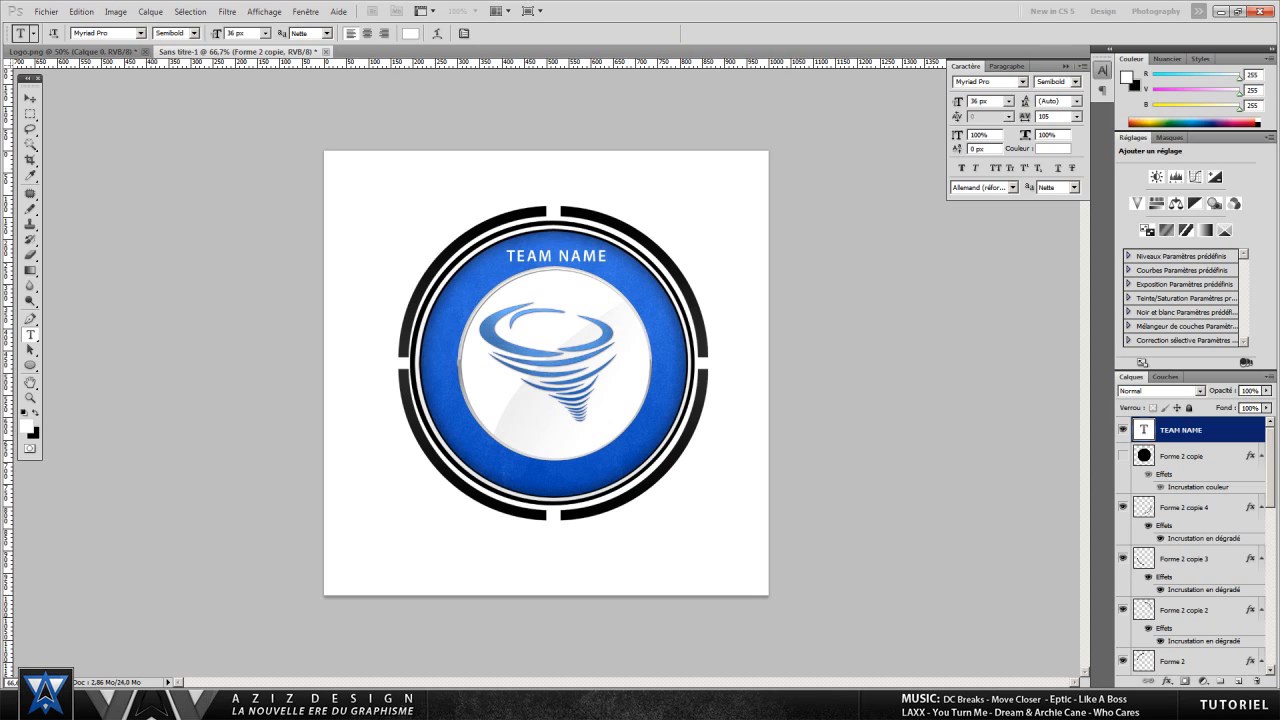
# - Try a 46 px font size for TEAM NAME
pyautogui.tripleClick(507, 258)
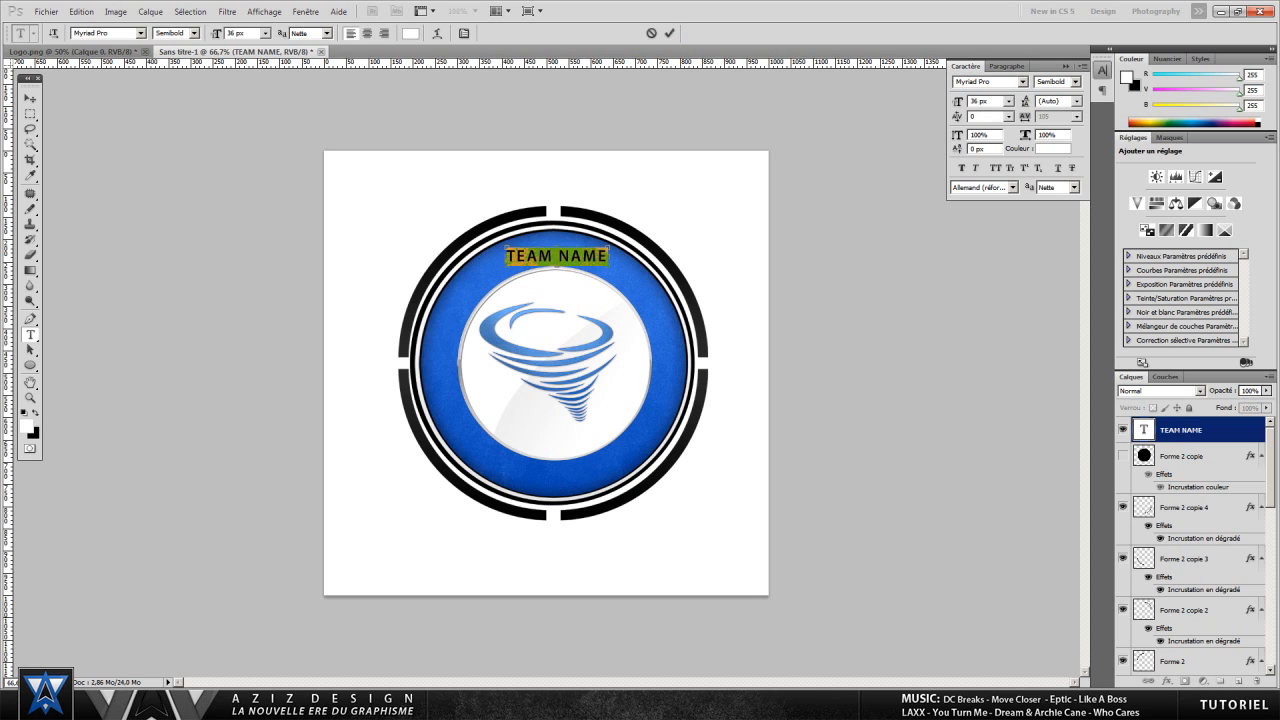
pyautogui.click(216, 33)
pyautogui.write('46')
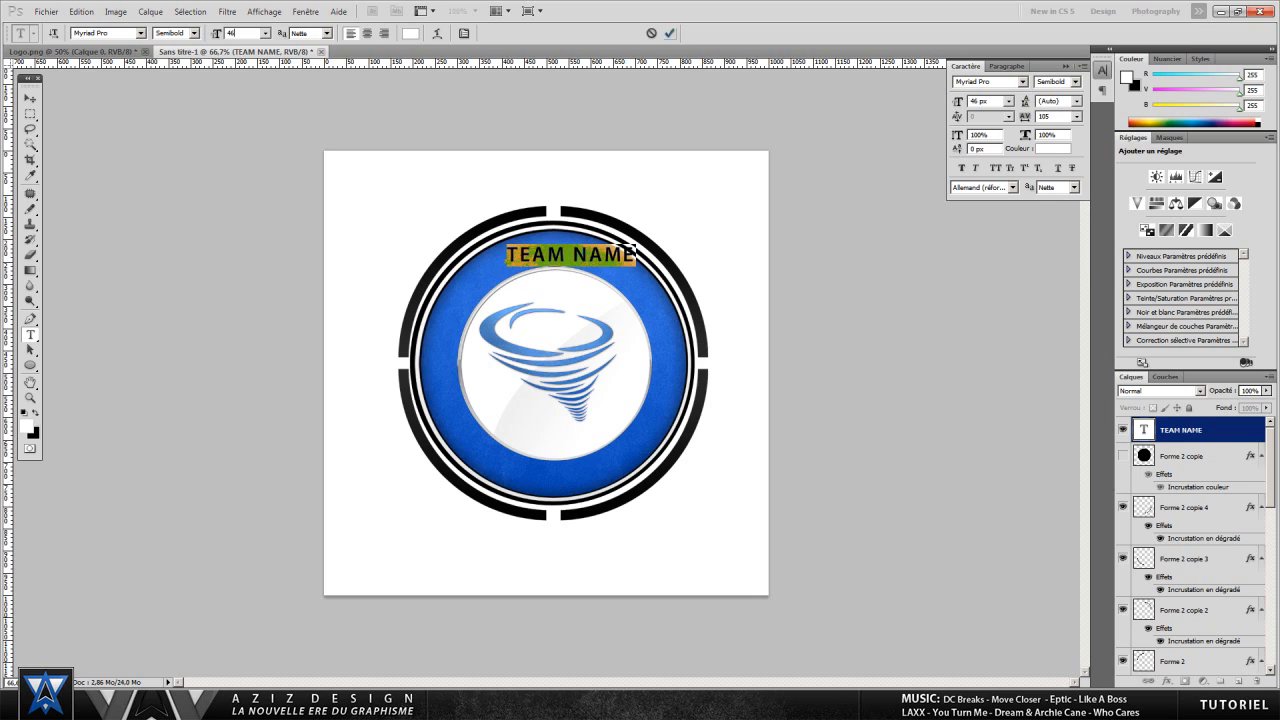
pyautogui.press('Return')
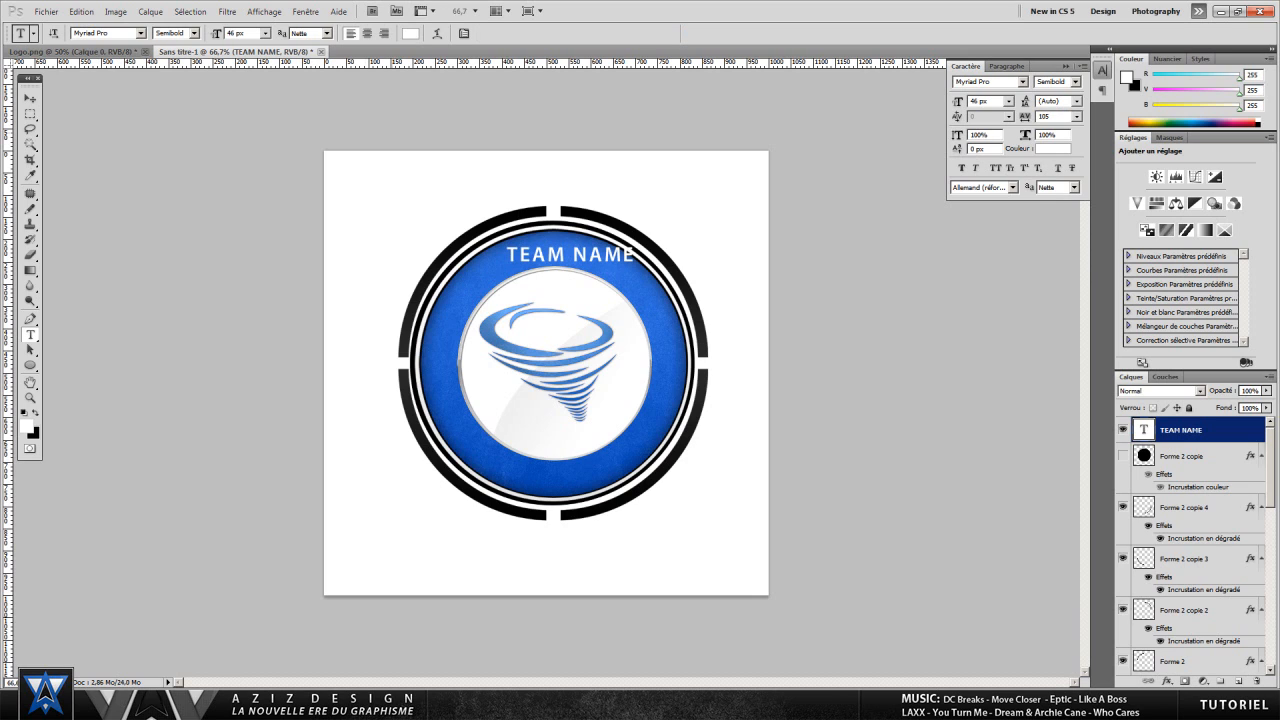
# - Set the TEAM NAME font size to 40 px
pyautogui.tripleClick(507, 258)
pyautogui.click(216, 33)
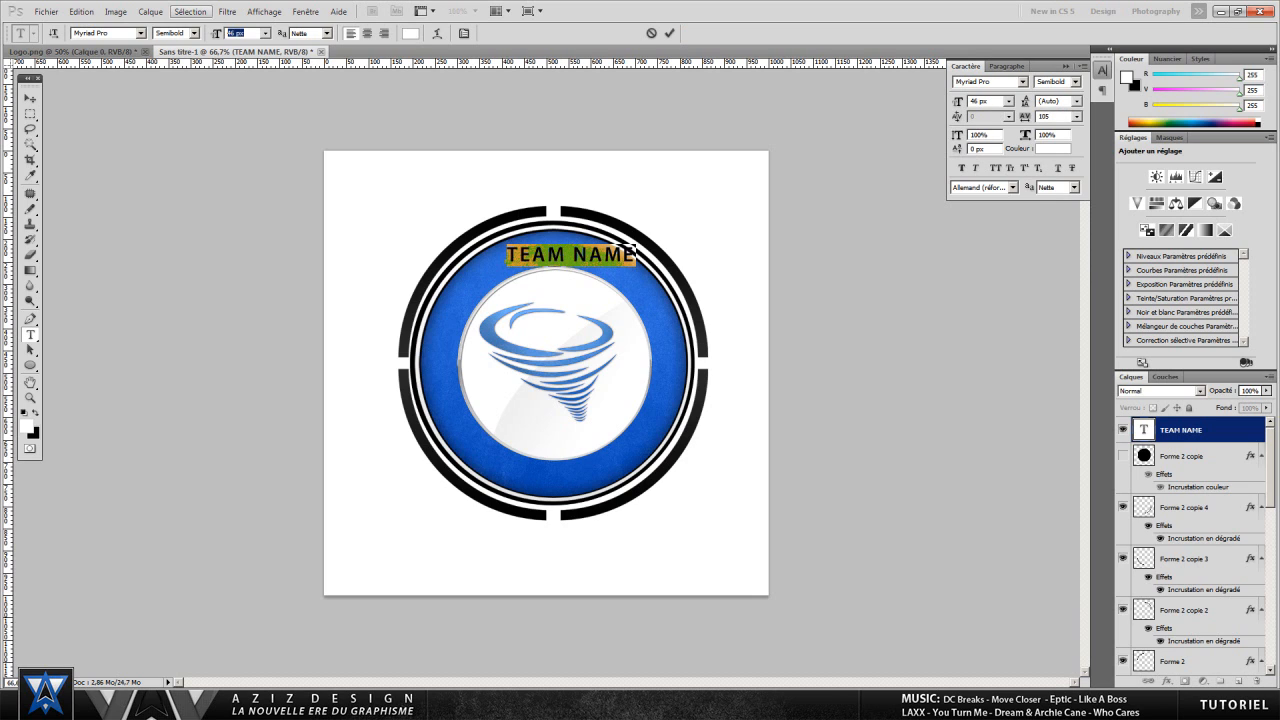
pyautogui.write('40')
pyautogui.click(669, 33)
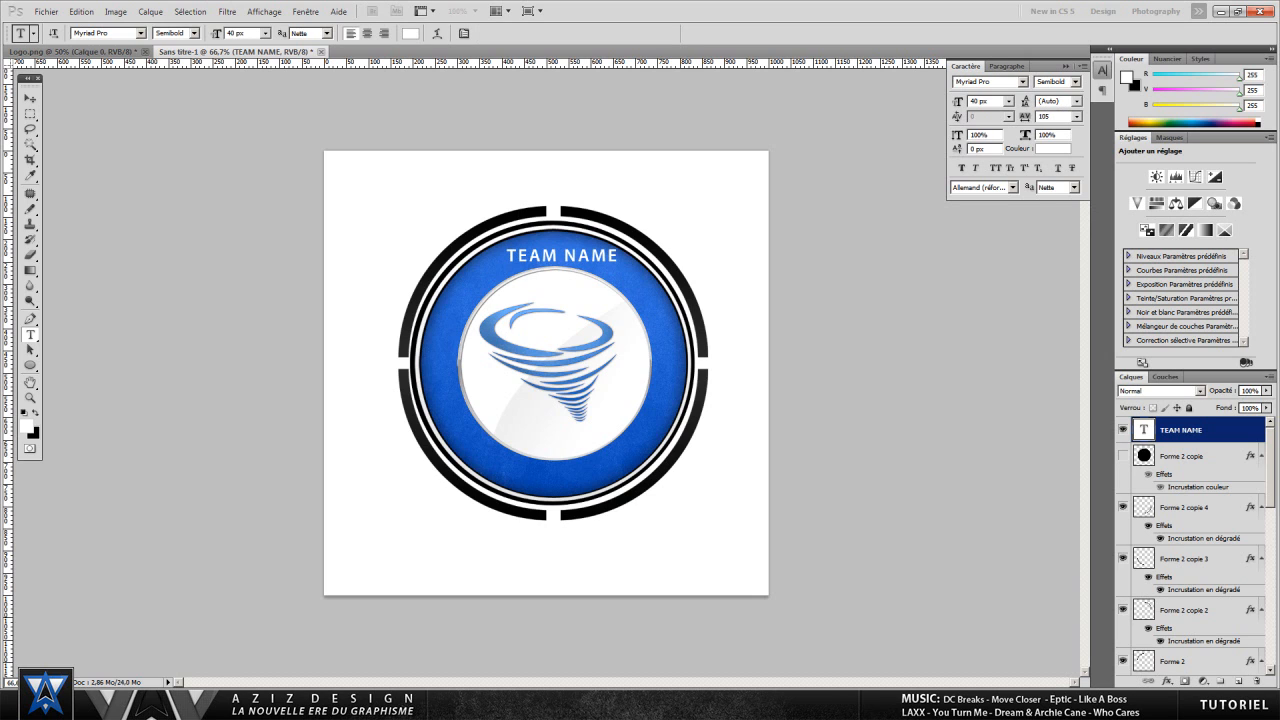
# - Warp TEAM NAME with the Arc style at about 34.9% bend to follow the ring's curve
pyautogui.click(81, 11)
pyautogui.moveTo(150, 248)
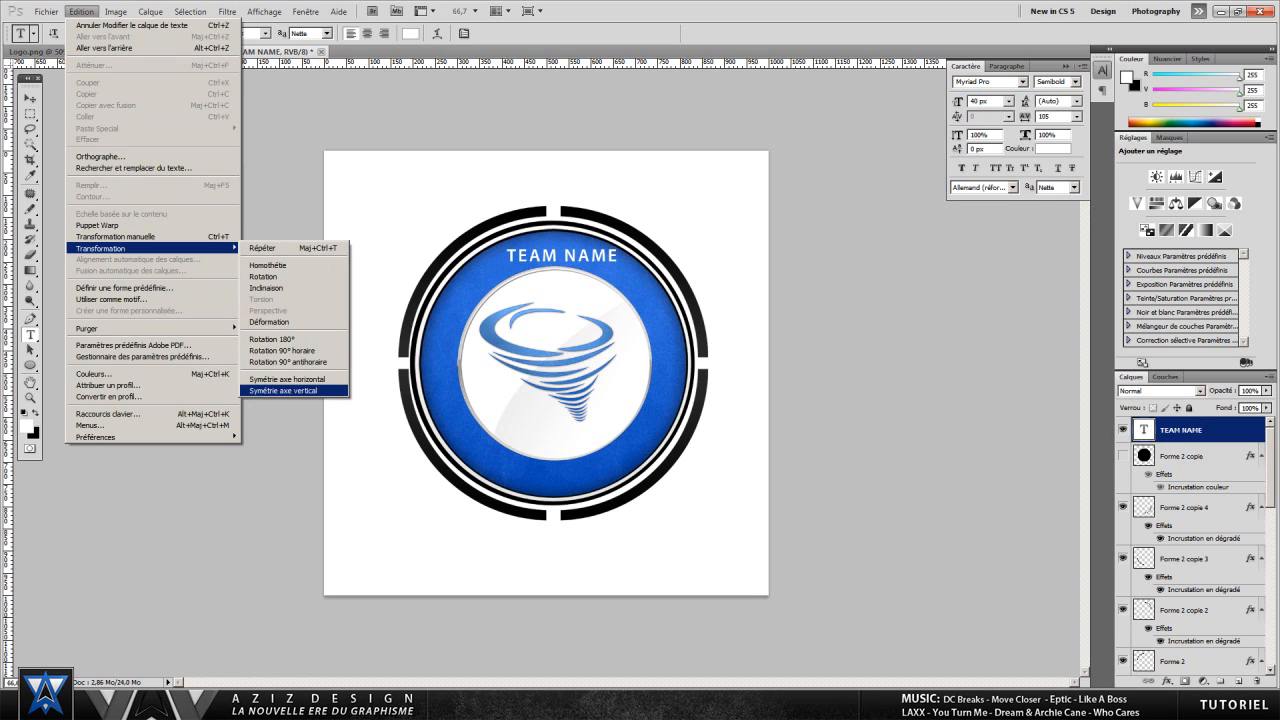
pyautogui.click(268, 322)
pyautogui.click(158, 33)
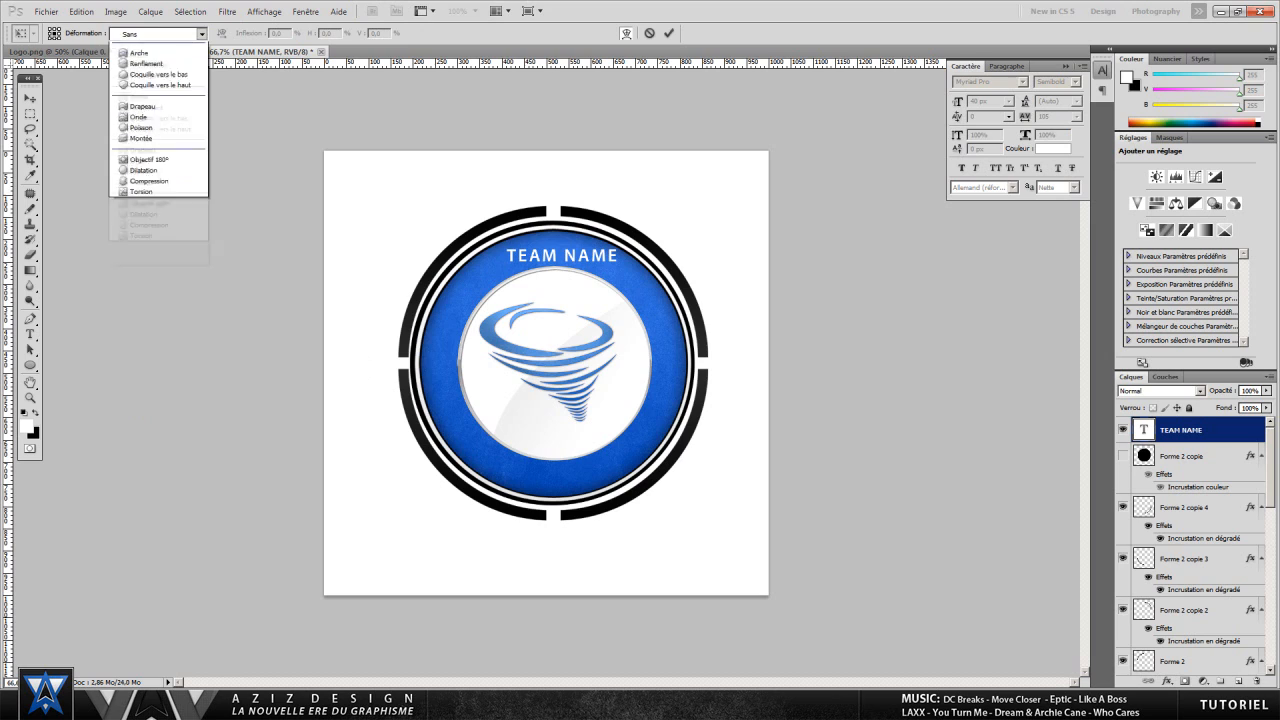
pyautogui.click(140, 47)
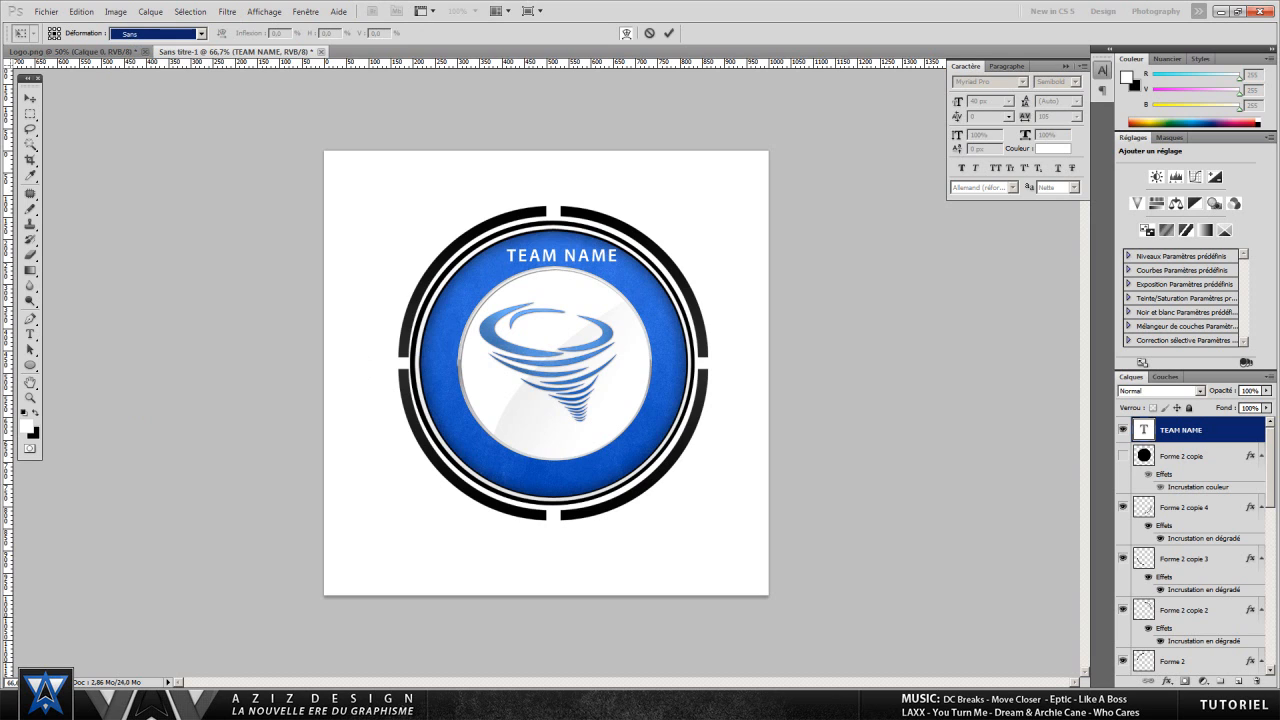
pyautogui.click(158, 33)
pyautogui.click(140, 89)
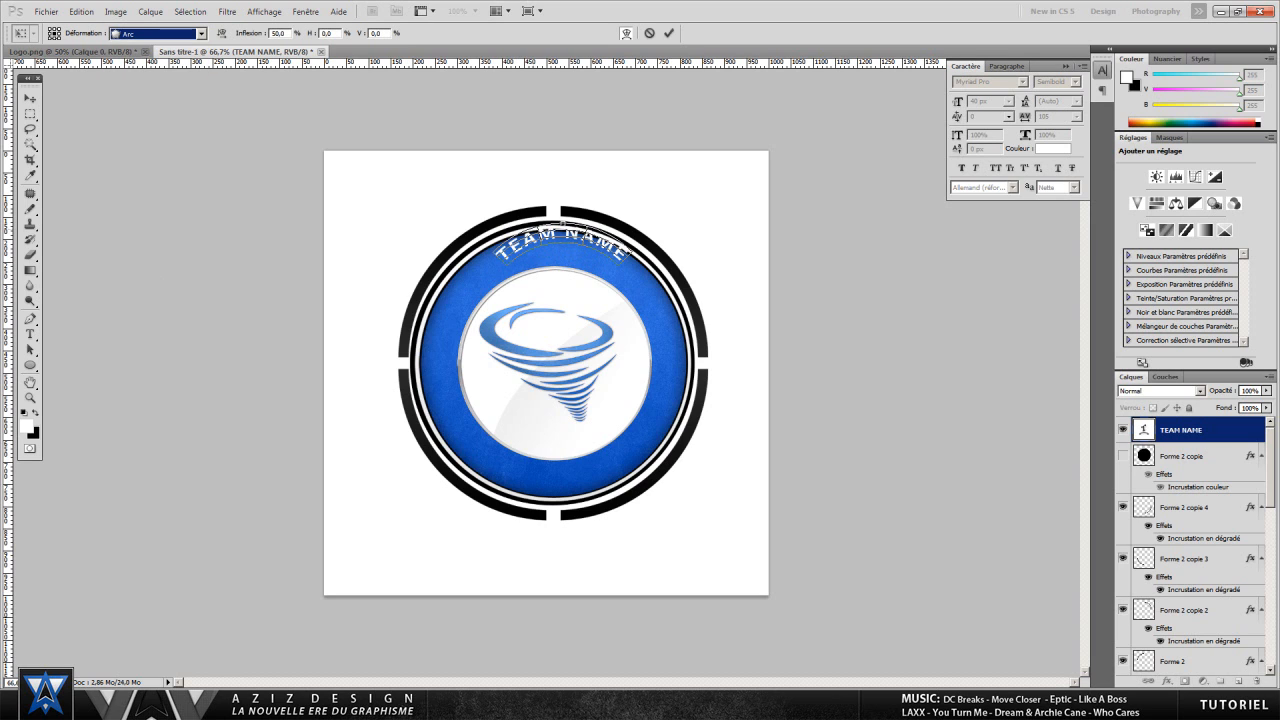
pyautogui.moveTo(562, 229); pyautogui.dragTo(556, 237)
# - Nudge the arched TEAM NAME left and up until it is centred in the upper blue ring, and apply the warp
pyautogui.press('Right')
pyautogui.press('Right')
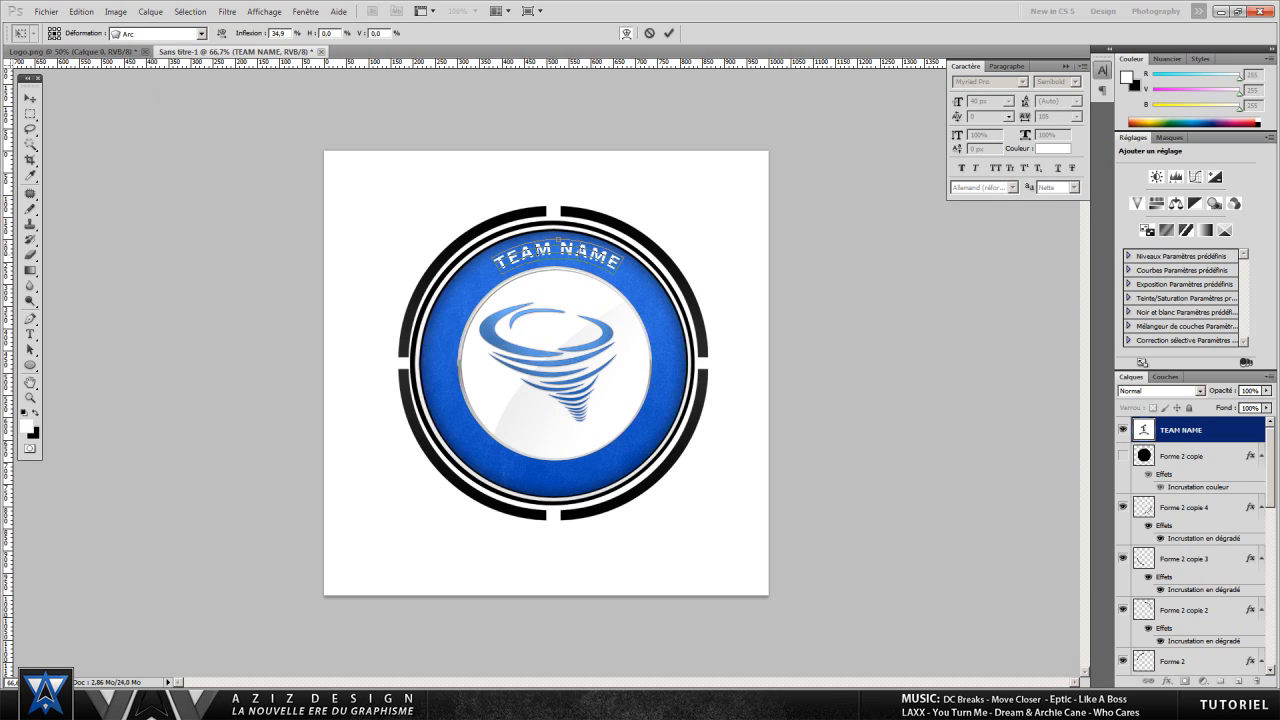
pyautogui.press('Left')
pyautogui.press('Left')
pyautogui.press('Left')
pyautogui.press('Left')
pyautogui.press('Up')
pyautogui.press('Up')
pyautogui.press('Return')
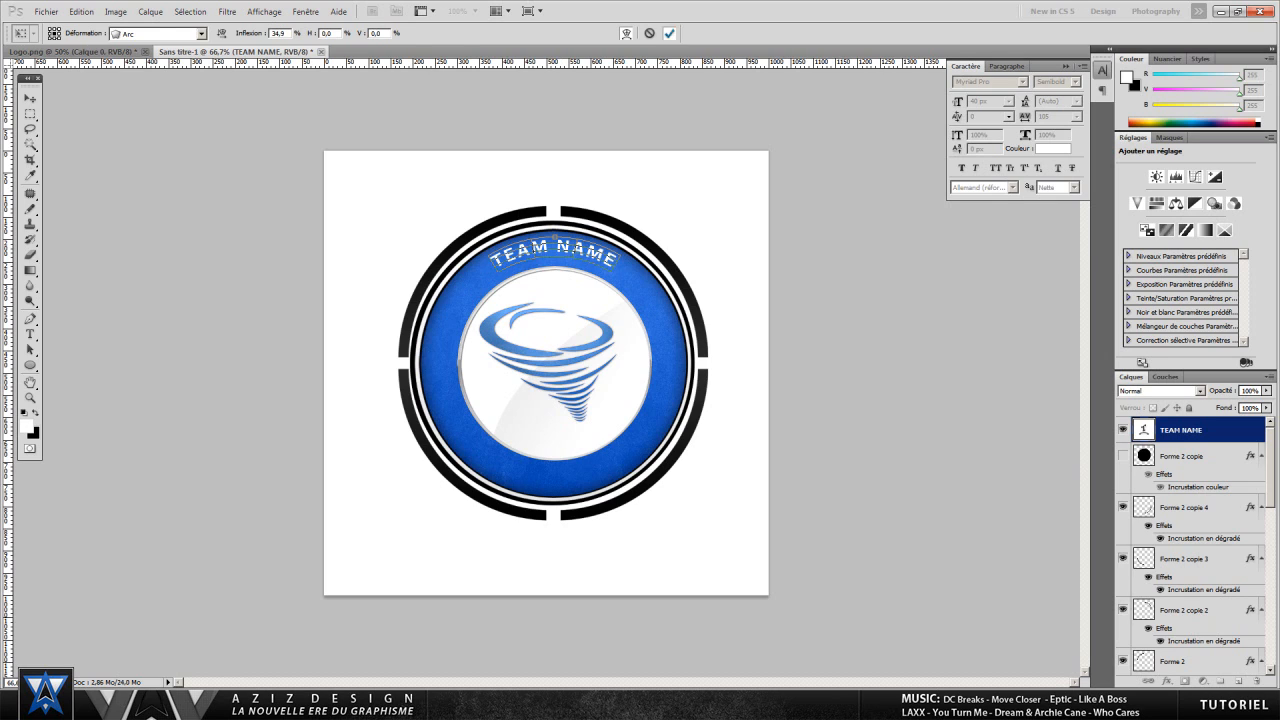
# - Add the white text "VOTRE SLOGAN" on the lower part of the blue ring
pyautogui.press('v')
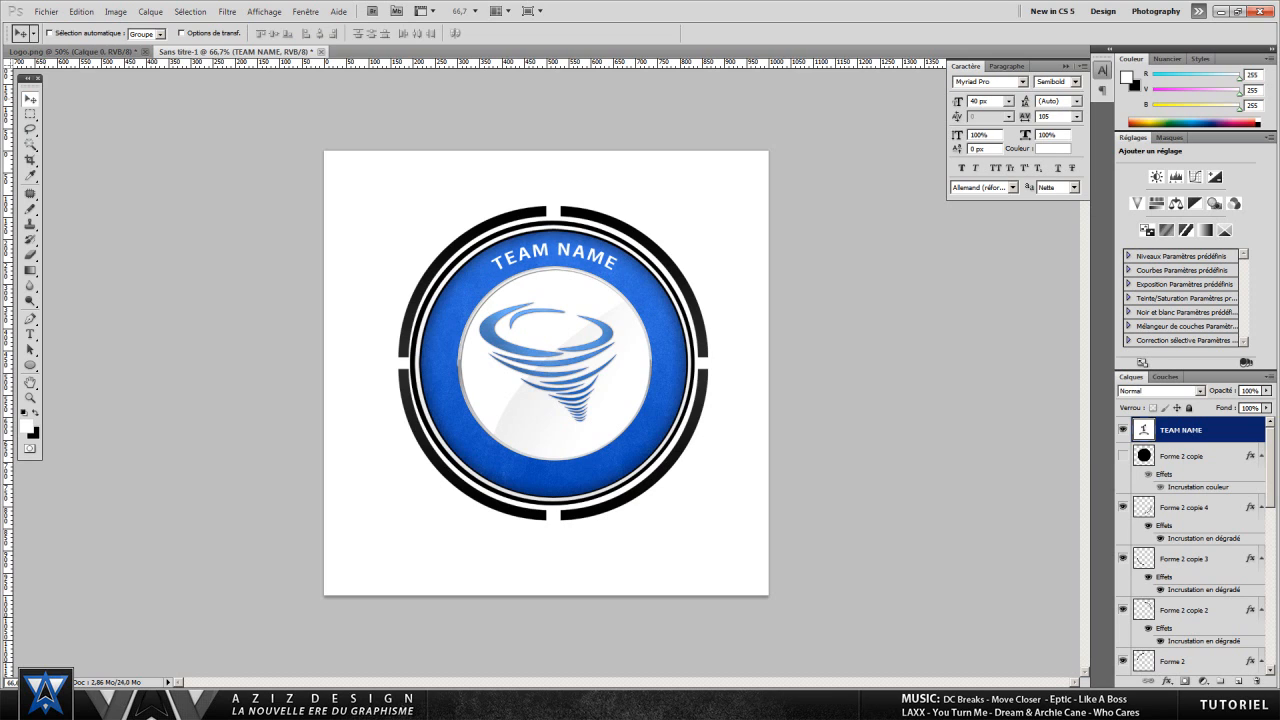
pyautogui.press('t')
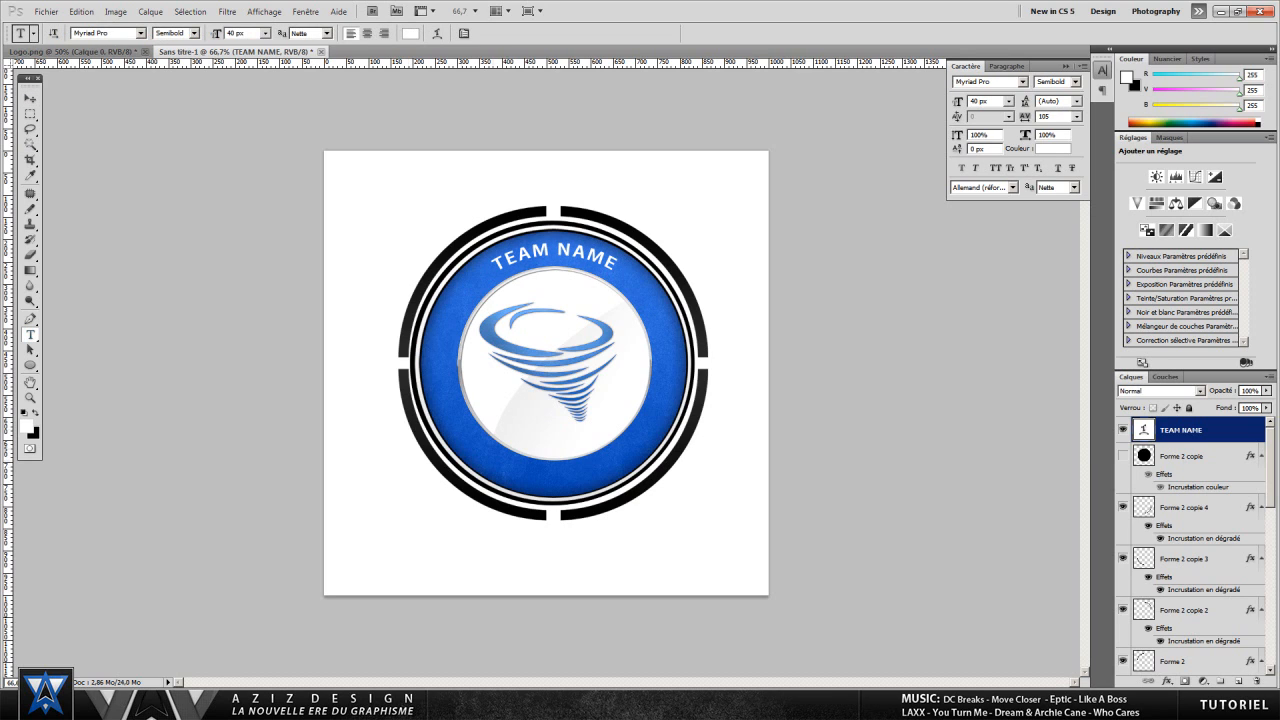
pyautogui.click(512, 468)
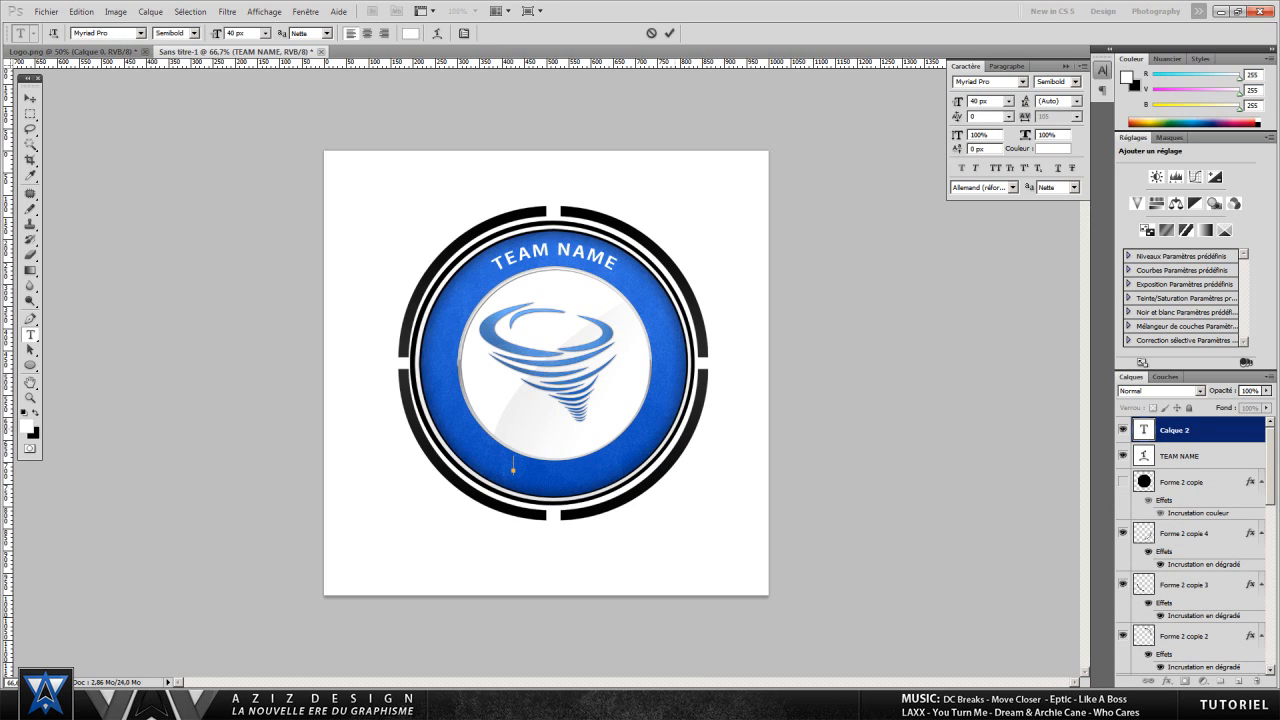
pyautogui.write('SLOGAN')
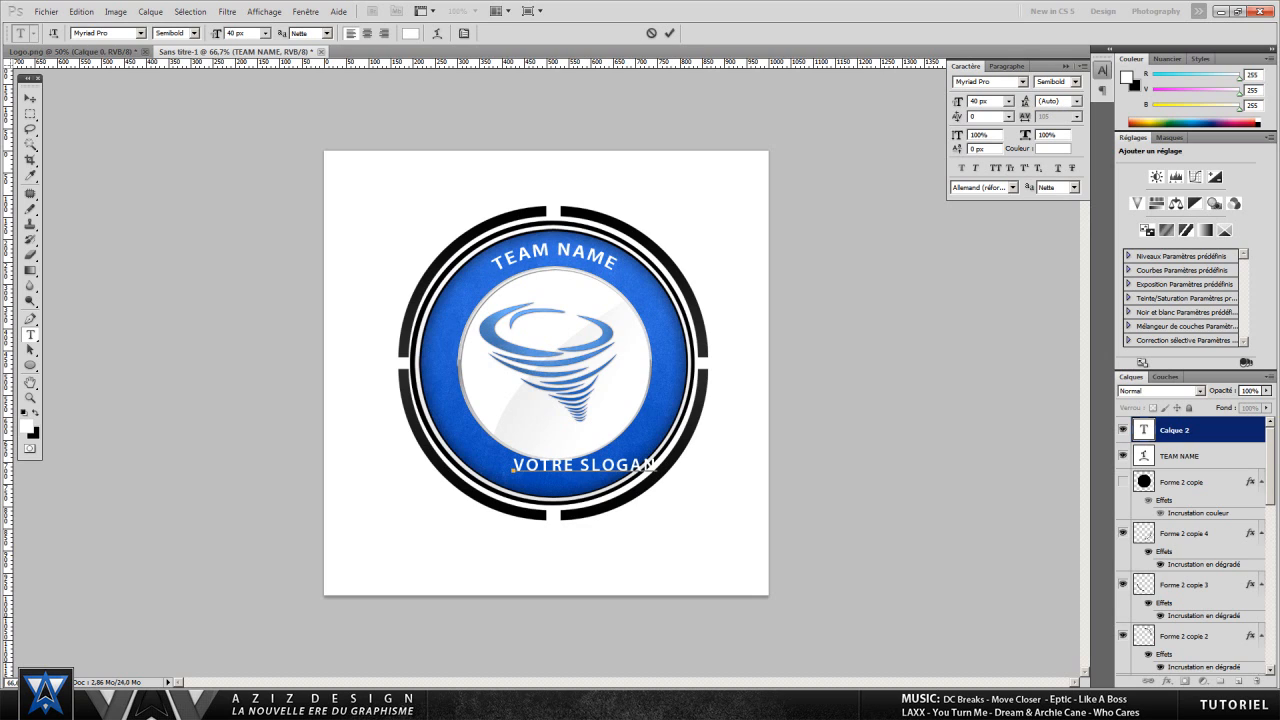
pyautogui.hotkey('ctrl', 'Return')
# - Warp VOTRE SLOGAN with the Arc style at about -44.6% bend and place it along the lower blue ring
pyautogui.click(81, 11)
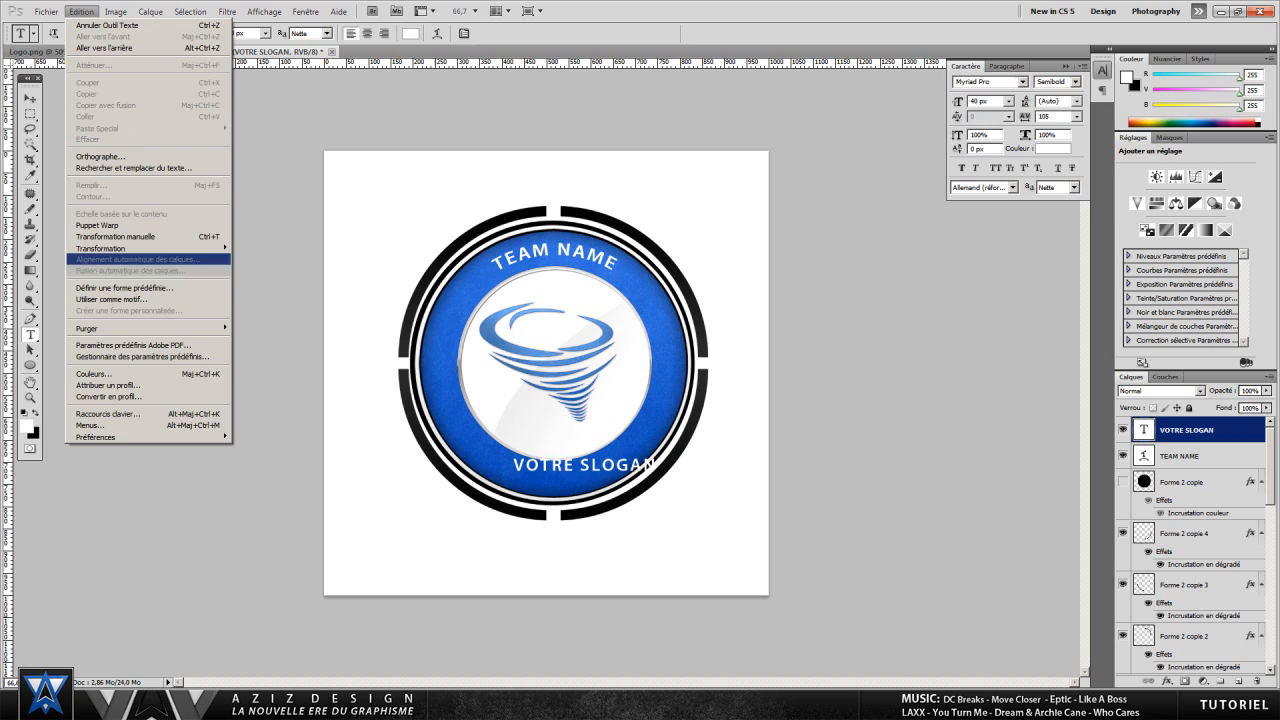
pyautogui.moveTo(150, 248)
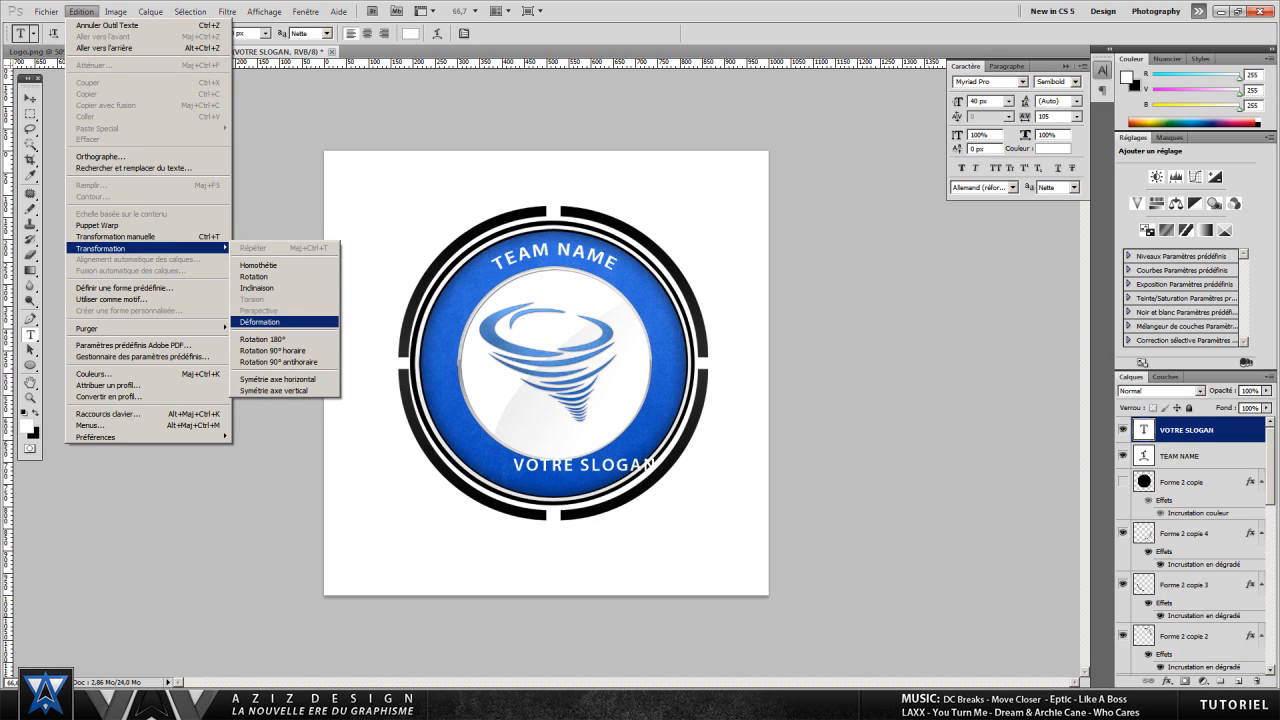
pyautogui.click(260, 322)
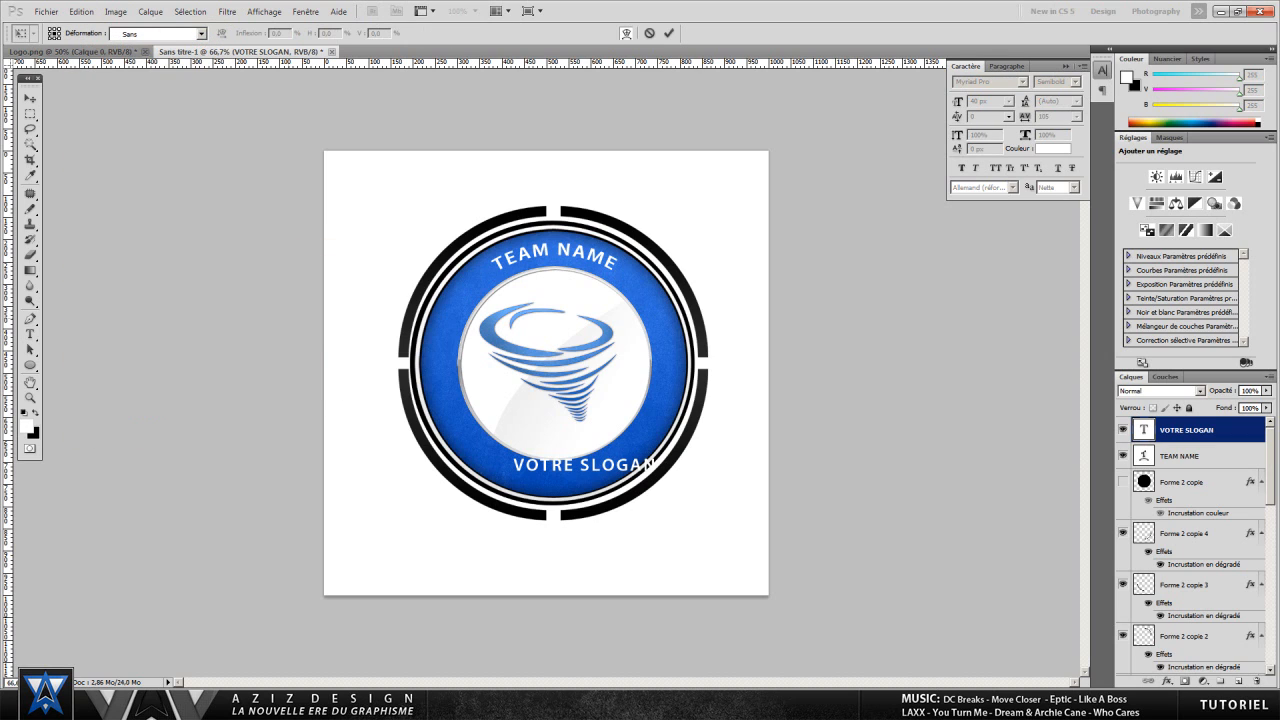
pyautogui.click(158, 33)
pyautogui.click(130, 82)
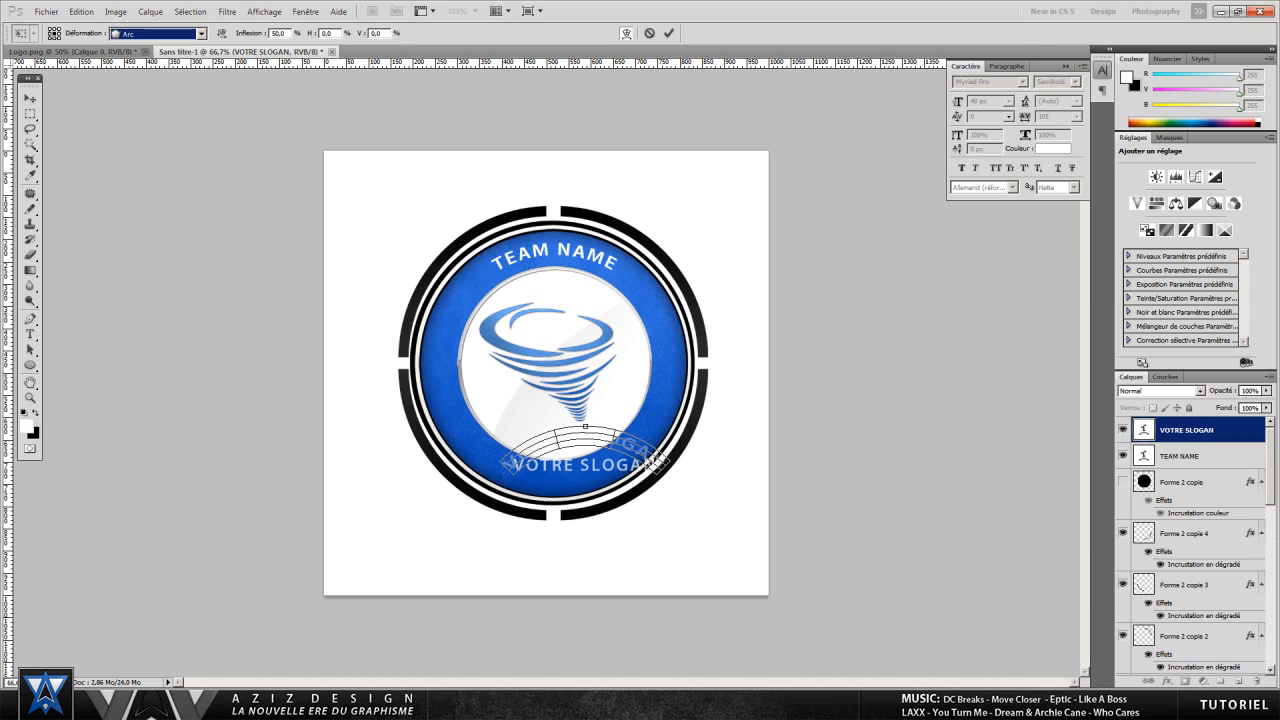
pyautogui.moveTo(585, 426); pyautogui.dragTo(562, 467)
pyautogui.click(669, 33)
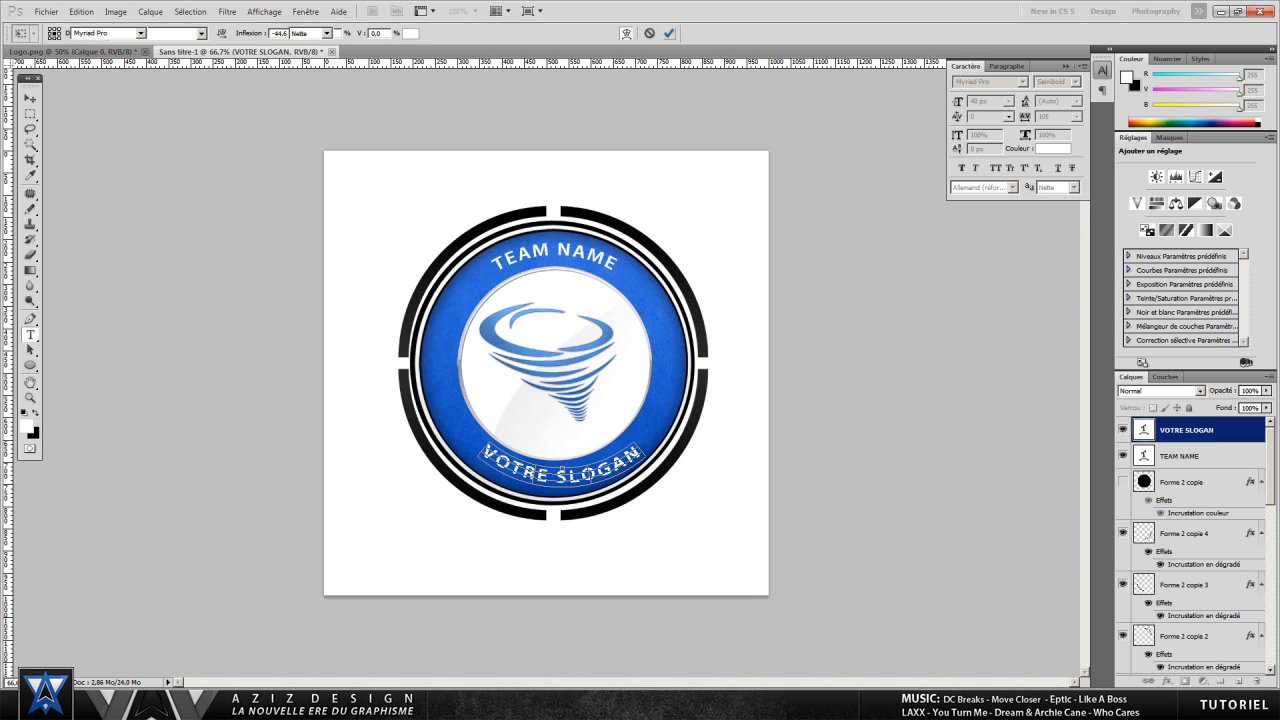
# - Nudge VOTRE SLOGAN left until it is centred in the lower blue ring
pyautogui.press('Left')
pyautogui.press('Left')
pyautogui.press('Left')
pyautogui.press('Left')
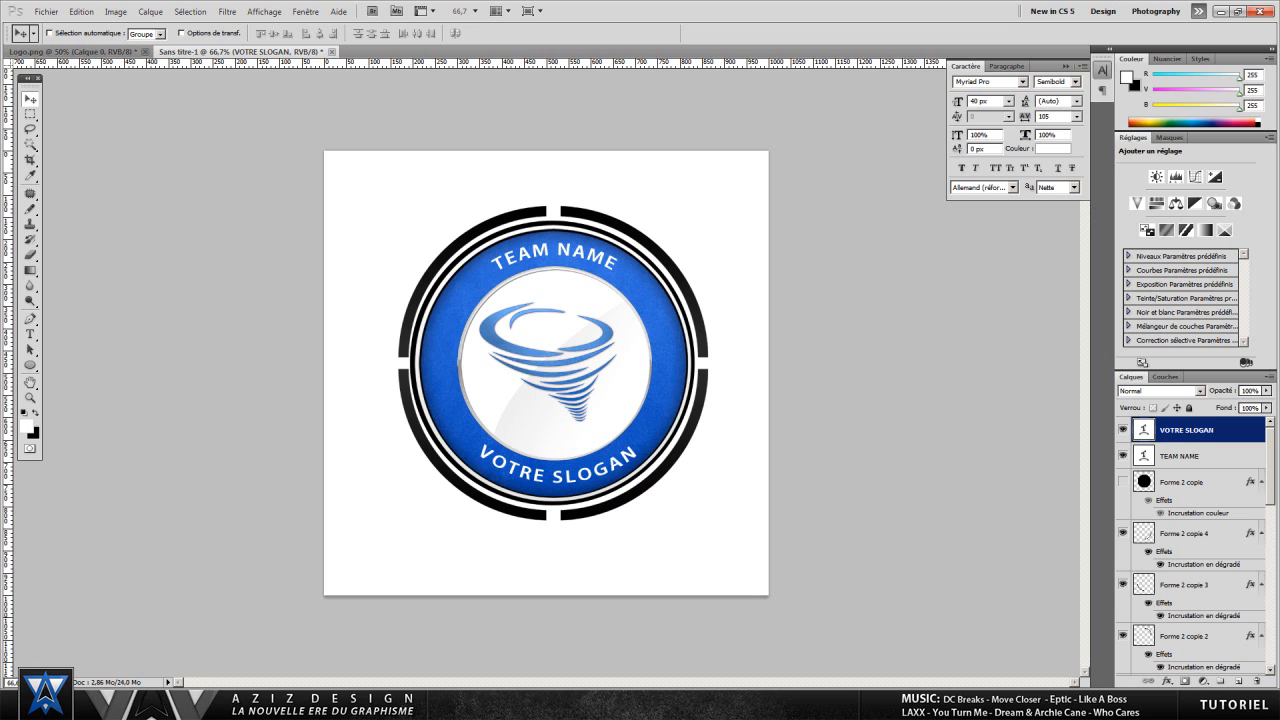
# - Place a second copy of the Refonte_logo tornado file directly above the Calque 1 layer
pyautogui.scroll(-10, 1190, 545)
pyautogui.scroll(5, 1190, 545)
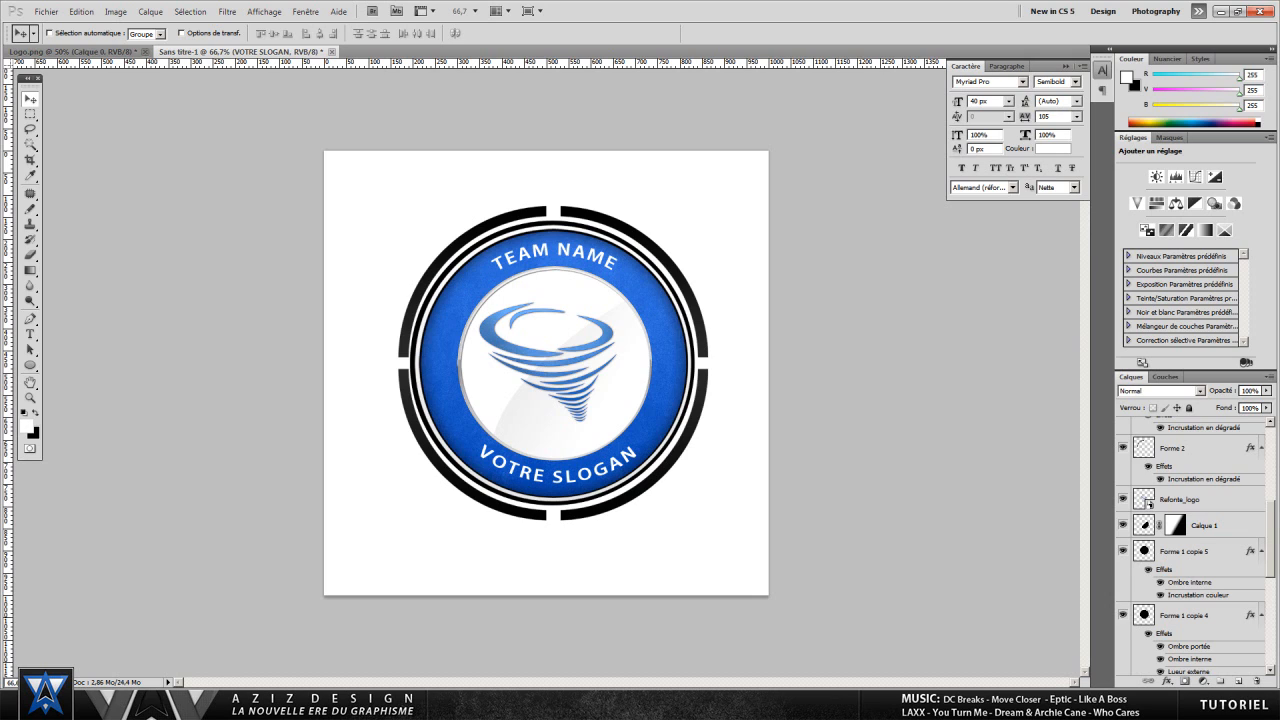
pyautogui.click(1200, 499)
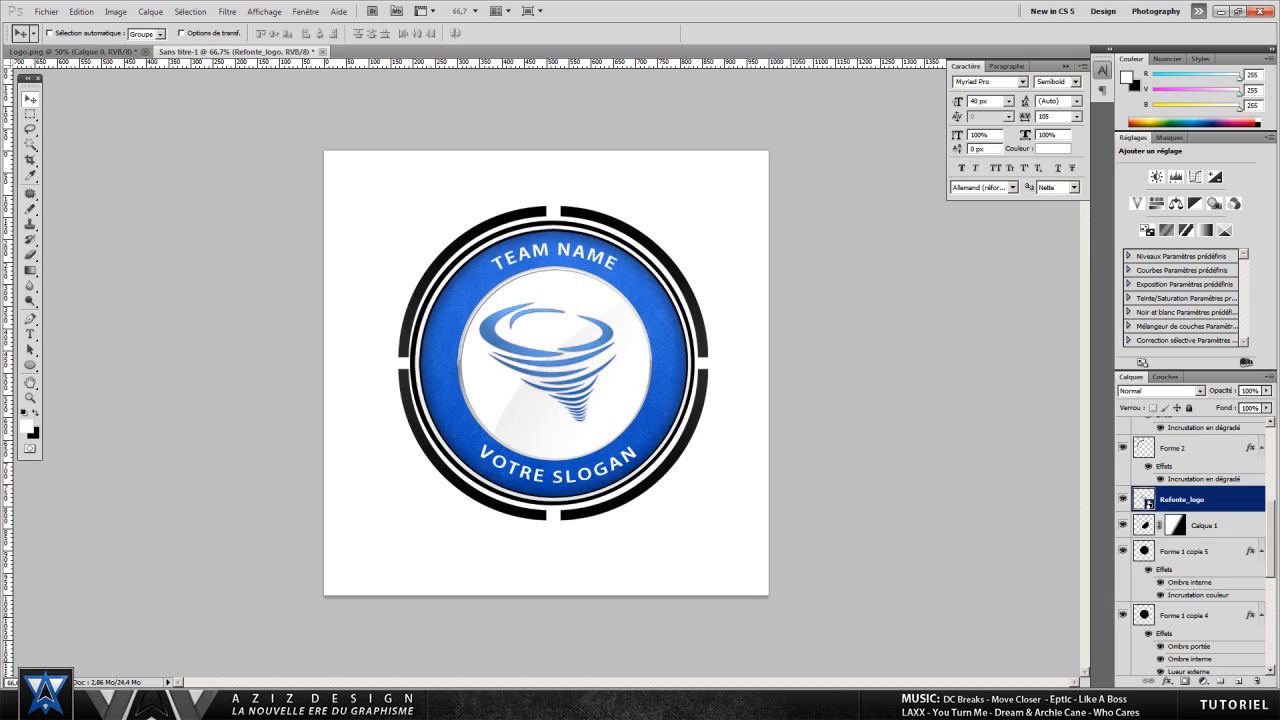
pyautogui.click(46, 11)
pyautogui.click(46, 11)
pyautogui.click(1205, 525)
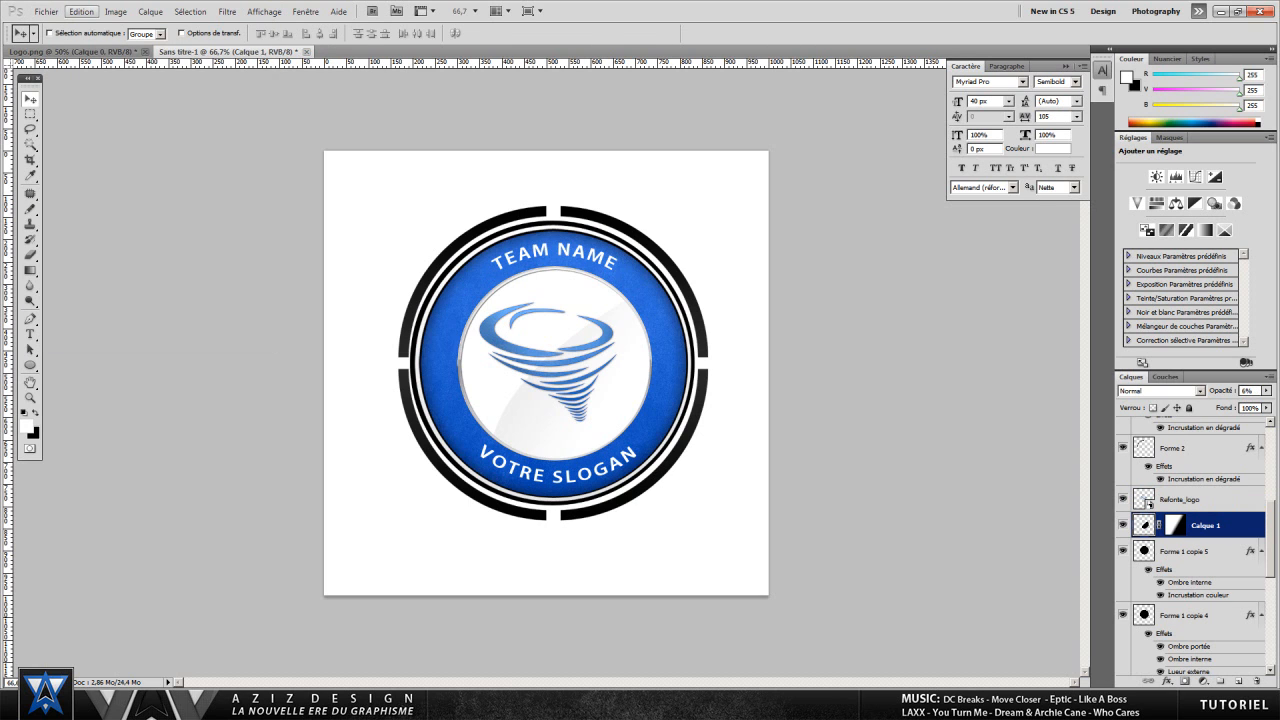
pyautogui.click(46, 11)
pyautogui.click(70, 247)
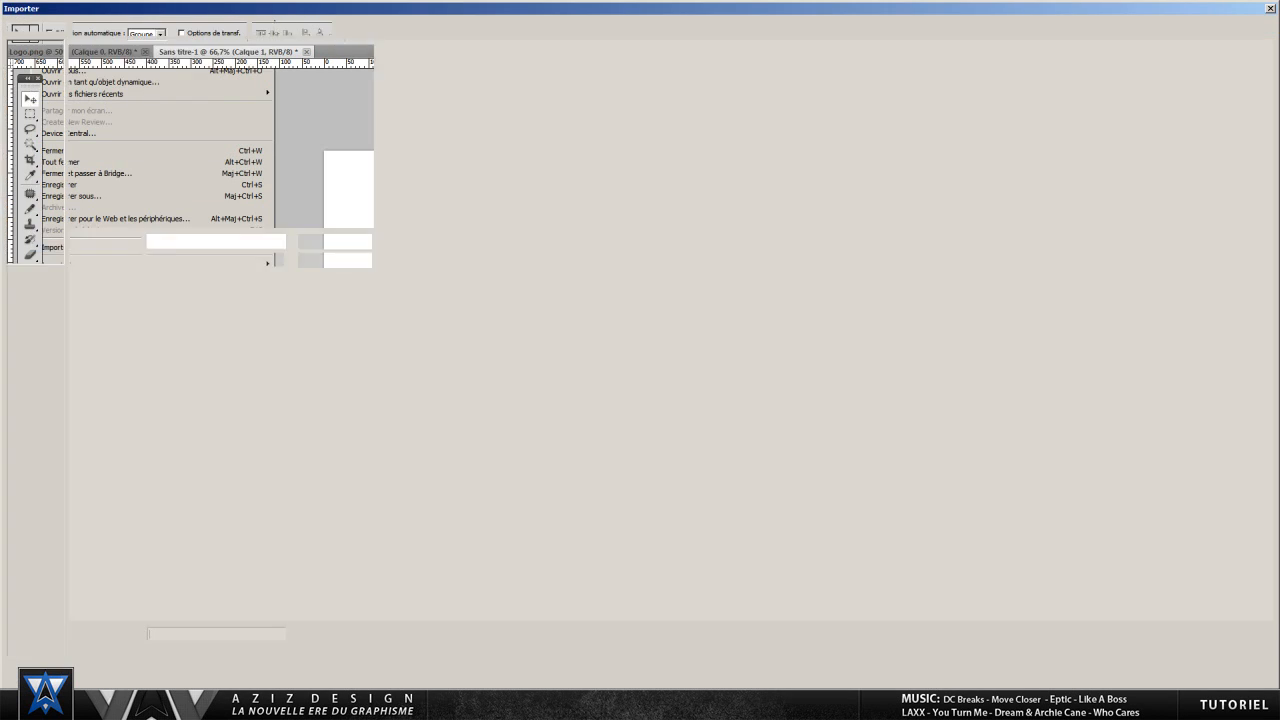
pyautogui.doubleClick(875, 75)
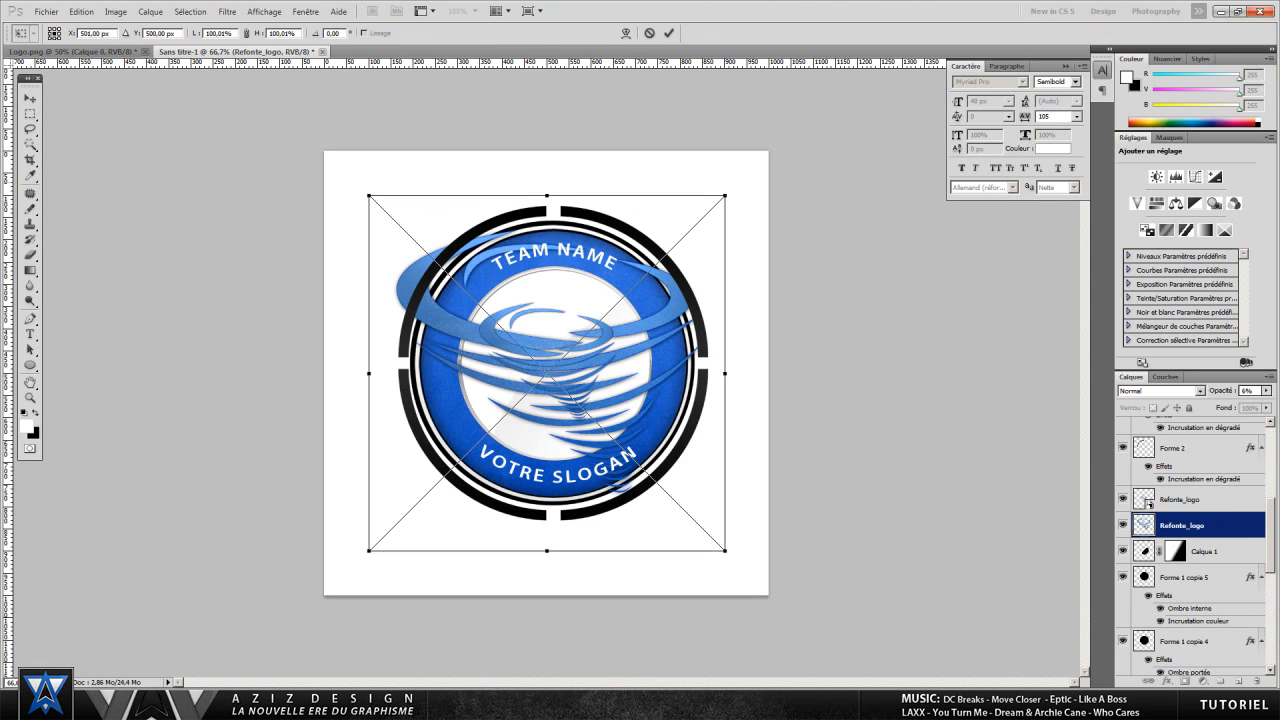
# - Rotate the placed tornado copy to about -16.9°, scale it to about 92%, and shift it slightly left and down over the badge
pyautogui.moveTo(725, 196); pyautogui.dragTo(683, 140)
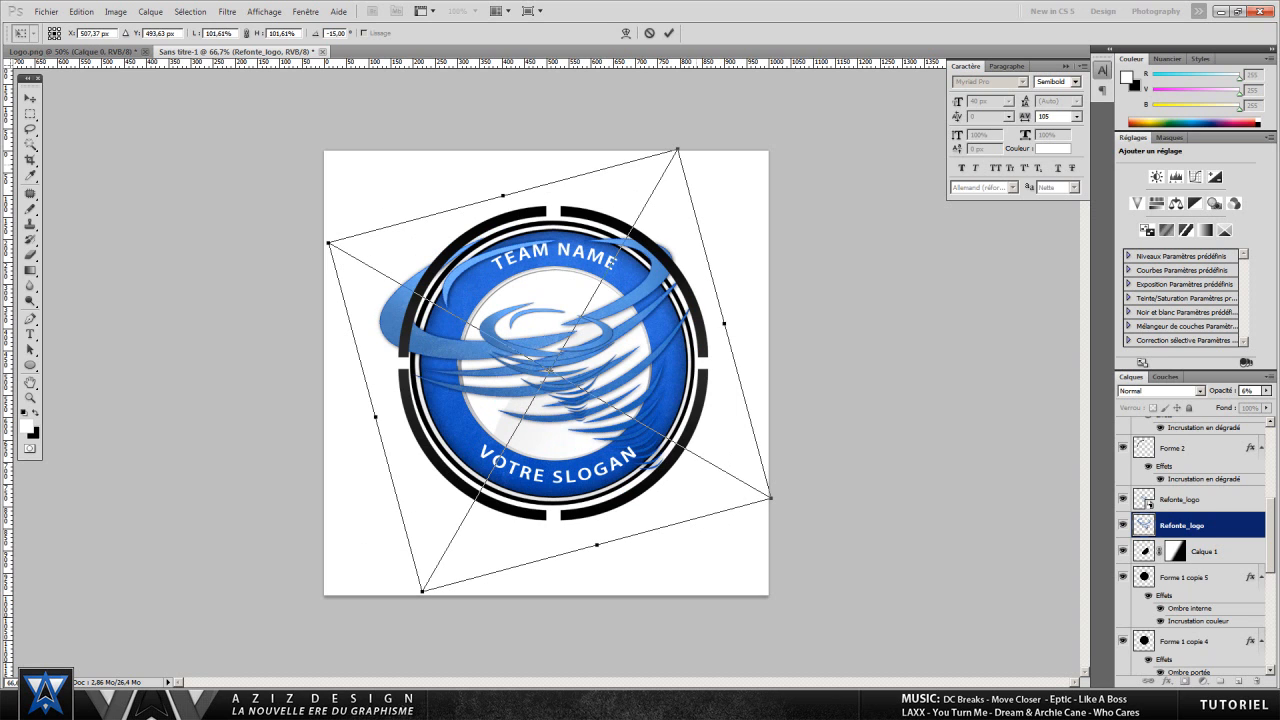
pyautogui.moveTo(683, 140); pyautogui.dragTo(648, 186)
pyautogui.moveTo(628, 460)
pyautogui.mouseDown()
pyautogui.moveTo(614, 443)
pyautogui.moveTo(623, 450)
pyautogui.mouseUp()
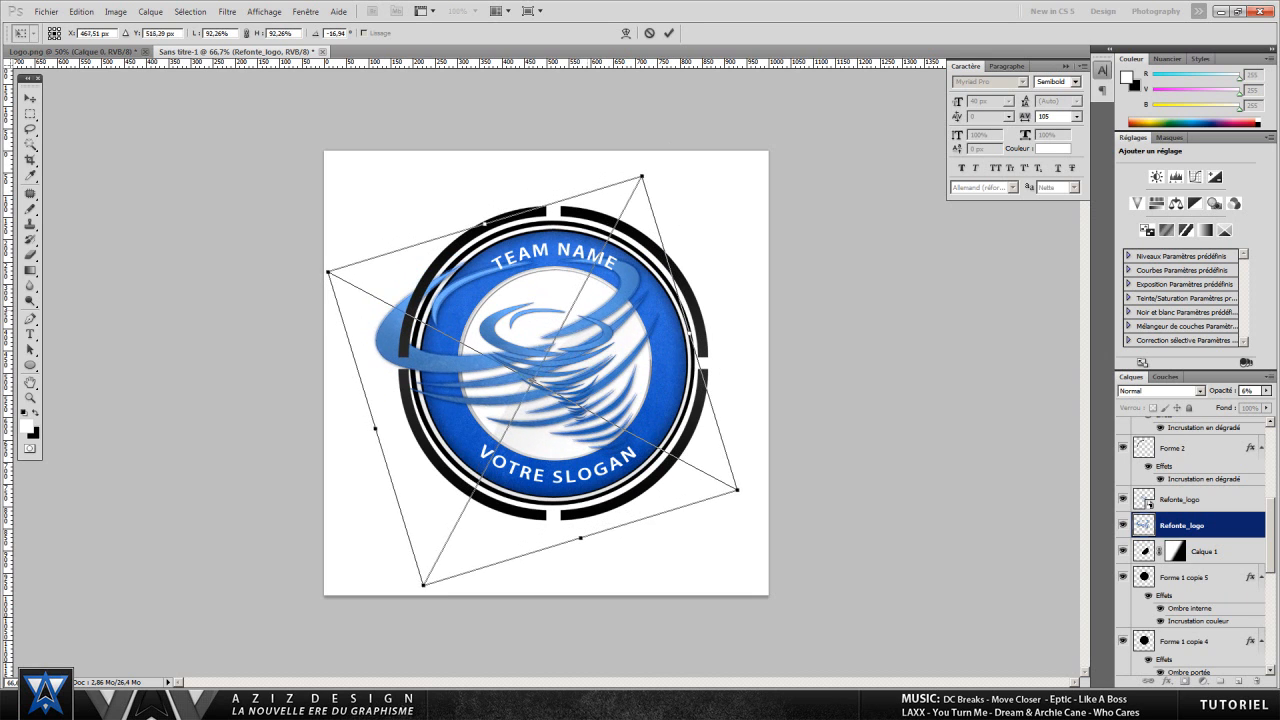
pyautogui.press('Return')
# - Rasterize the large tornado copy and delete everything outside the inner circle, using the Forme 1 copie 5 layer outline as the selection
pyautogui.rightClick(1200, 525)
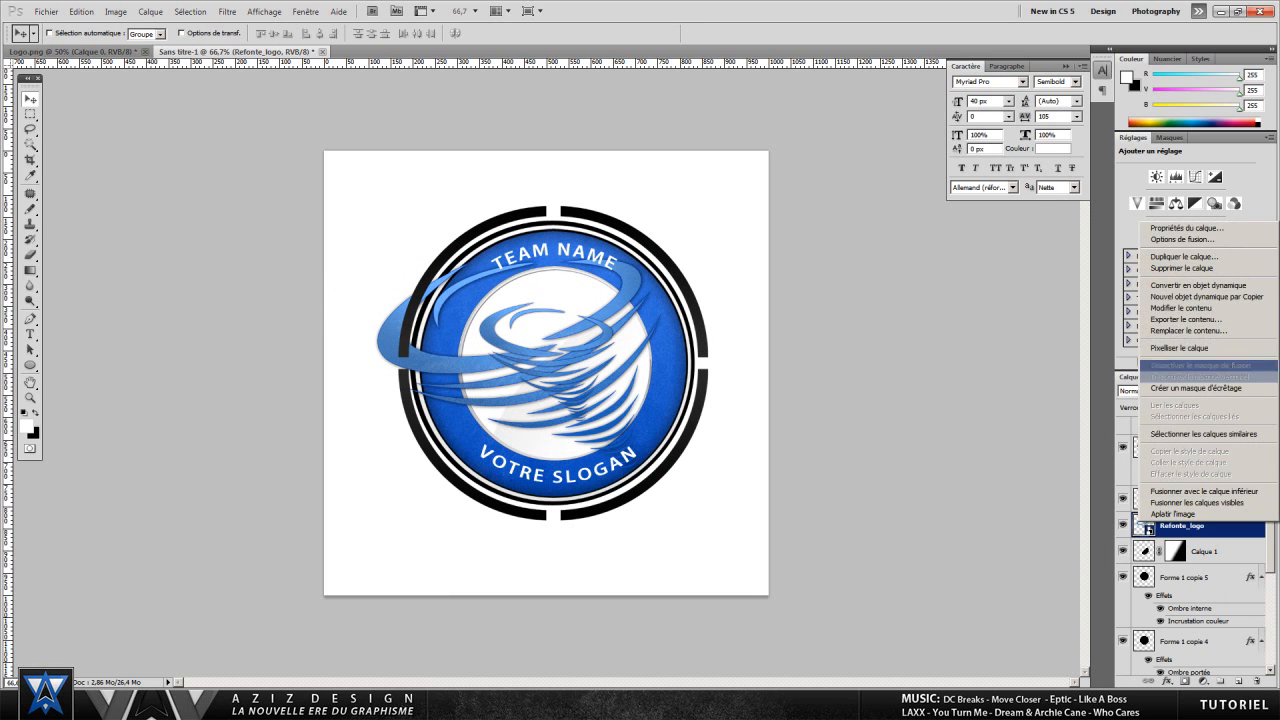
pyautogui.click(1186, 348)
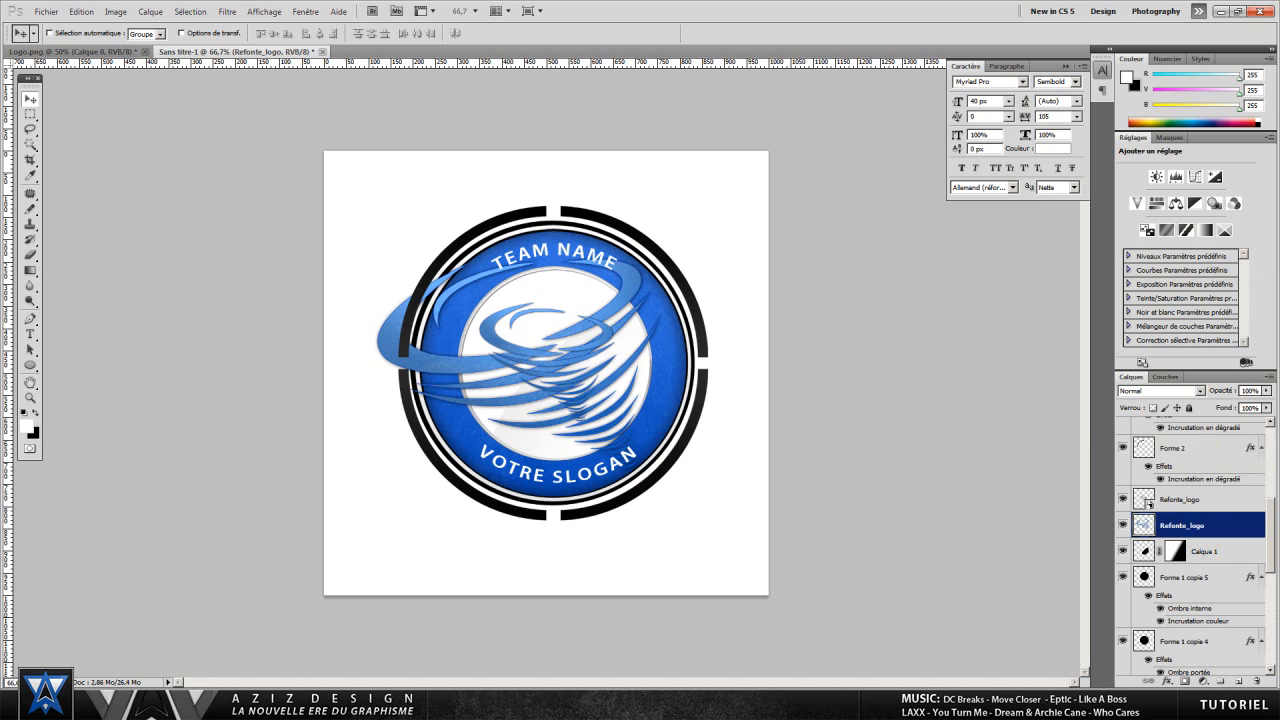
pyautogui.keyDown('ctrl'); pyautogui.click(1144, 577); pyautogui.keyUp('ctrl')
pyautogui.press('m')
pyautogui.rightClick(650, 264)
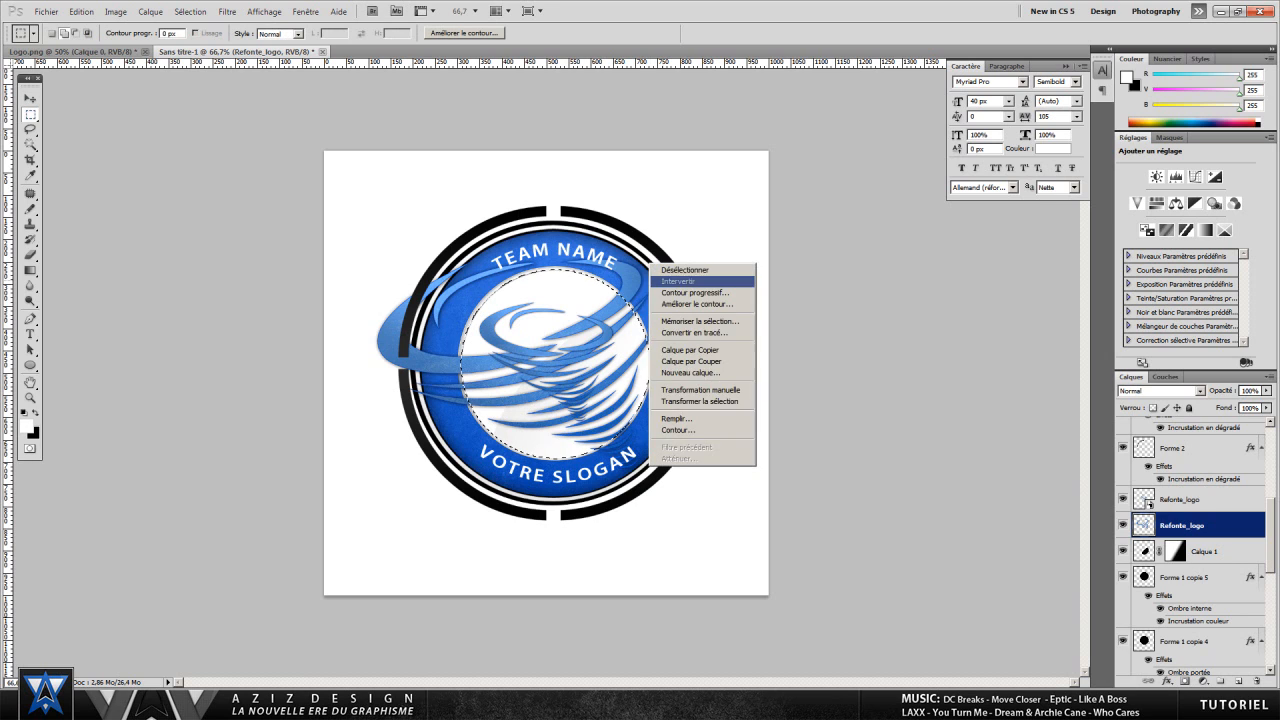
pyautogui.click(688, 278)
pyautogui.press('Delete')
pyautogui.hotkey('ctrl', 'd')
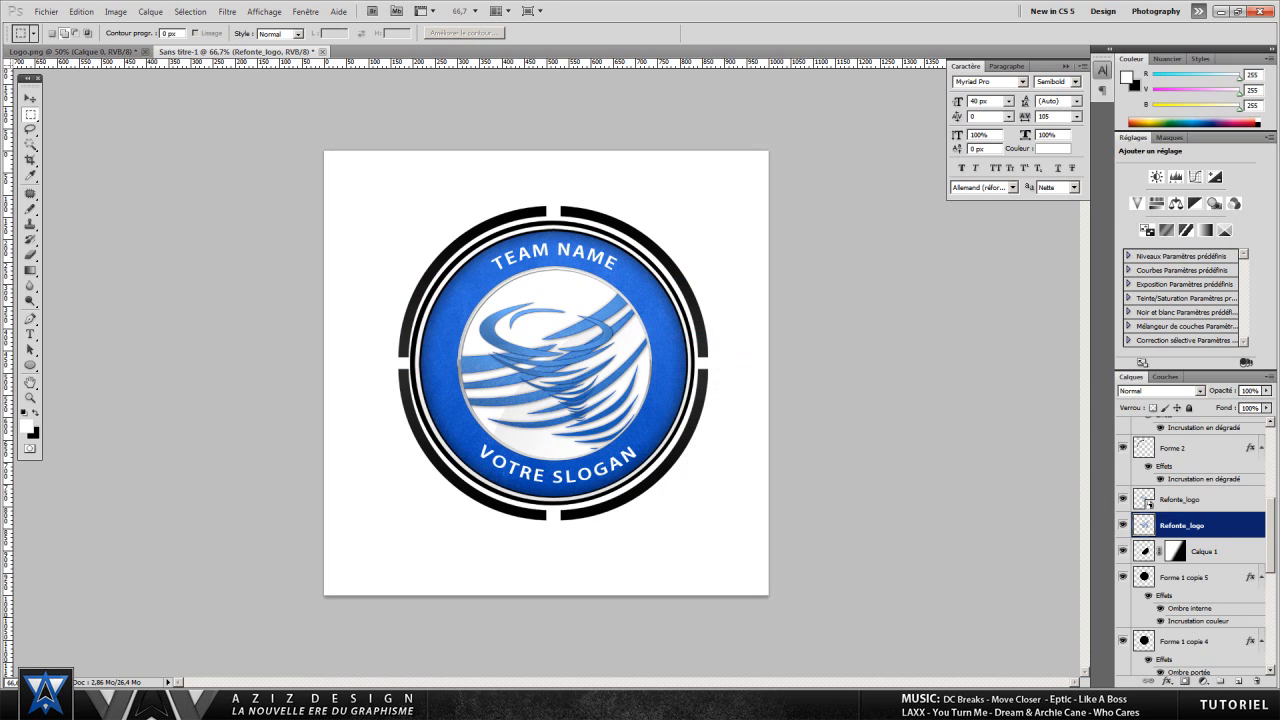
# - Lower the large tornado copy's opacity to 29% and compare the badge with the Logo.png reference
pyautogui.click(1267, 390)
pyautogui.moveTo(1263, 403); pyautogui.dragTo(1219, 403)
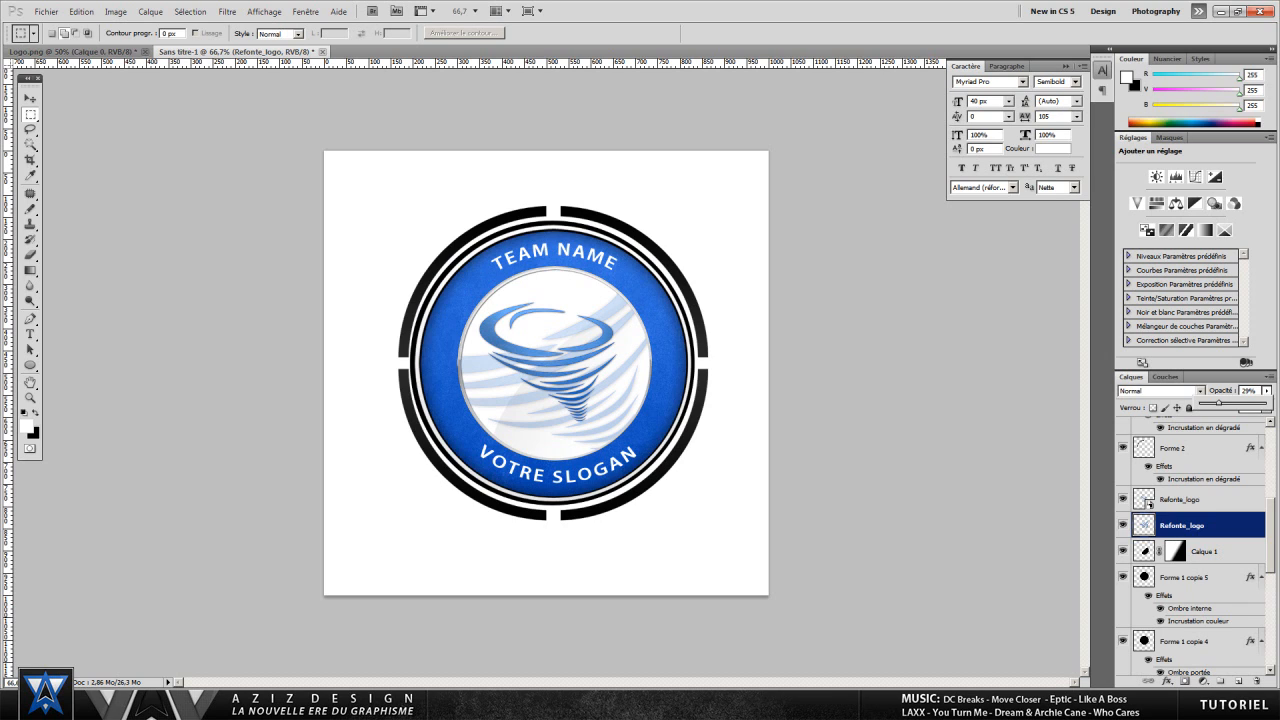
pyautogui.click(82, 51)
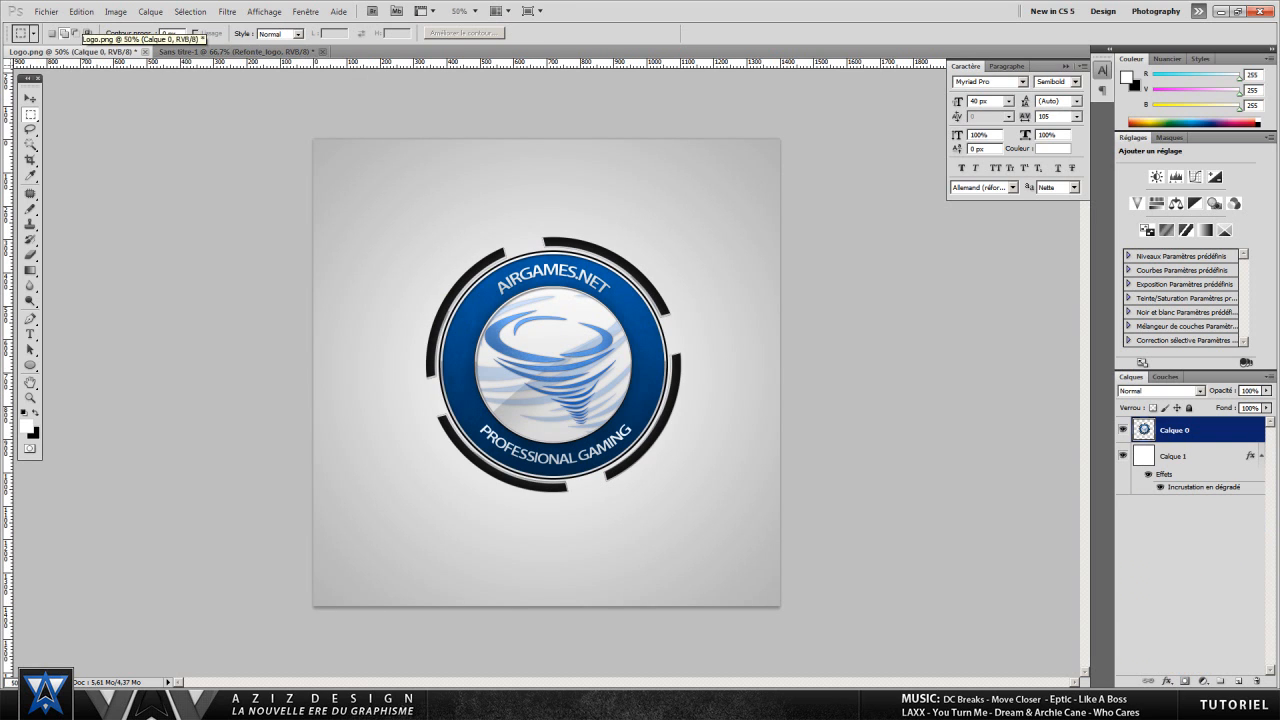
pyautogui.hotkey('ctrl', 'Tab')
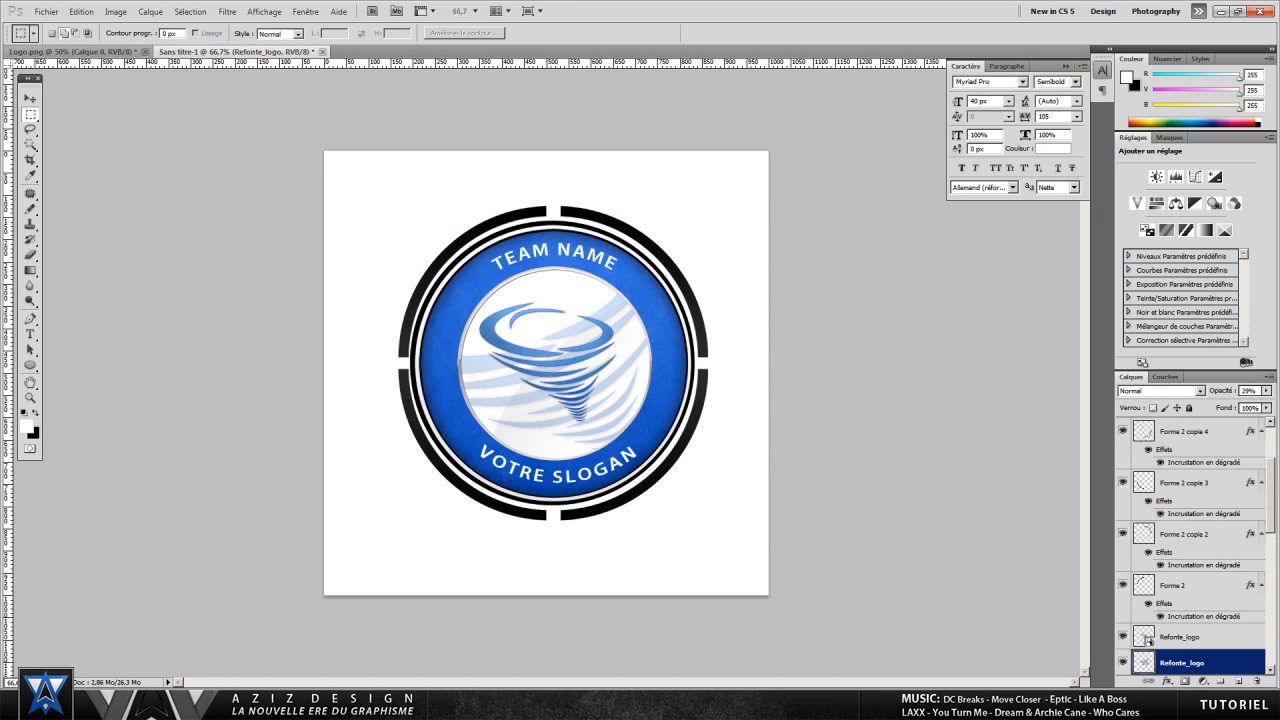
pyautogui.hotkey('ctrl', 'Tab')
pyautogui.hotkey('ctrl', 'Tab')
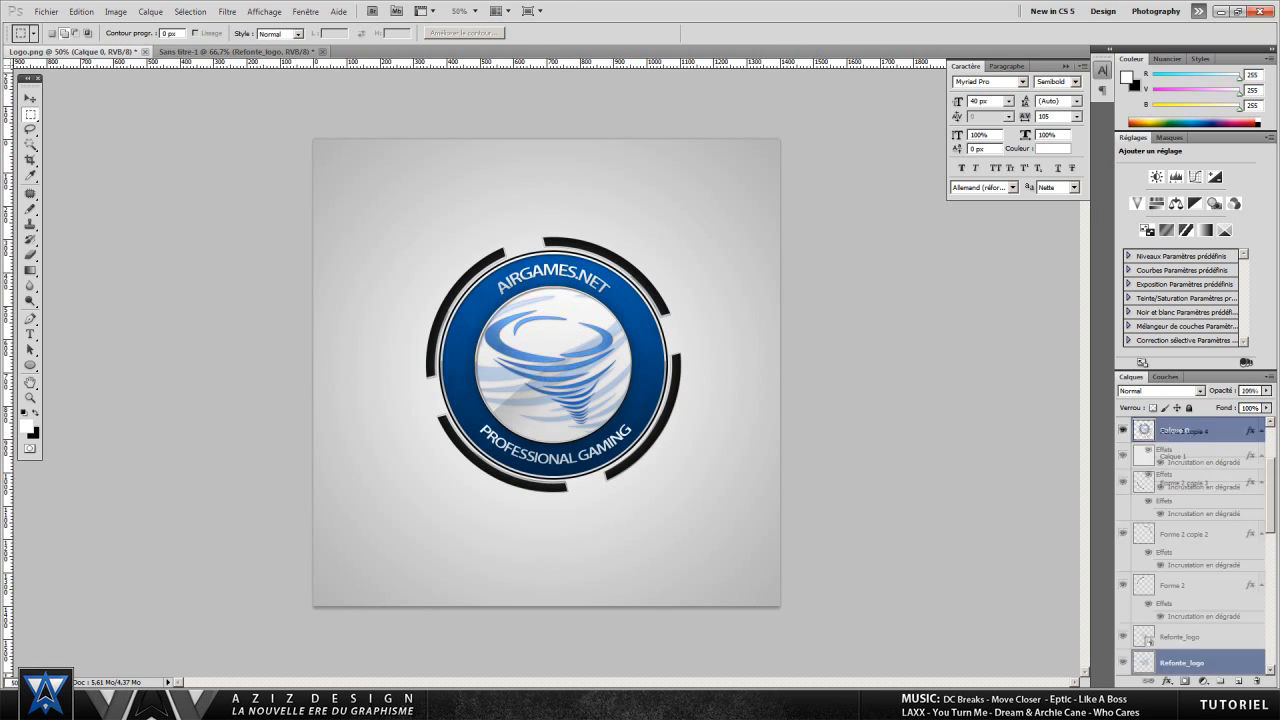